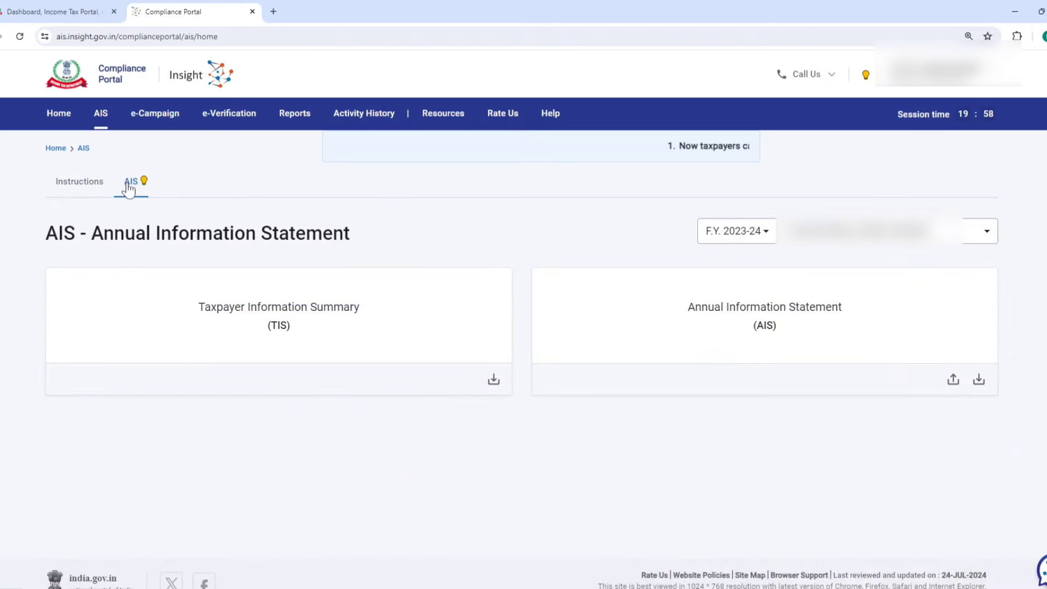
# Step: View the Taxpayer Information Summary for F.Y. 2023-24, then close the Compliance Portal and leave the site
pyautogui.click(251, 320)
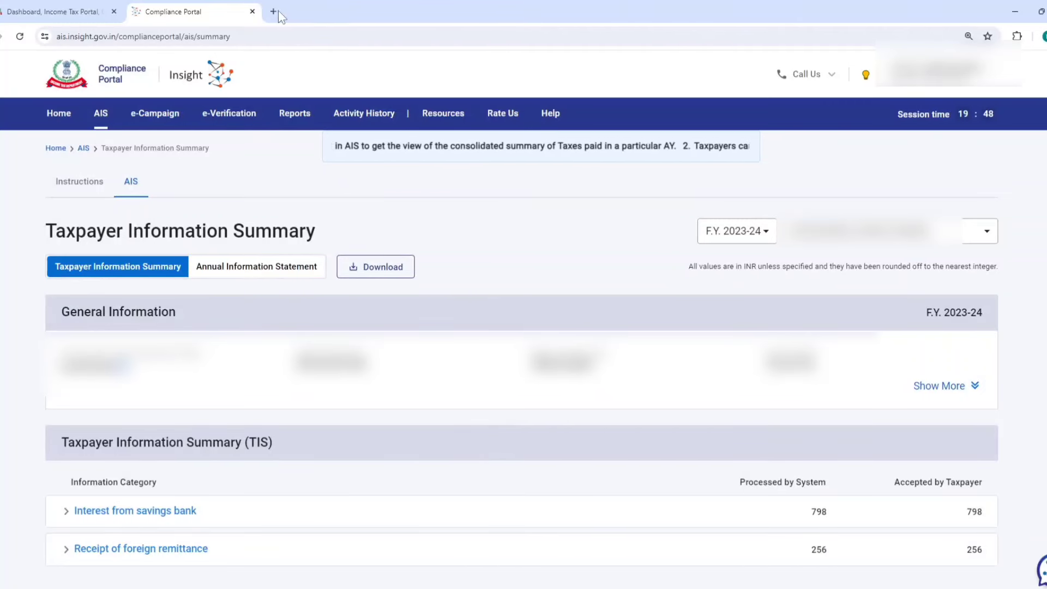
pyautogui.click(252, 11)
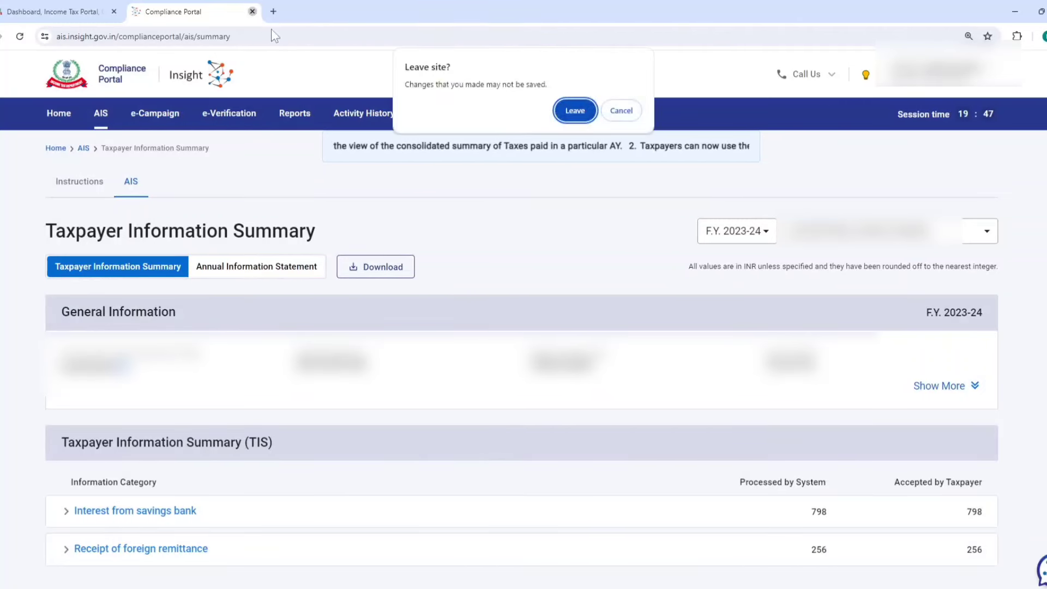
pyautogui.click(573, 110)
# Step: Open the Form 26AS page on TRACES from the e-Filing portal, confirming the disclaimer and agreeing to the Form 16/16A usage terms
pyautogui.moveTo(224, 139)
pyautogui.moveTo(322, 163)
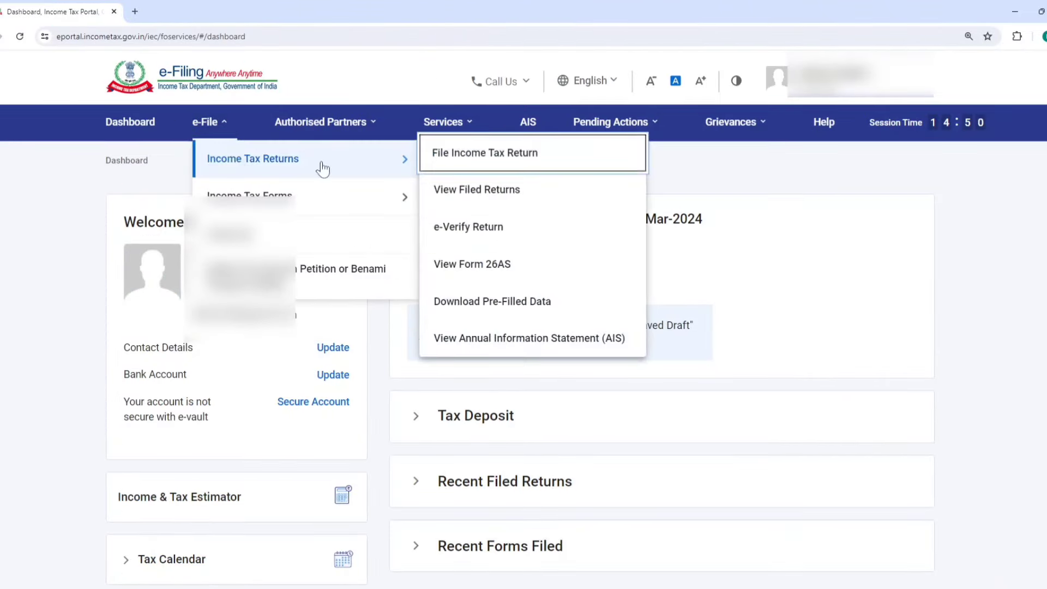
pyautogui.click(469, 266)
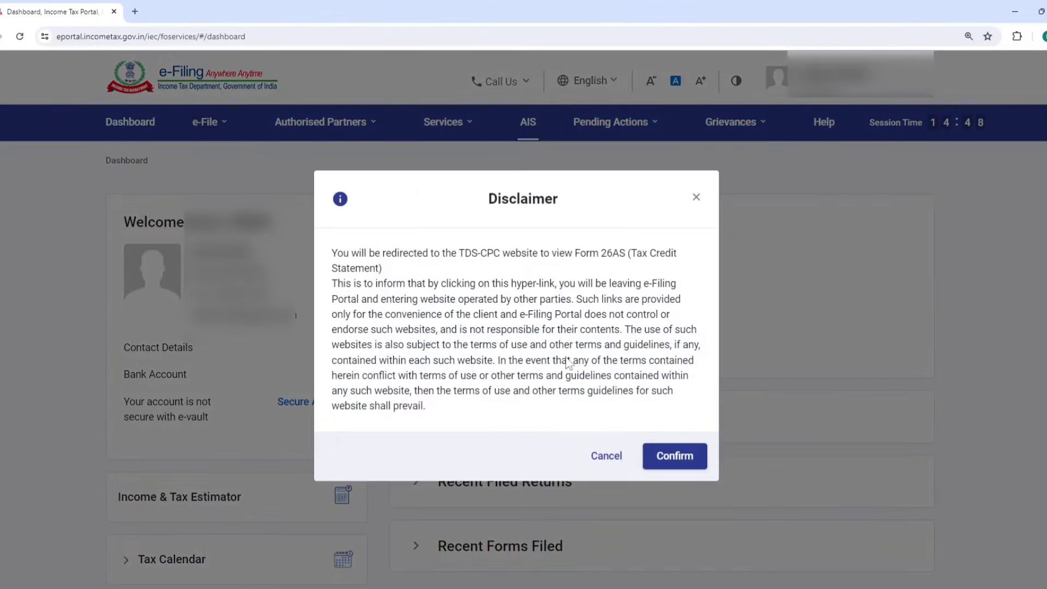
pyautogui.click(673, 456)
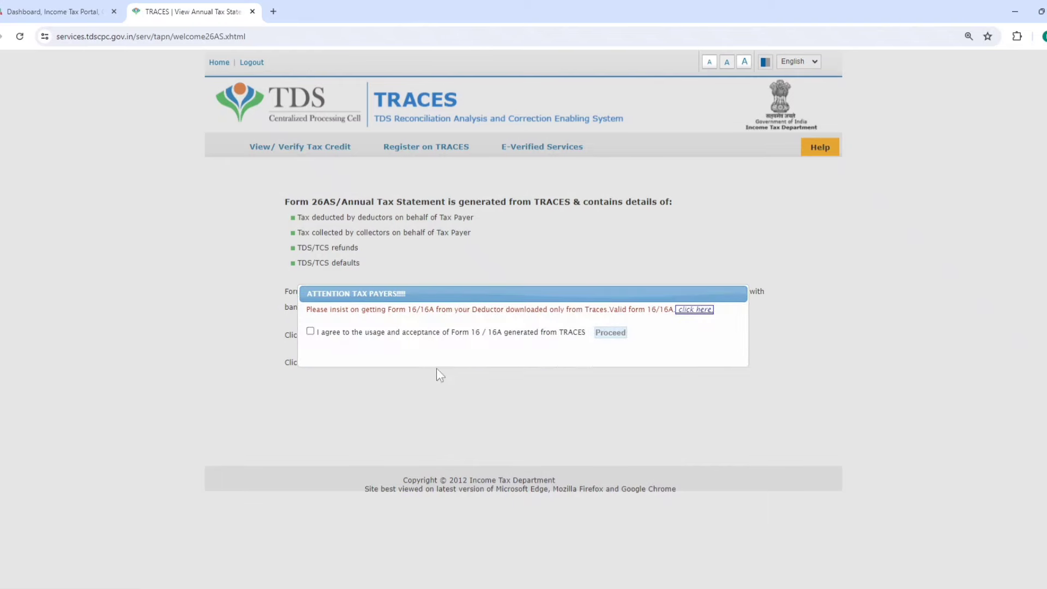
pyautogui.click(310, 332)
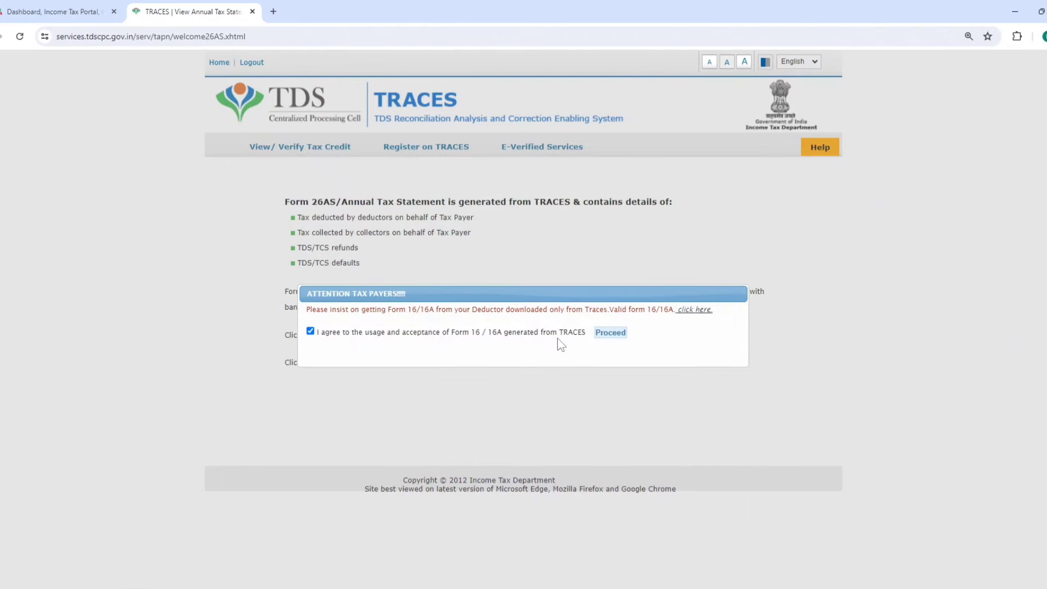
pyautogui.click(609, 332)
pyautogui.click(377, 341)
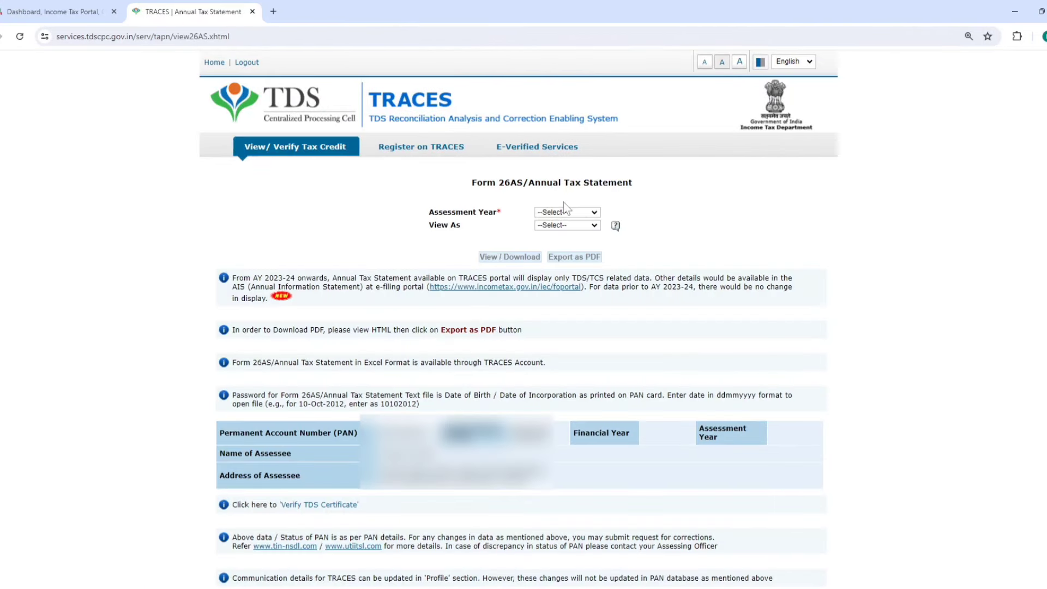
# Step: Display the Form 26AS annual tax statement for assessment year 2024-25 as HTML, review its parts, and close TRACES
pyautogui.click(564, 211)
pyautogui.click(556, 365)
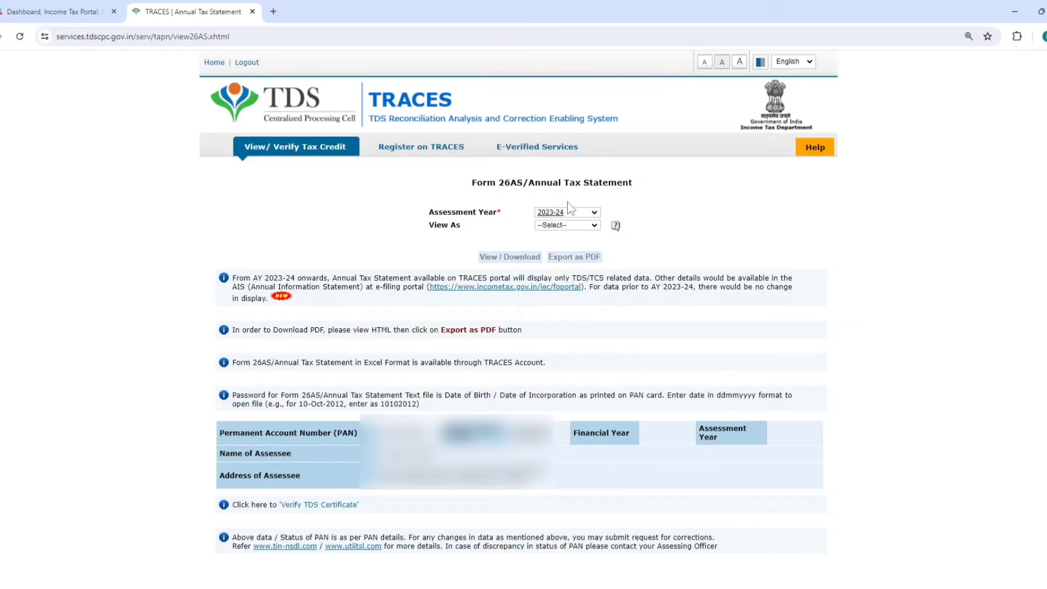
pyautogui.click(567, 211)
pyautogui.click(546, 369)
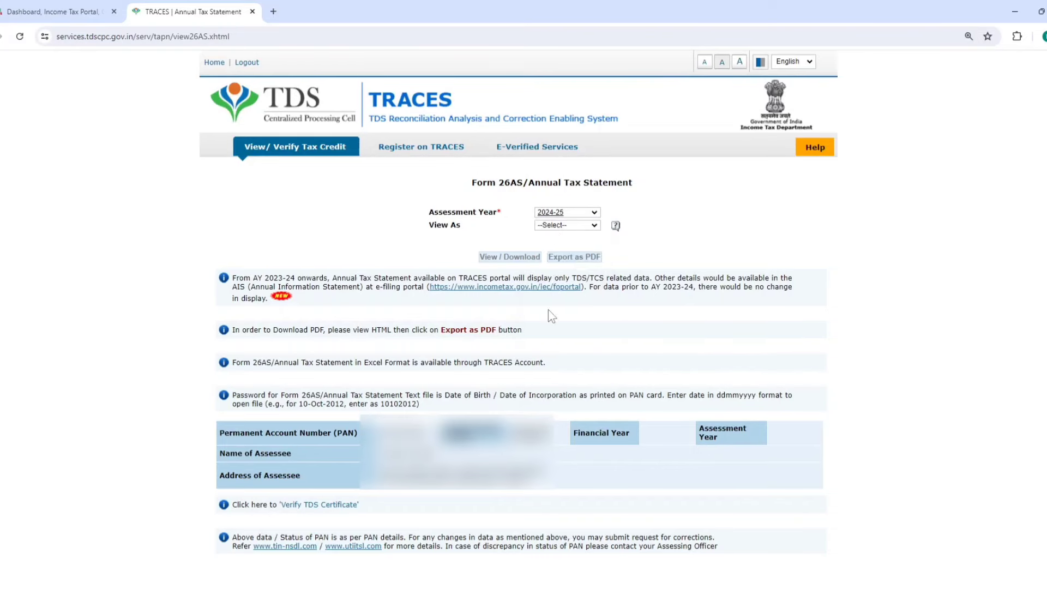
pyautogui.click(555, 225)
pyautogui.click(551, 238)
pyautogui.click(516, 256)
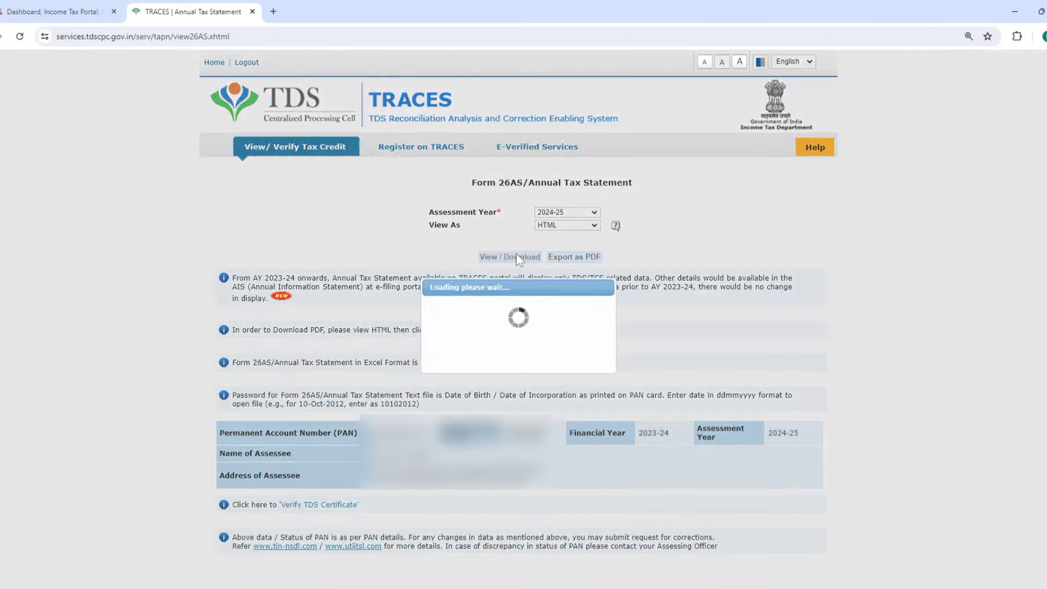
pyautogui.scroll(-8, 516, 253)
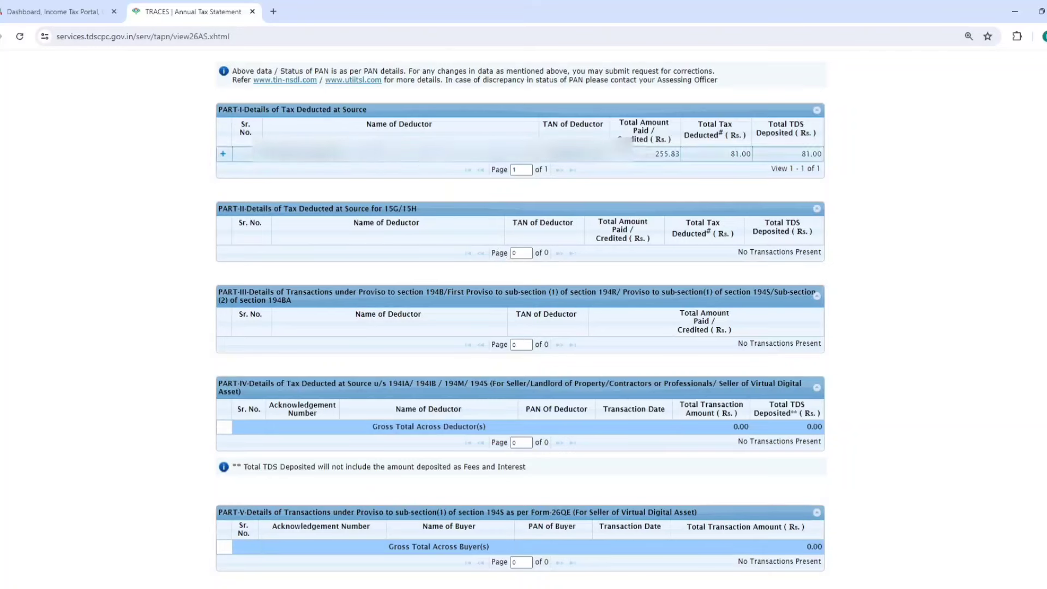
pyautogui.click(252, 12)
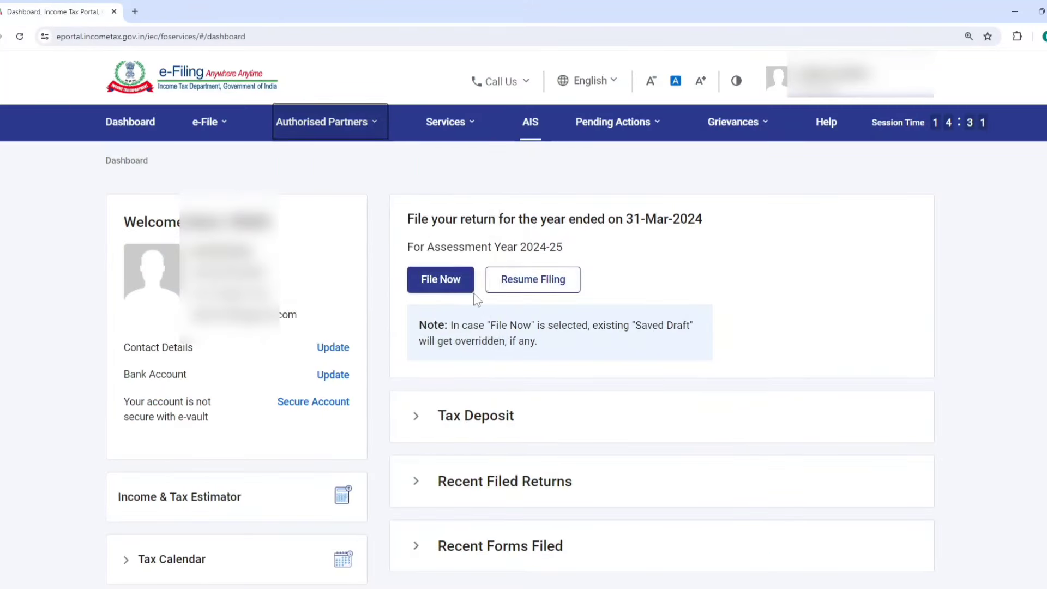
# Step: Start a new income tax return filing for assessment year 2024-25 in online mode instead of resuming the saved draft
pyautogui.click(449, 282)
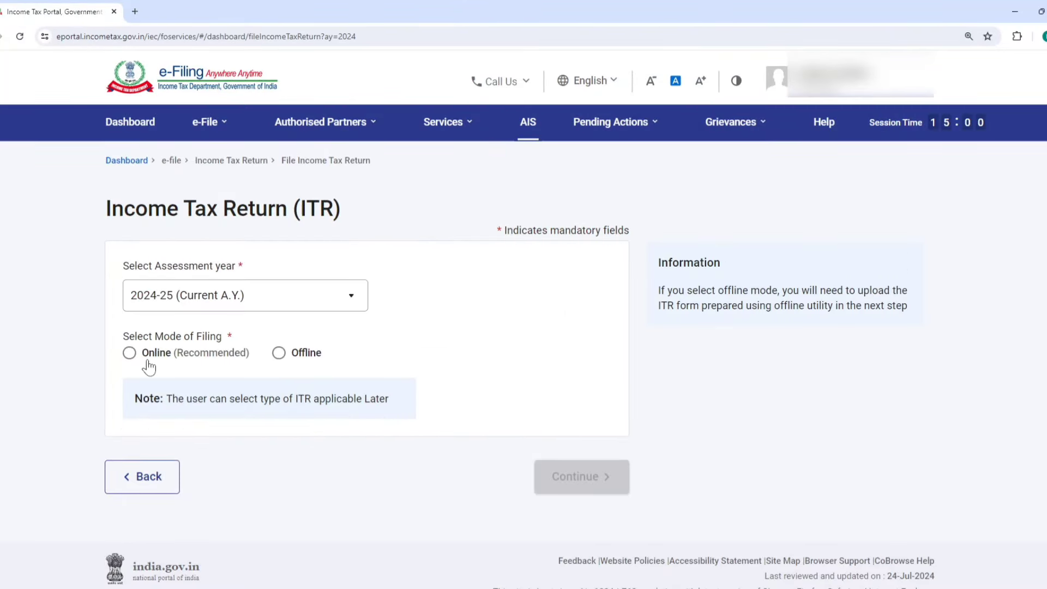
pyautogui.click(129, 353)
pyautogui.click(555, 478)
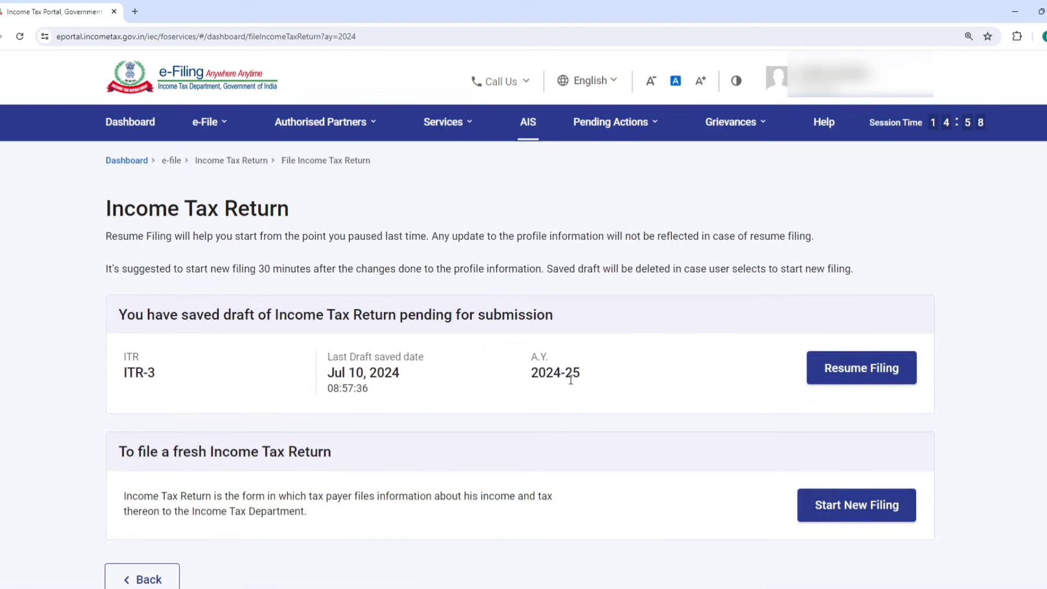
pyautogui.click(855, 505)
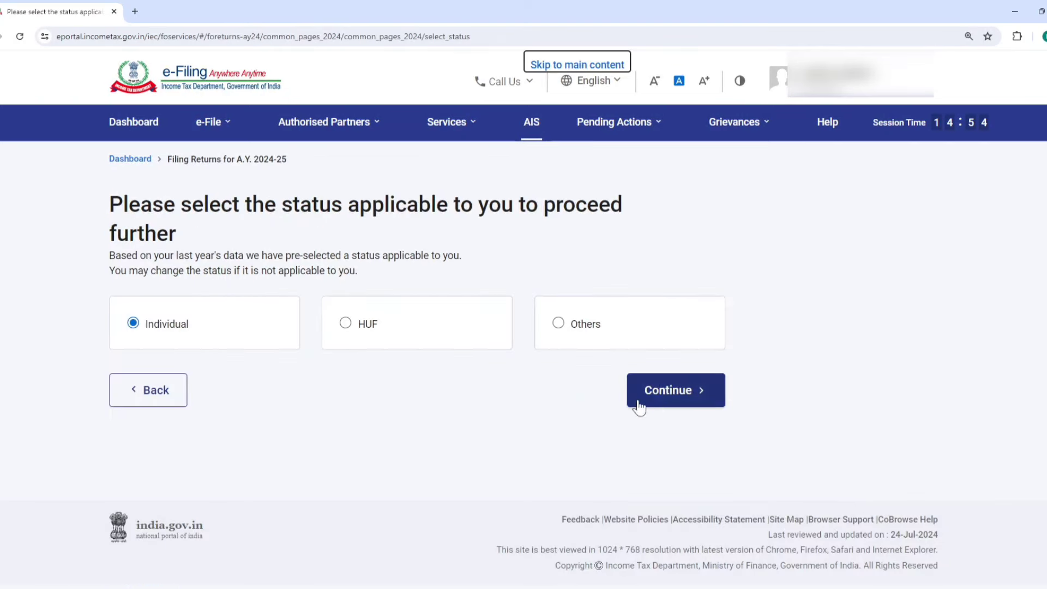
# Step: Proceed with the Individual status and choose ITR-4 as the return form to file
pyautogui.click(677, 398)
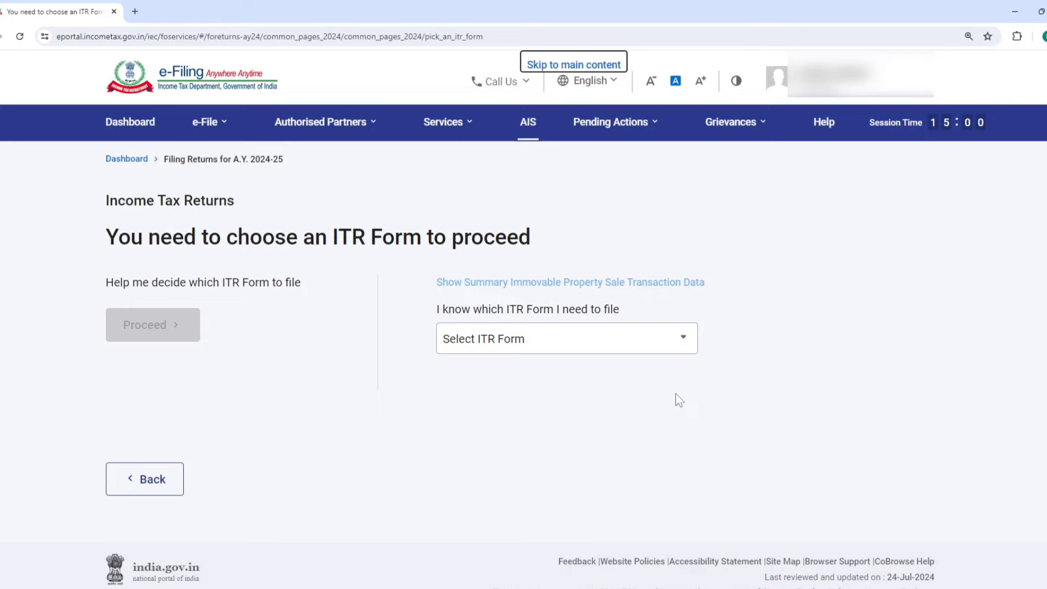
pyautogui.click(615, 347)
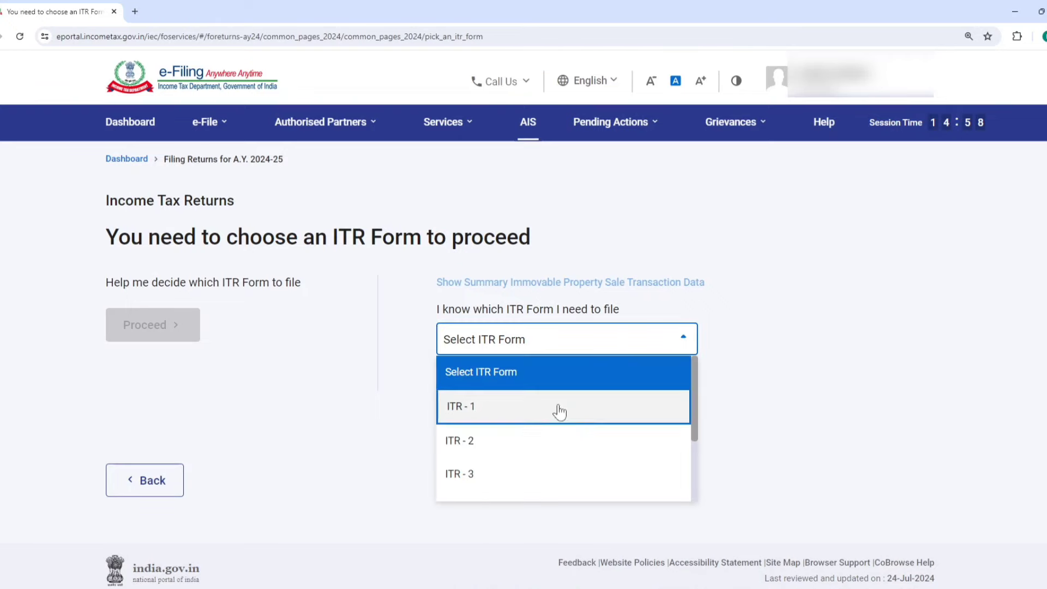
pyautogui.scroll(-1, 495, 474)
pyautogui.click(484, 452)
pyautogui.click(479, 488)
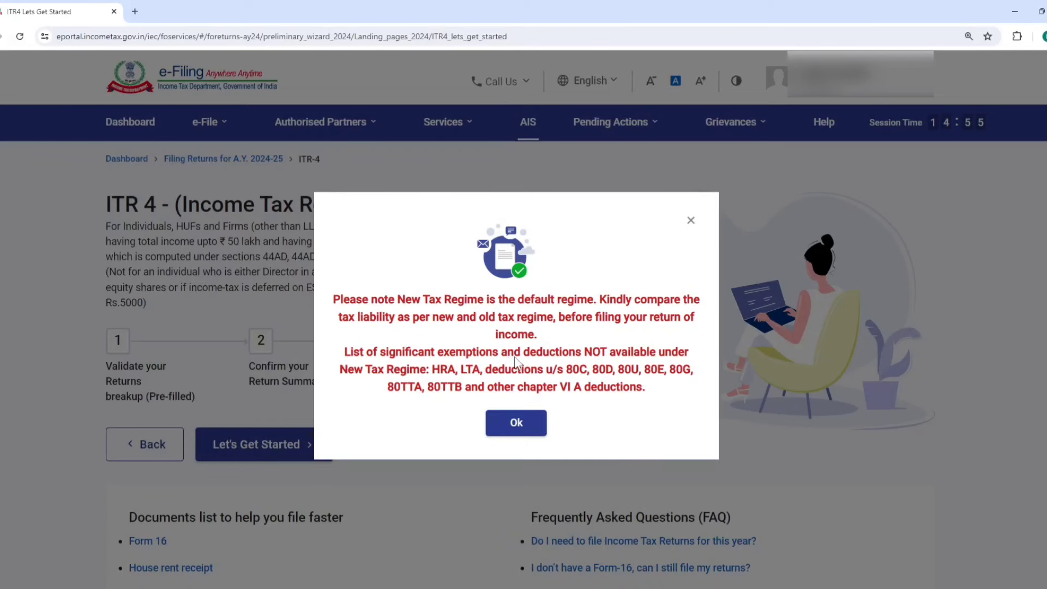
# Step: Acknowledge the new tax regime notice, get started with ITR-4, and submit Others as the reason for filing
pyautogui.click(520, 421)
pyautogui.click(251, 442)
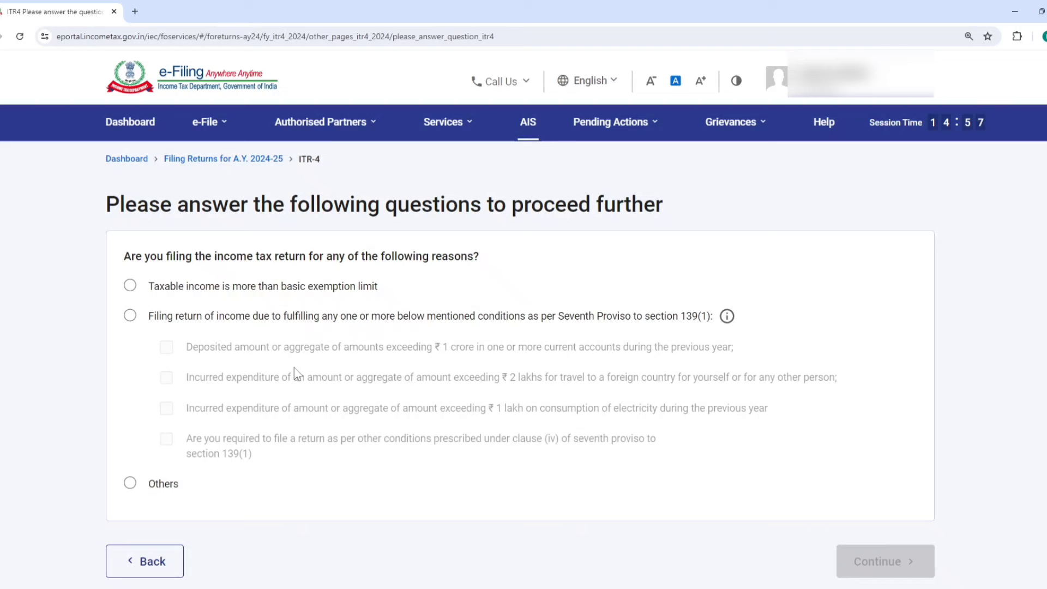
pyautogui.click(130, 285)
pyautogui.click(130, 483)
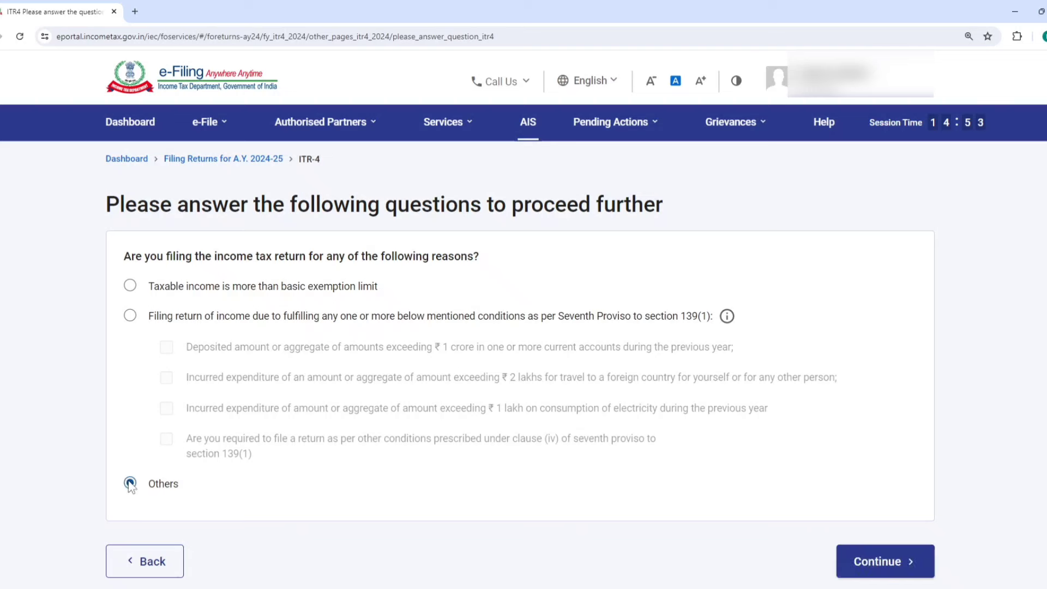
pyautogui.click(876, 561)
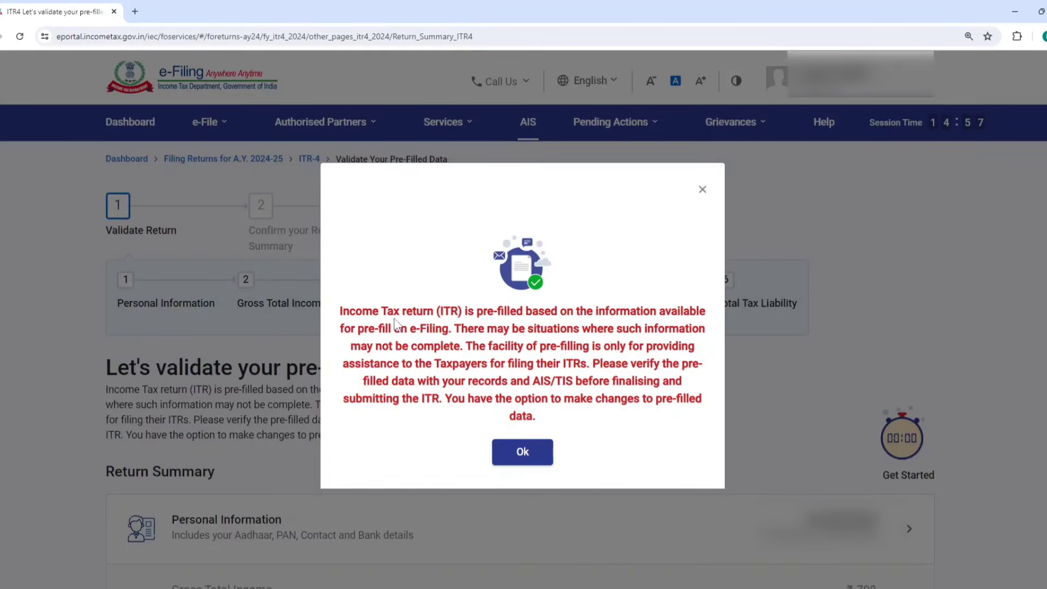
# Step: Acknowledge the pre-filled data notice and open the Personal Information section to review the profile and contact details
pyautogui.click(520, 444)
pyautogui.click(319, 526)
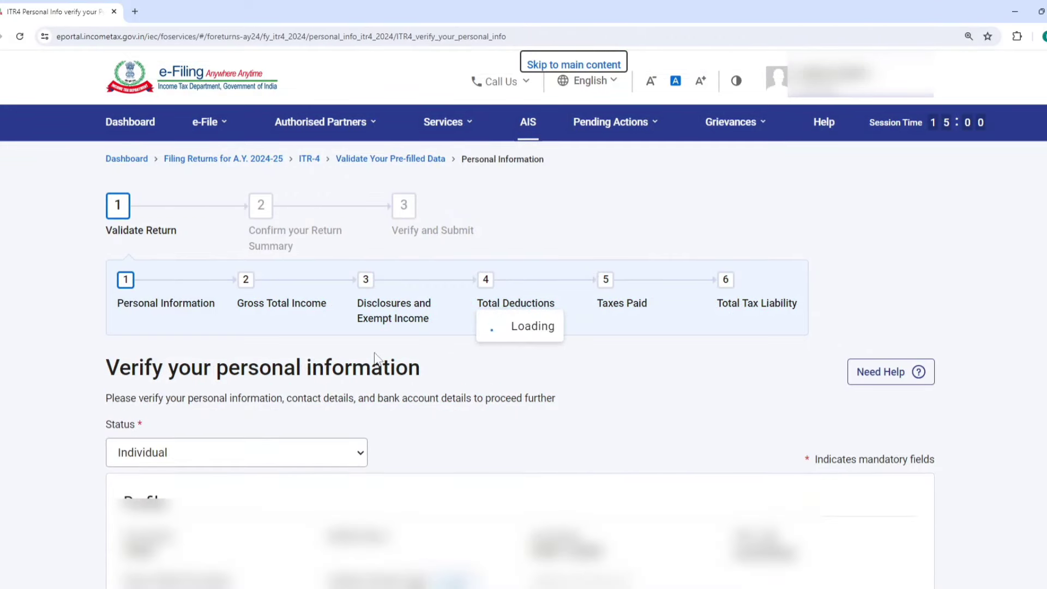
pyautogui.scroll(-4, 427, 313)
pyautogui.scroll(-10, 427, 312)
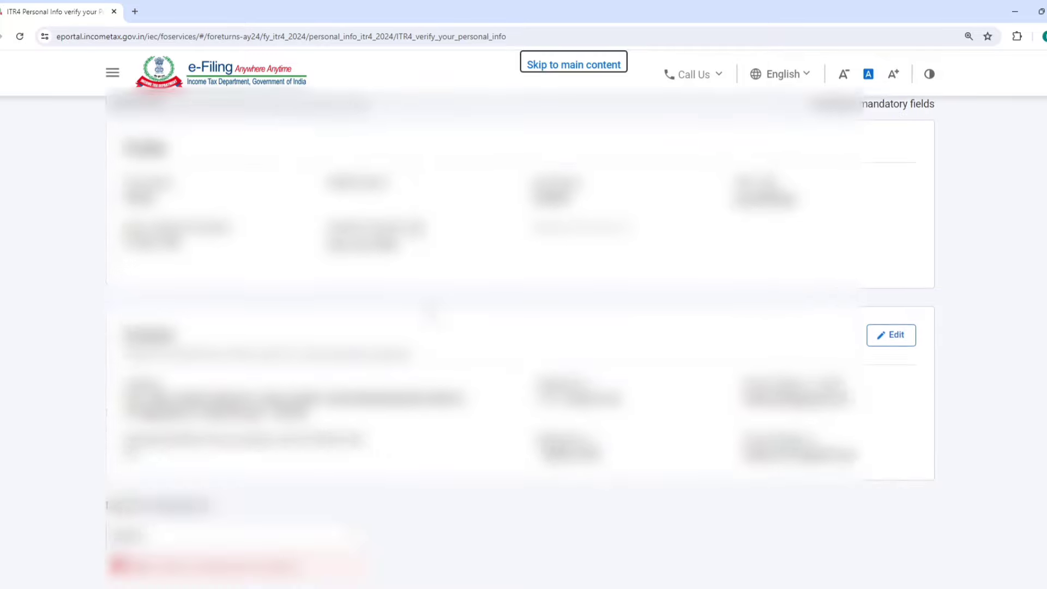
pyautogui.scroll(-1, 188, 219)
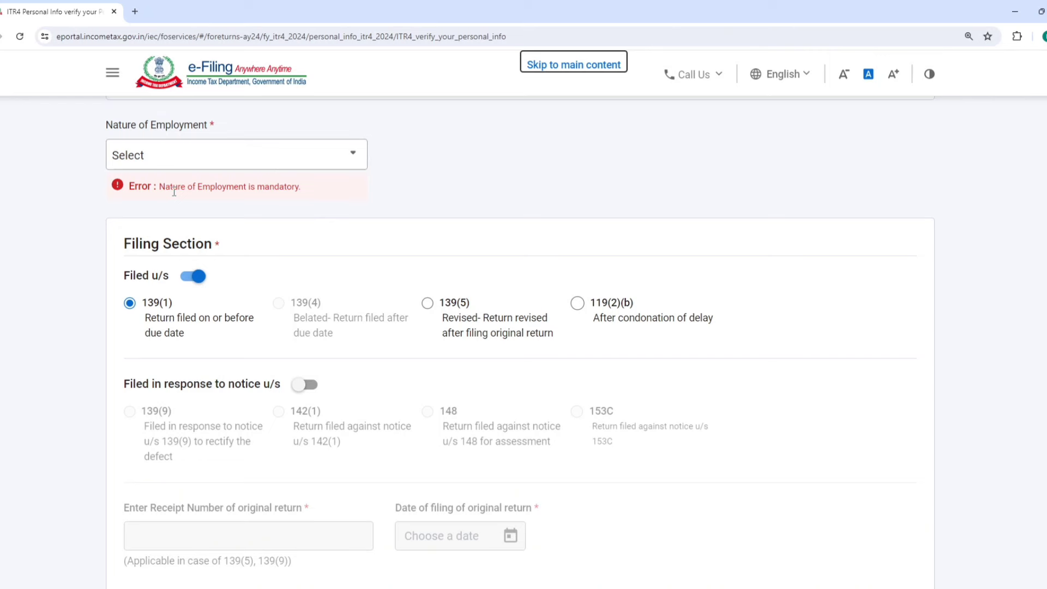
# Step: Set the nature of employment to Not Applicable (eg. Family pension etc) and acknowledge the Salary schedule notice
pyautogui.click(194, 164)
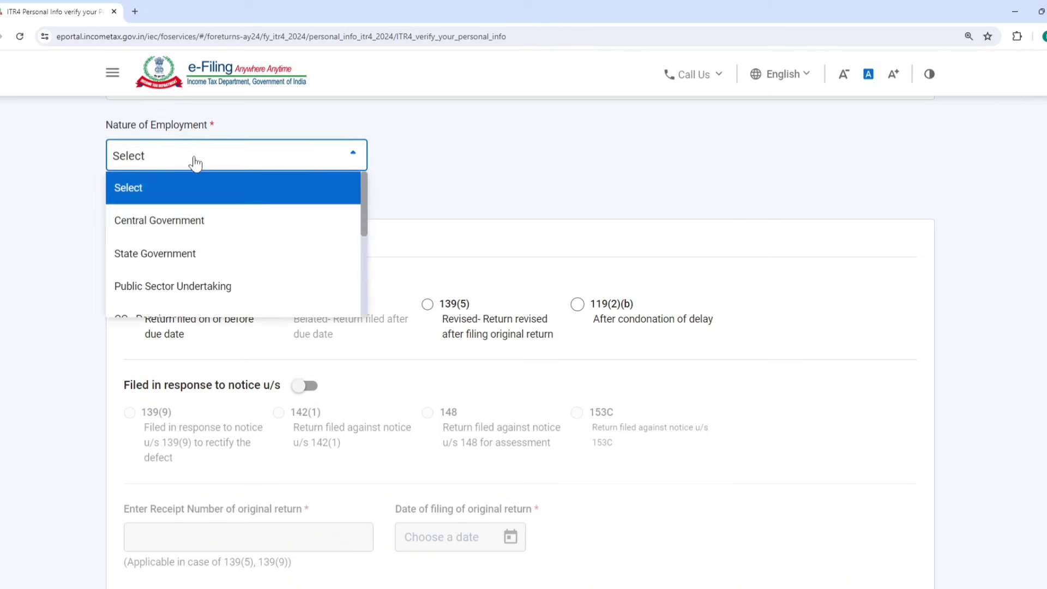
pyautogui.scroll(-1, 184, 238)
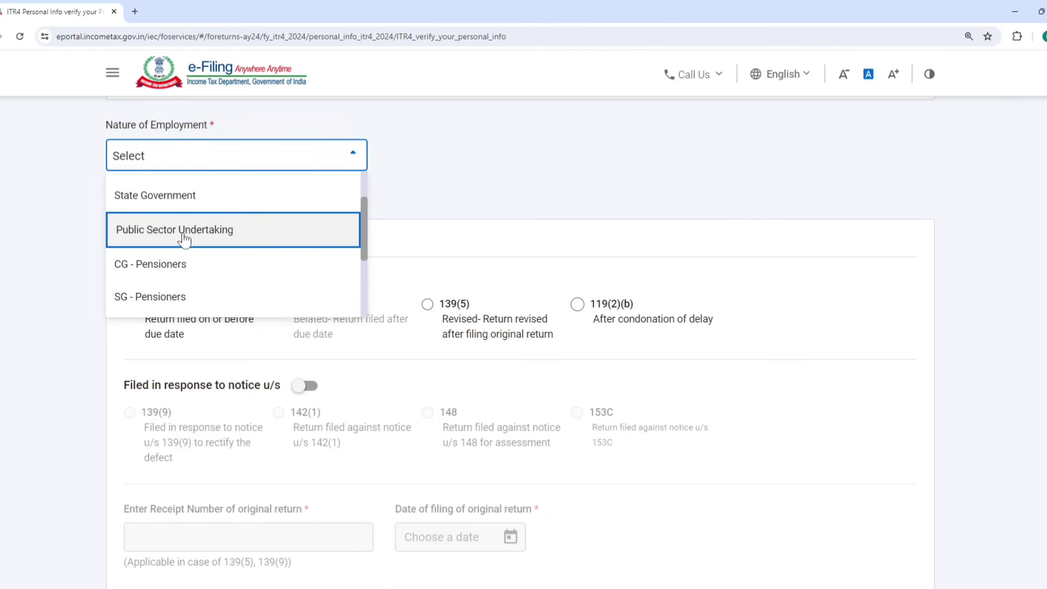
pyautogui.scroll(-3, 185, 238)
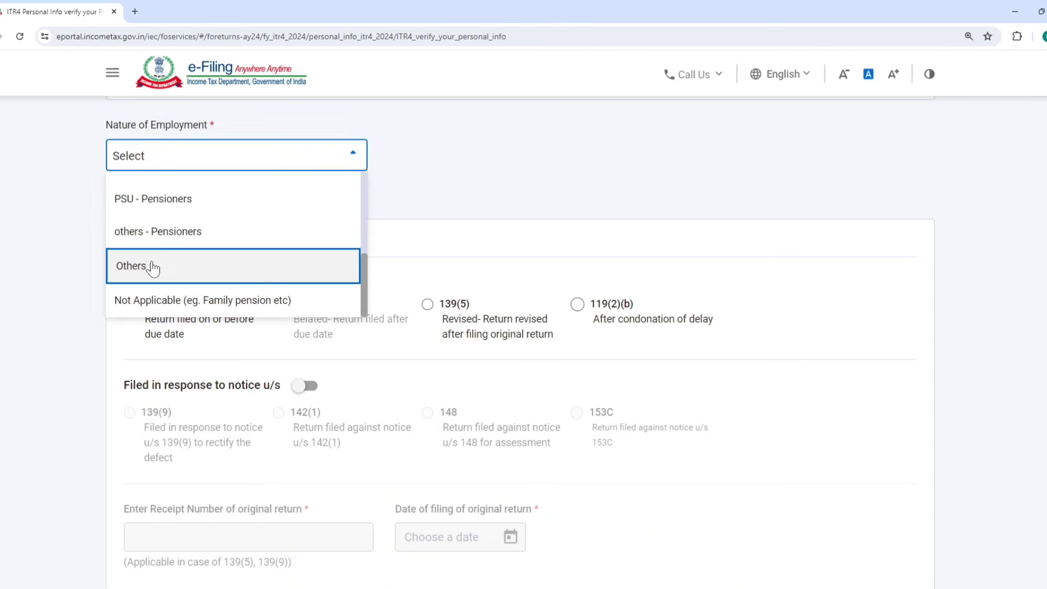
pyautogui.click(173, 306)
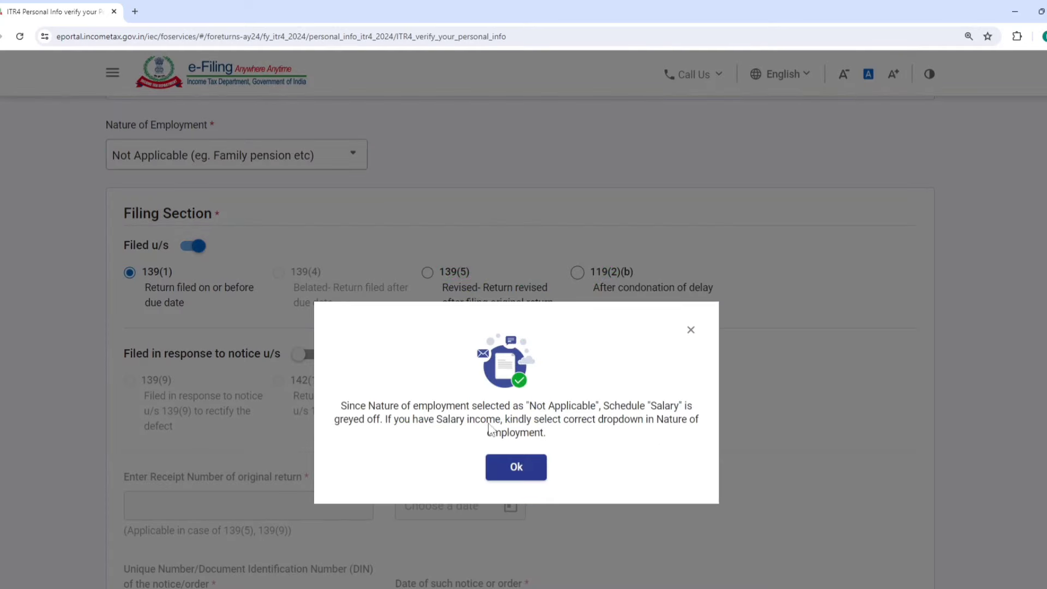
pyautogui.click(516, 466)
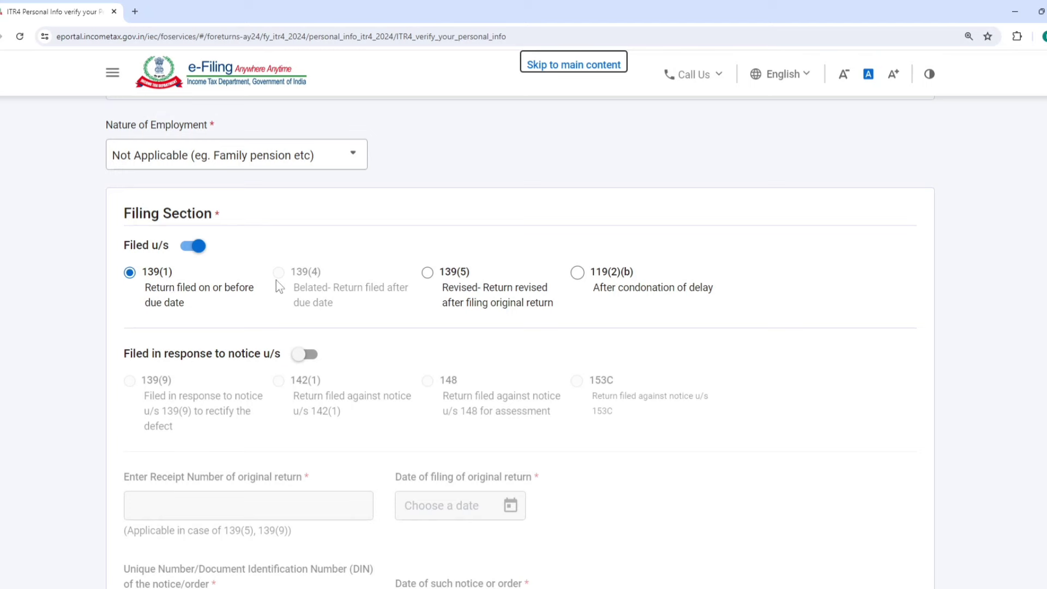
# Step: Answer the section 115BAC(6) new tax regime opt-out question with "Yes, within due date" and check the Form 10-IEA fields
pyautogui.scroll(-7, 320, 277)
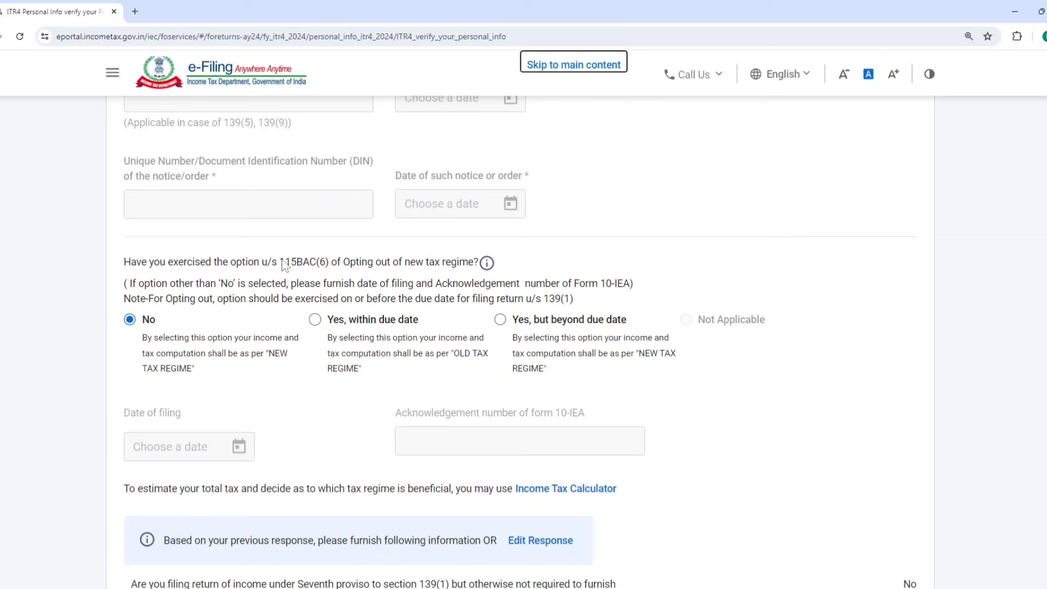
pyautogui.moveTo(278, 262); pyautogui.dragTo(483, 264)
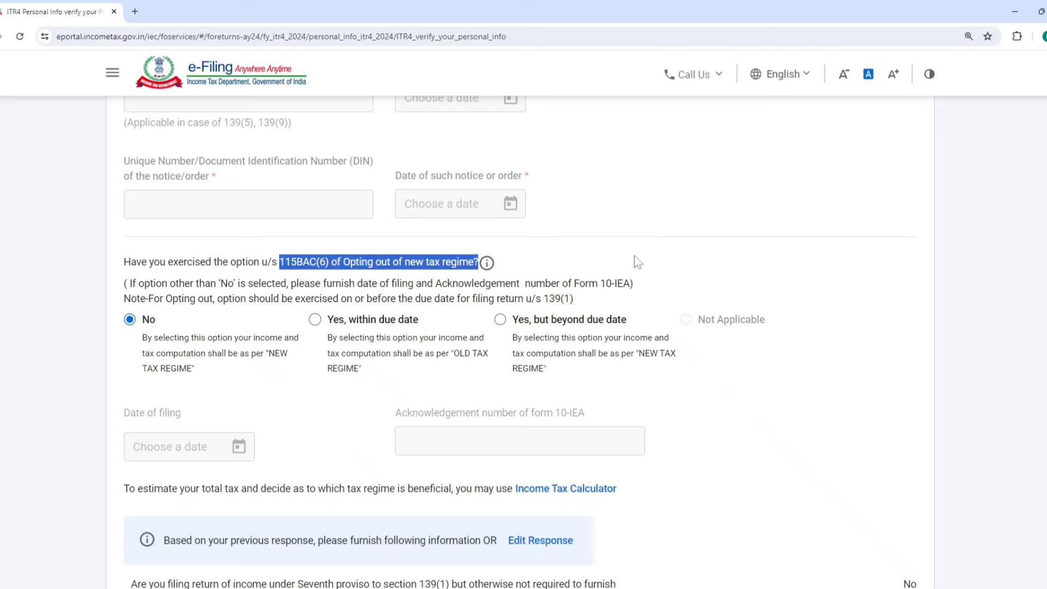
pyautogui.click(316, 322)
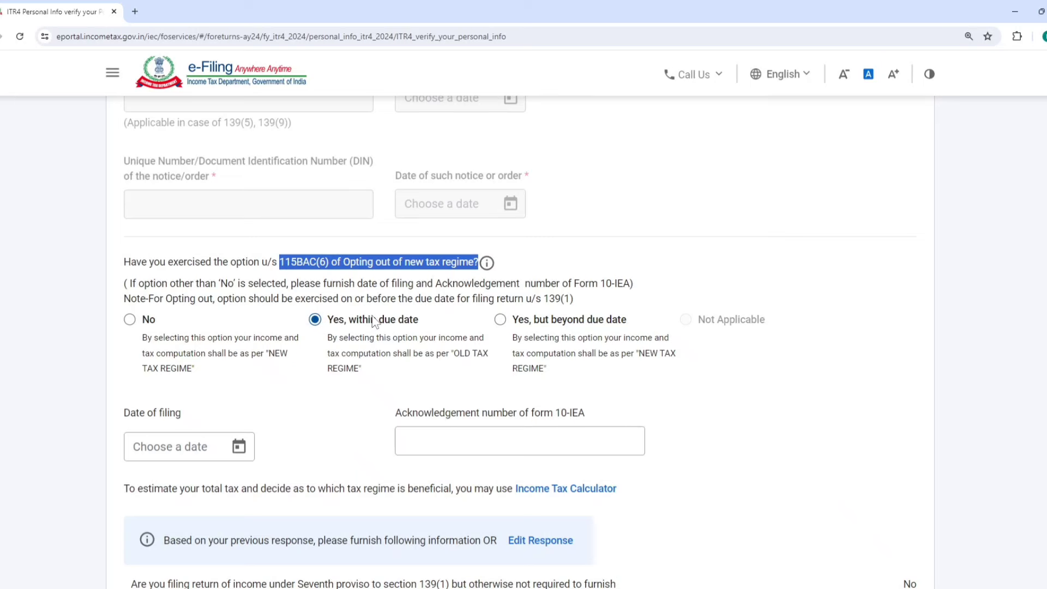
pyautogui.click(175, 446)
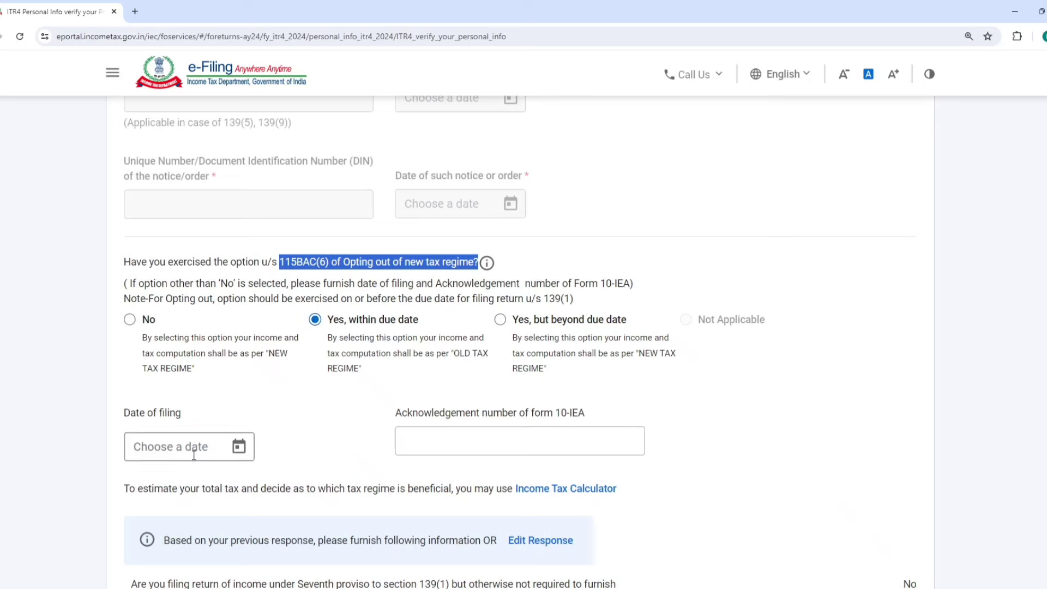
pyautogui.click(472, 446)
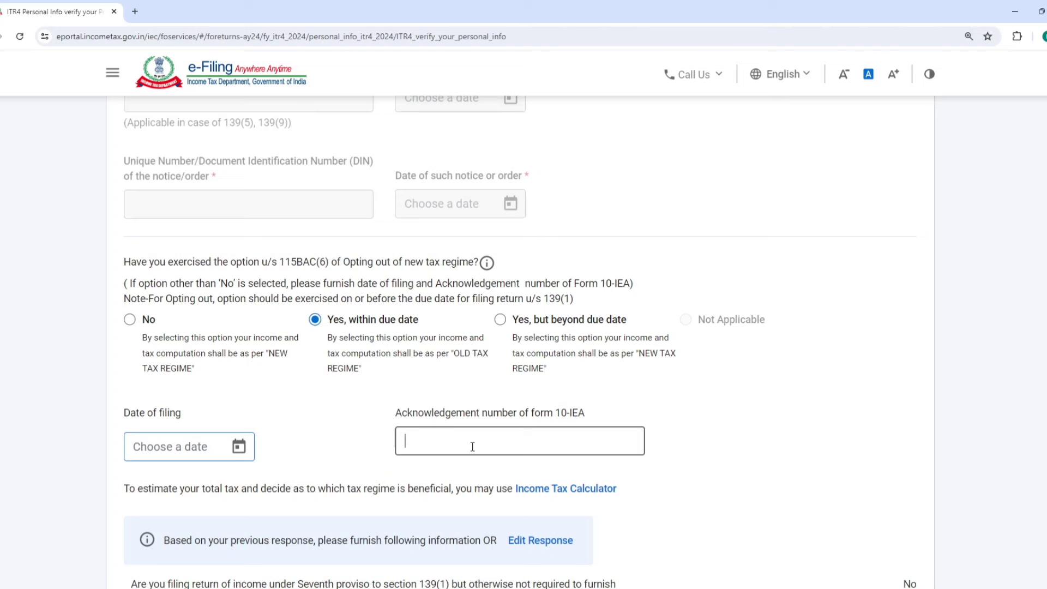
pyautogui.click(334, 398)
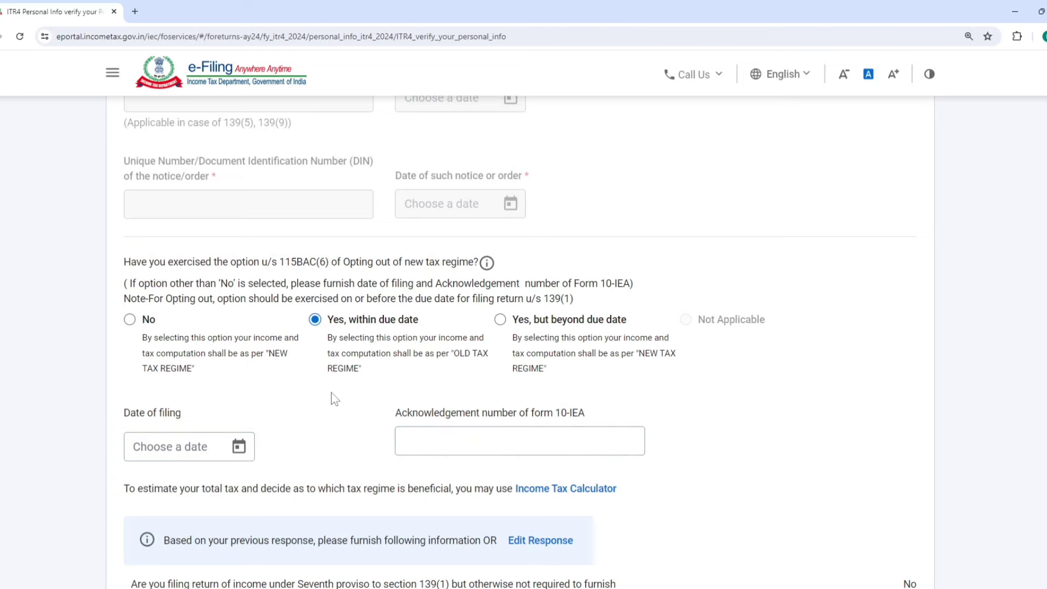
# Step: Answer No to opting out of the new tax regime under section 115BAC(6) and No to filing by a representative assessee
pyautogui.click(129, 320)
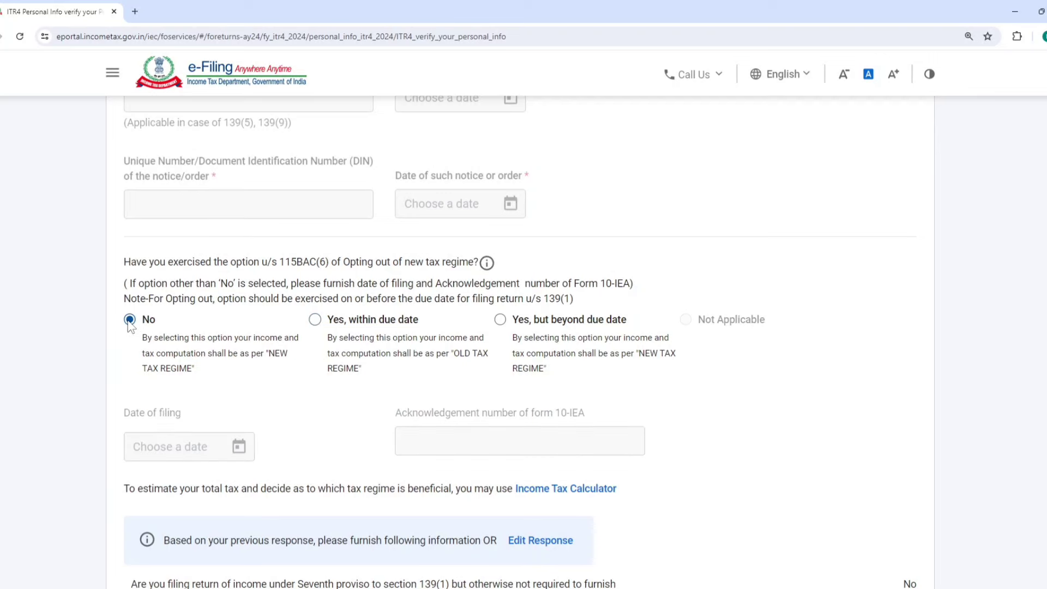
pyautogui.scroll(-2, 224, 300)
pyautogui.scroll(-3, 224, 301)
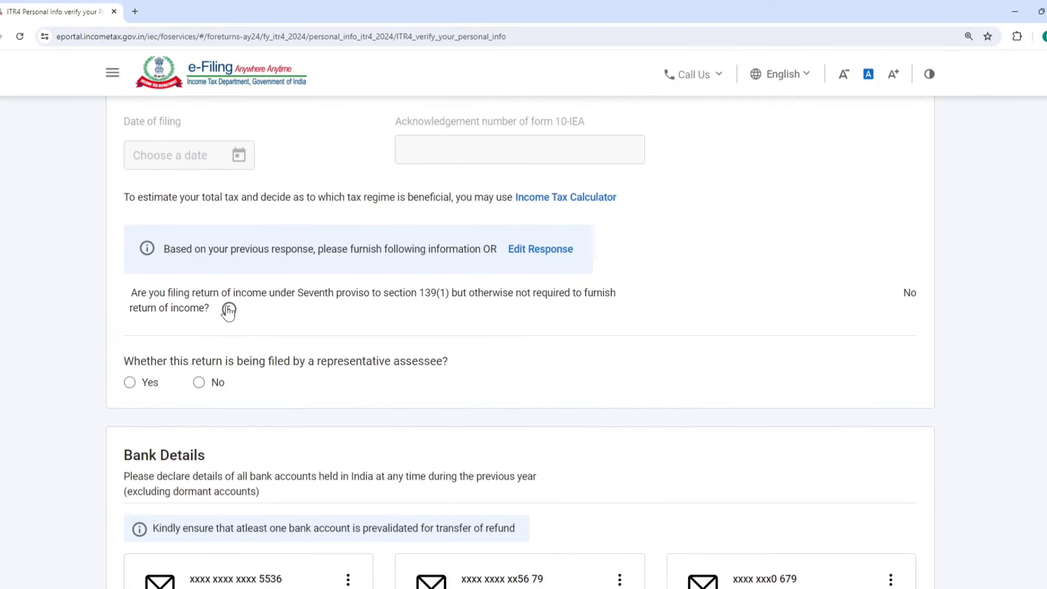
pyautogui.click(198, 383)
# Step: Review the declared bank accounts and confirm the Personal Information section
pyautogui.scroll(-4, 412, 330)
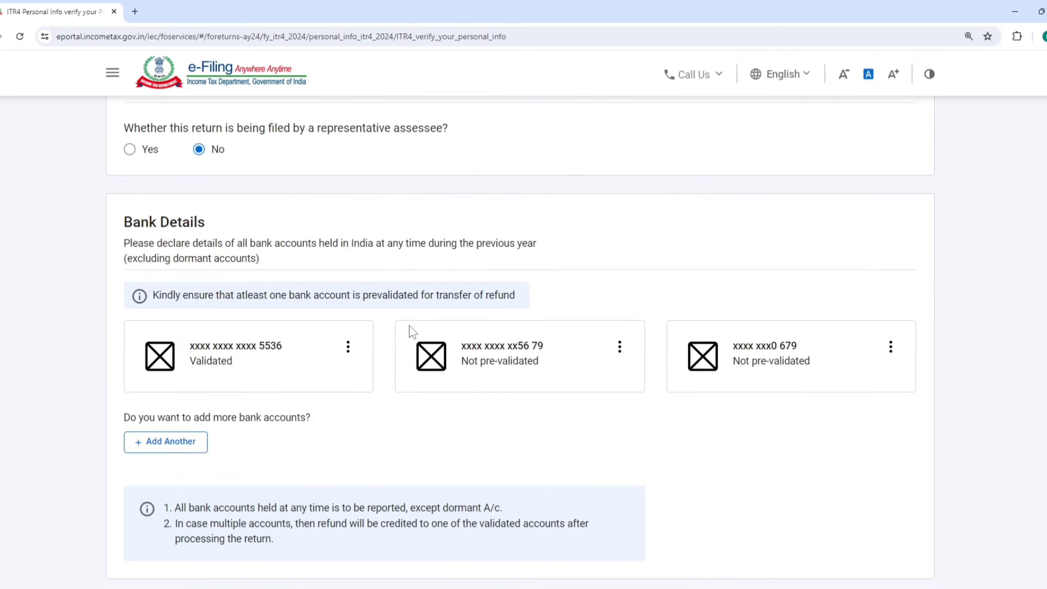
pyautogui.scroll(-2, 412, 331)
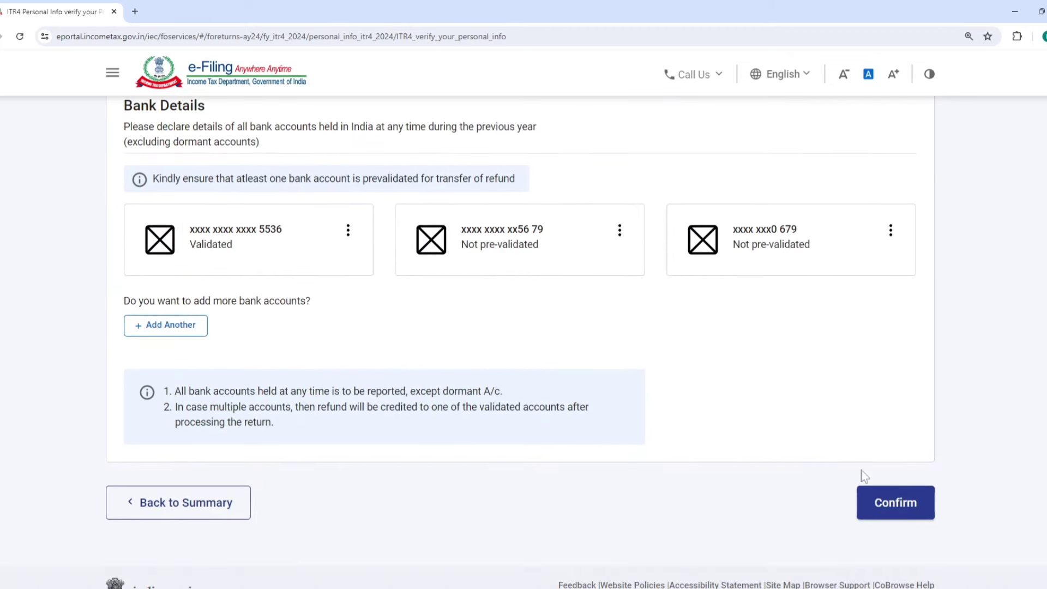
pyautogui.click(905, 505)
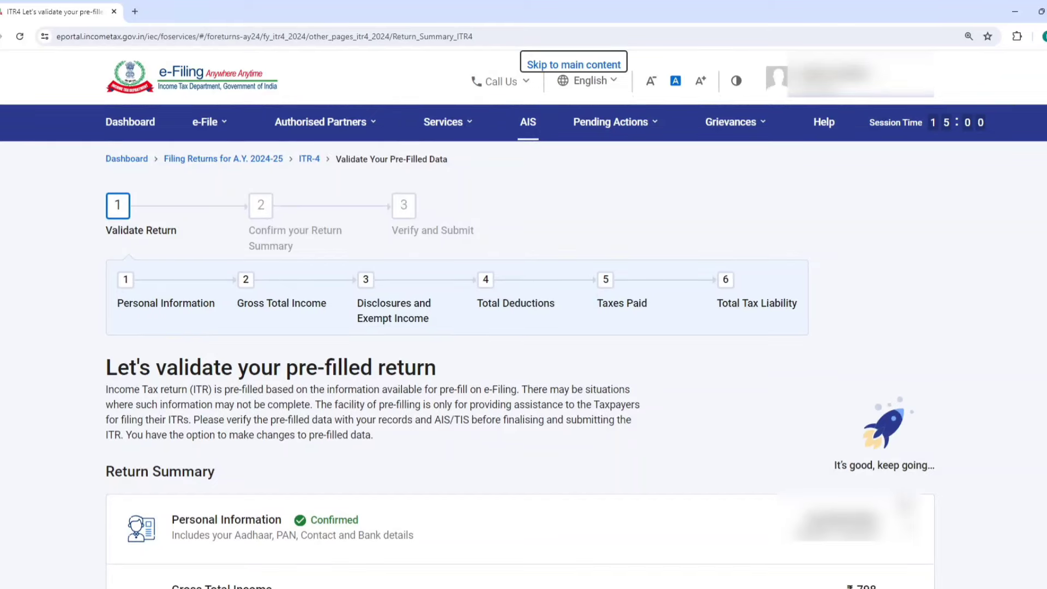
# Step: Open the Gross Total Income section, skipping its preliminary questions and acknowledging the greyed-off Salary schedule notice
pyautogui.scroll(-3, 736, 467)
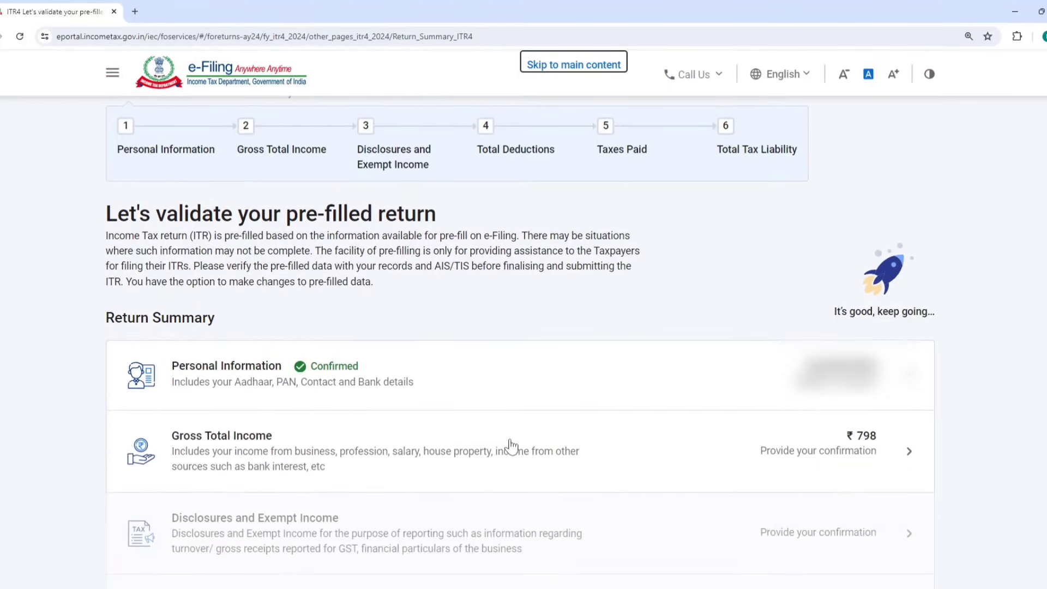
pyautogui.click(310, 451)
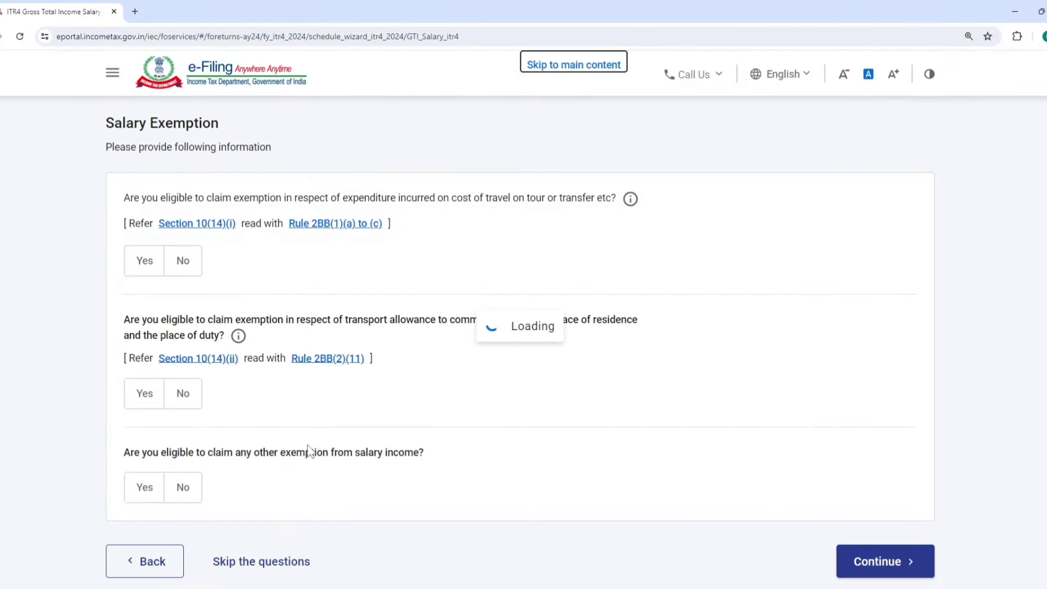
pyautogui.scroll(-5, 389, 472)
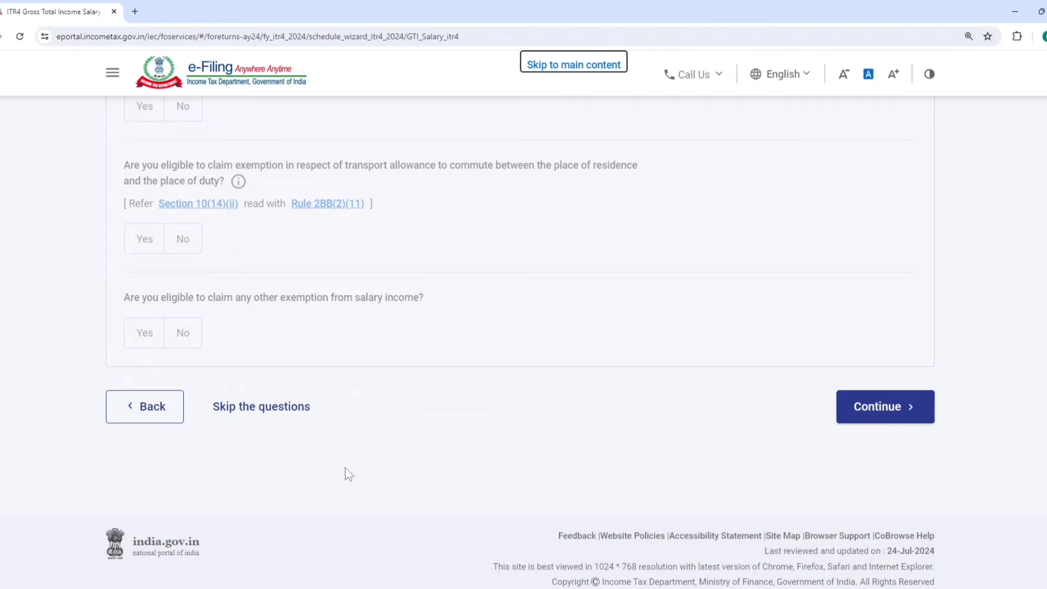
pyautogui.click(258, 410)
pyautogui.click(676, 391)
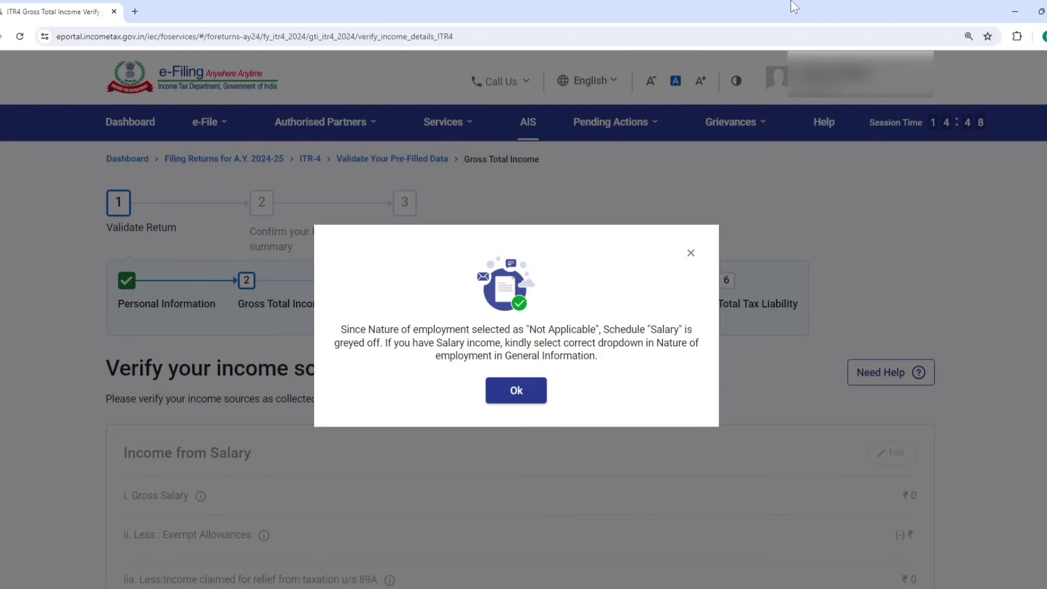
pyautogui.click(516, 392)
# Step: Review the salary and house property income, and start adding details under Income from Business or Profession
pyautogui.scroll(-7, 500, 358)
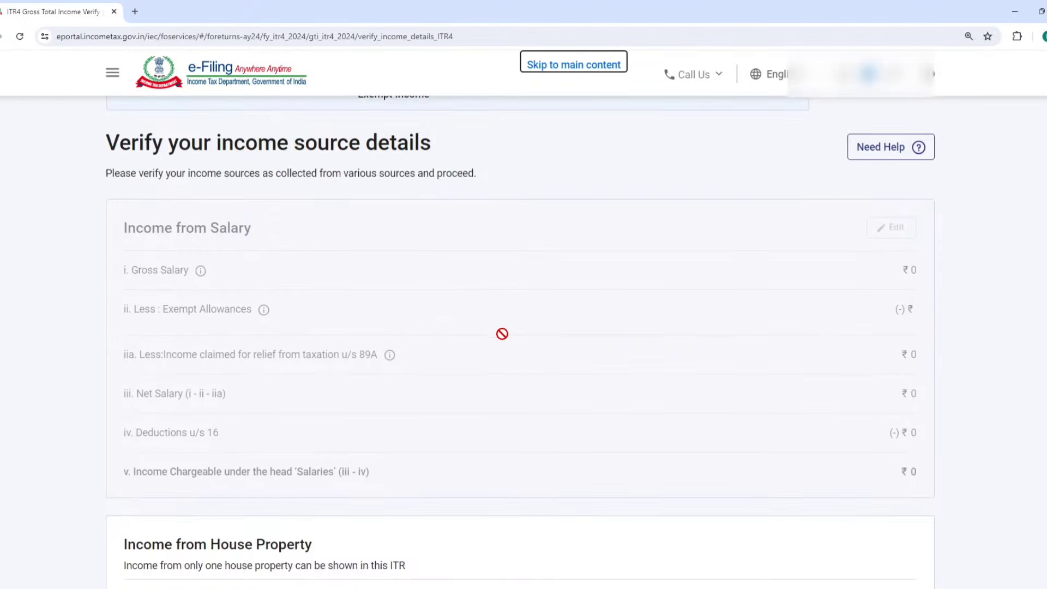
pyautogui.scroll(-2, 501, 332)
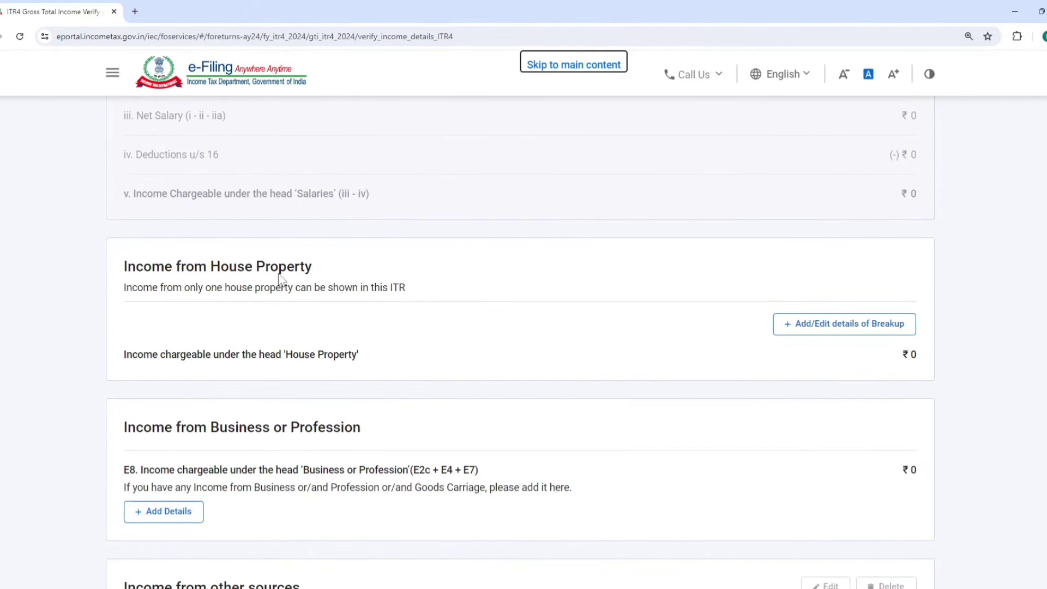
pyautogui.scroll(-4, 276, 273)
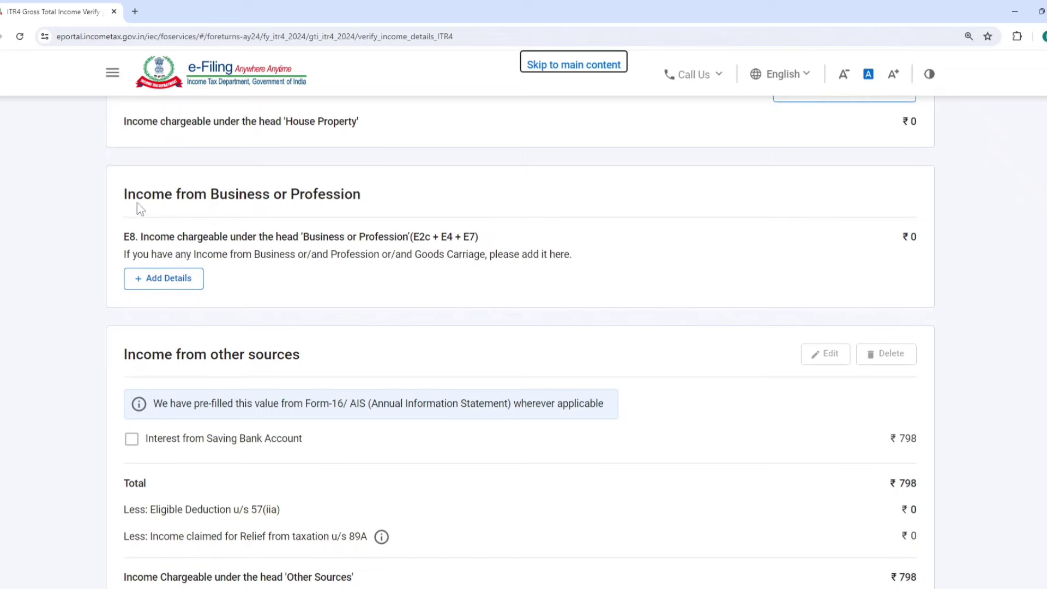
pyautogui.moveTo(124, 196); pyautogui.dragTo(355, 196)
pyautogui.click(169, 281)
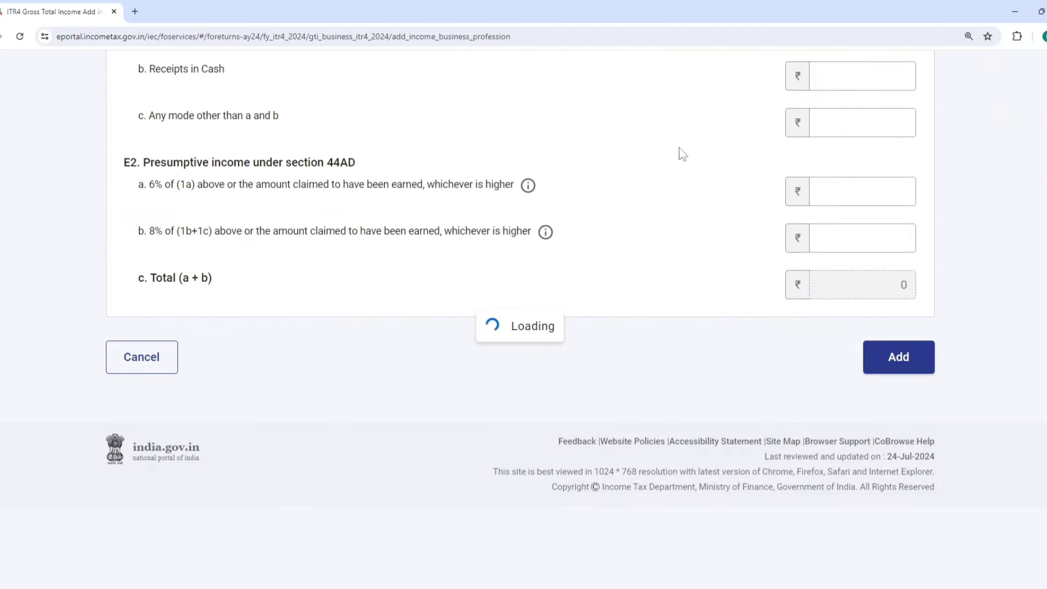
# Step: Enter "swami trading co" as the name of the business under section 44AD
pyautogui.click(279, 385)
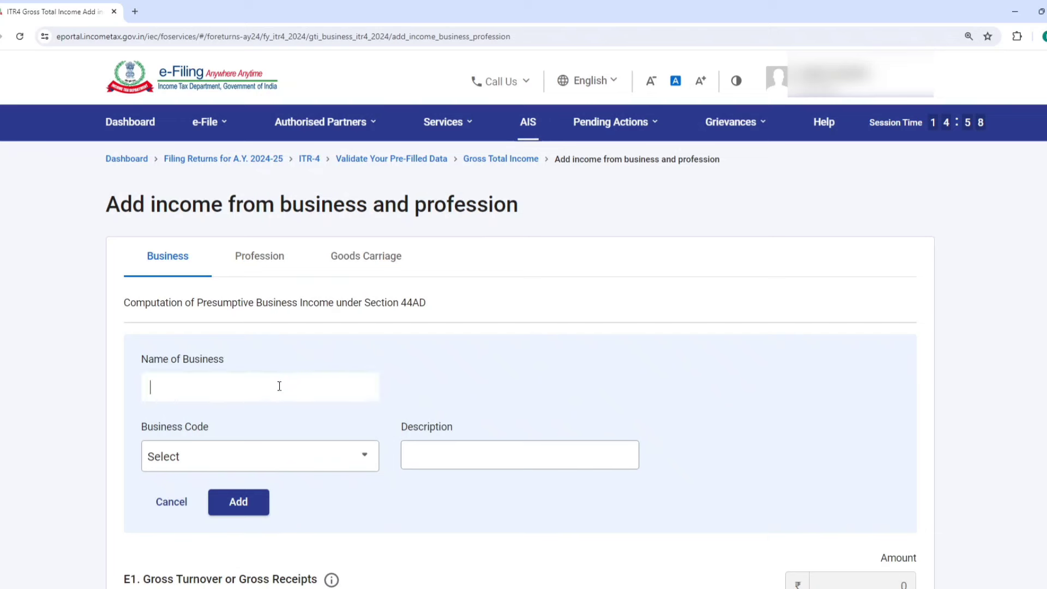
pyautogui.write('w')
pyautogui.press('BackSpace')
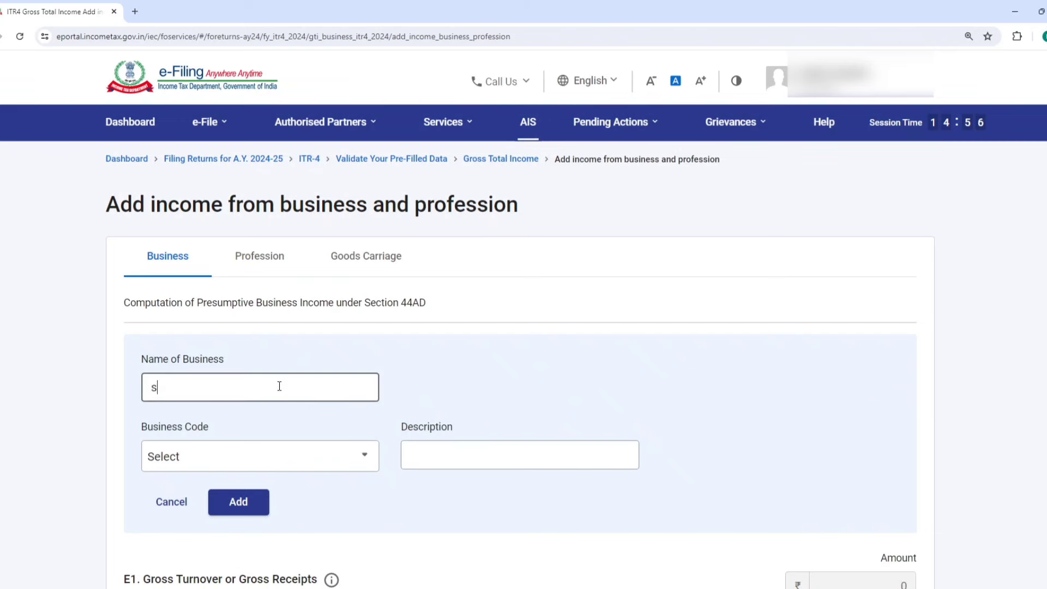
pyautogui.write('swamin')
pyautogui.press('BackSpace')
pyautogui.press('BackSpace')
pyautogui.press('BackSpace')
pyautogui.write('i tradin')
pyautogui.write('g co')
pyautogui.scroll(-4, 295, 377)
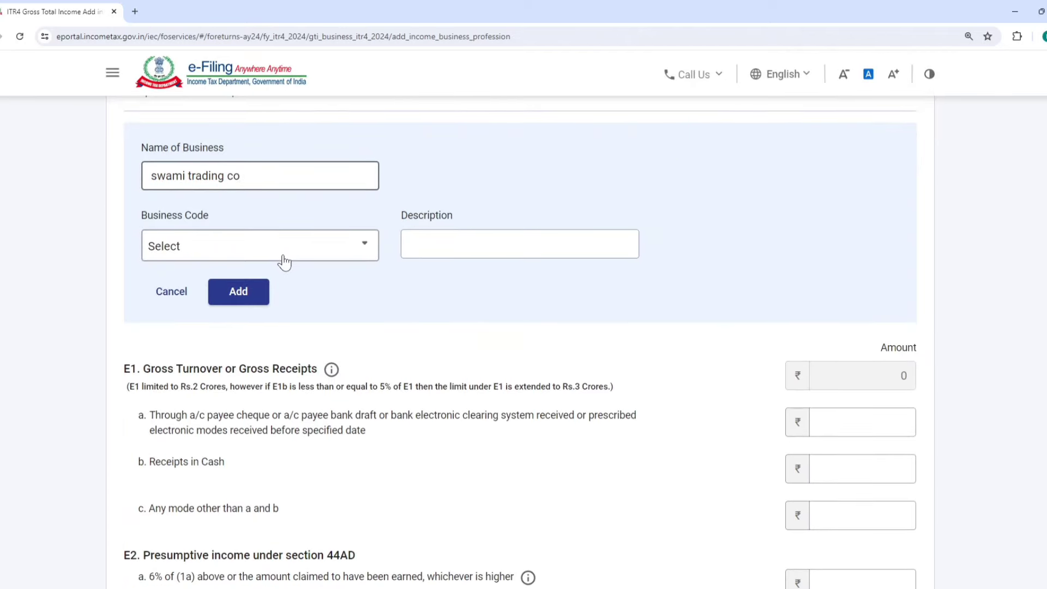
# Step: Search the business codes for "retail" and choose 09028-Retail sale of other products n.e.c
pyautogui.click(283, 255)
pyautogui.scroll(-8, 276, 367)
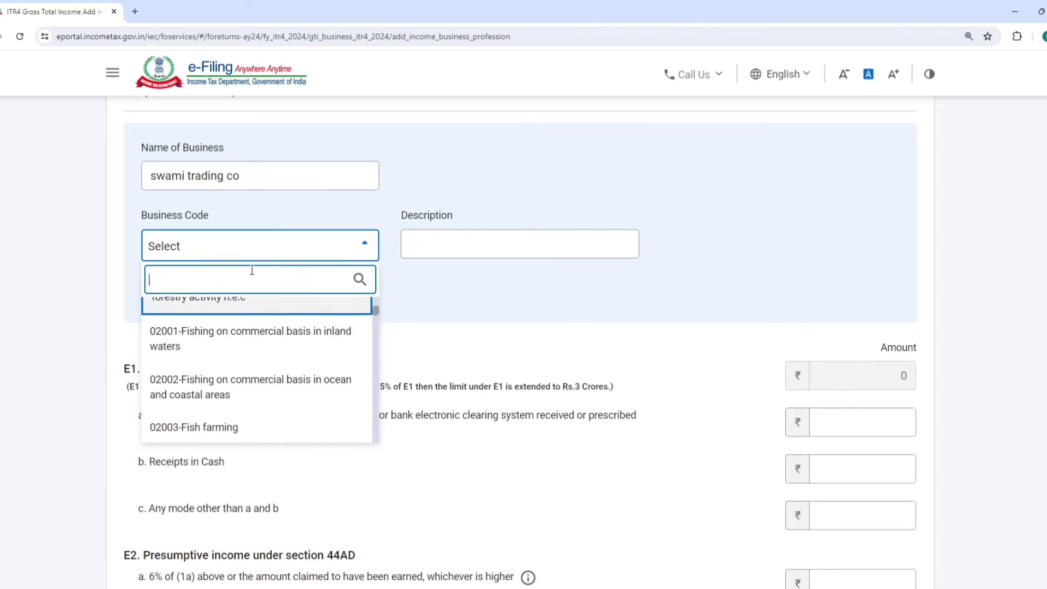
pyautogui.write('treadin')
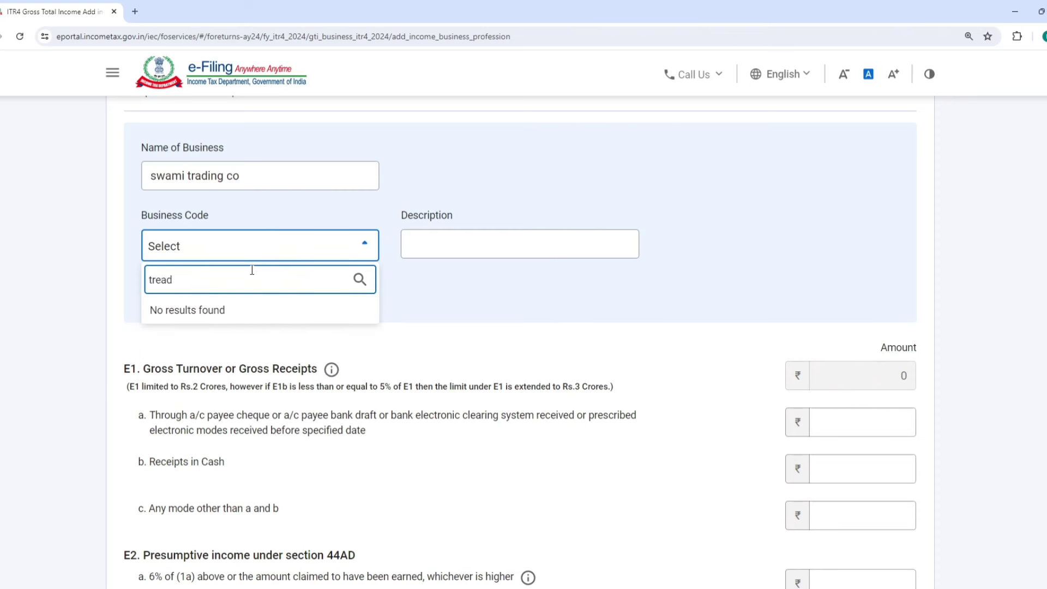
pyautogui.press('BackSpace')
pyautogui.press('BackSpace')
pyautogui.press('BackSpace')
pyautogui.press('BackSpace')
pyautogui.press('BackSpace')
pyautogui.write('retail')
pyautogui.scroll(-10, 251, 382)
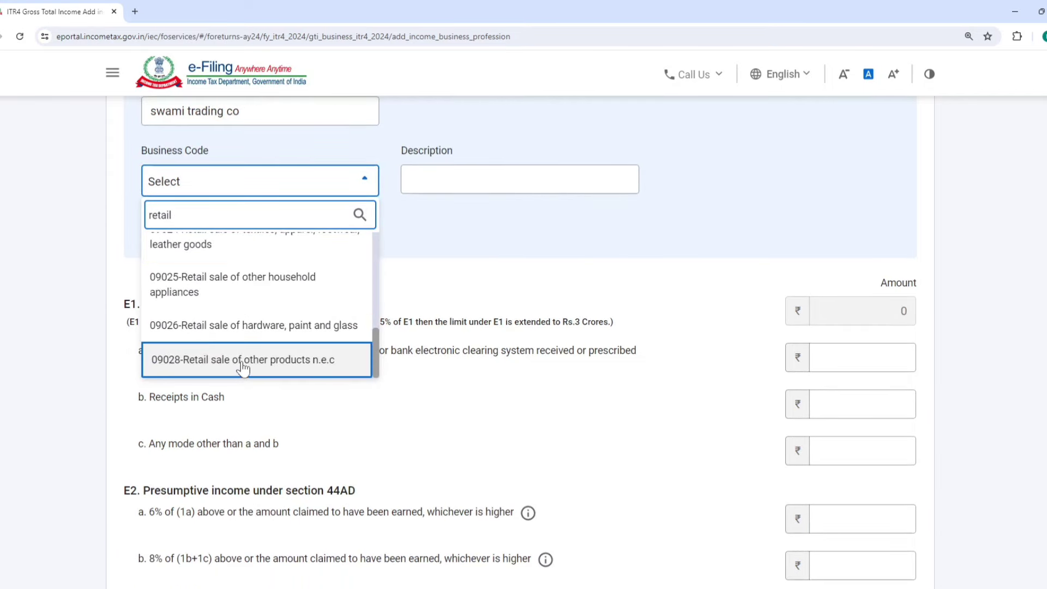
pyautogui.click(242, 366)
# Step: Enter "kiryana goods" as the business description and add the business entry
pyautogui.scroll(2, 430, 257)
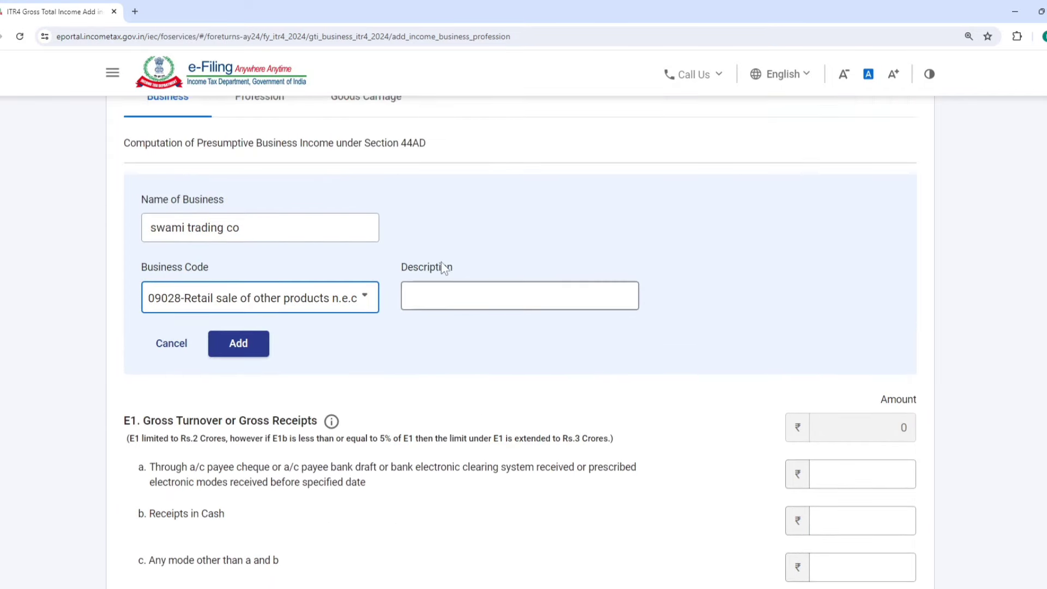
pyautogui.click(443, 285)
pyautogui.write('kiryana goods')
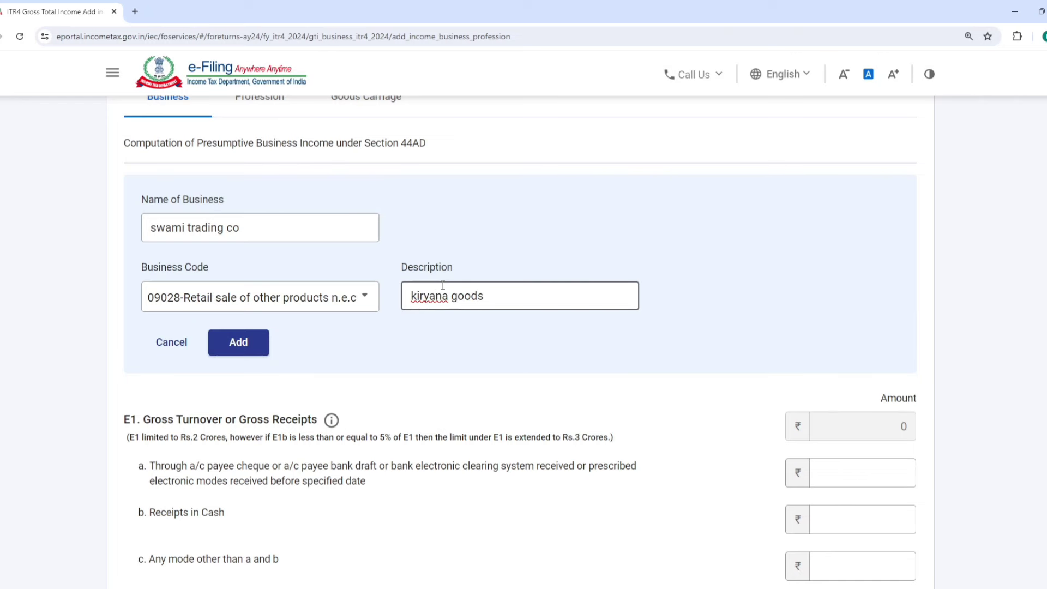
pyautogui.click(466, 349)
pyautogui.scroll(-2, 466, 348)
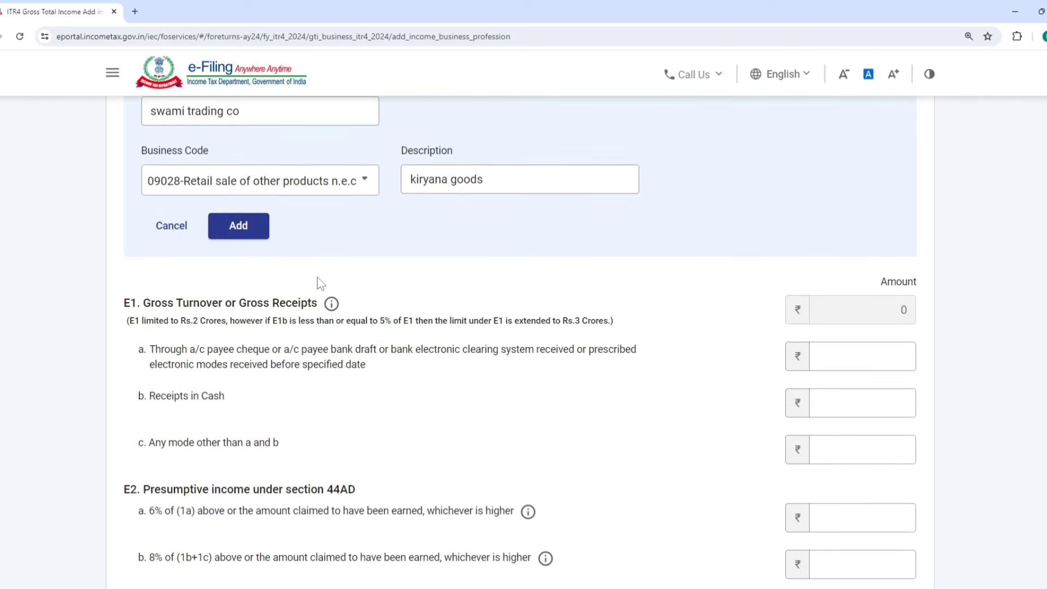
pyautogui.click(254, 240)
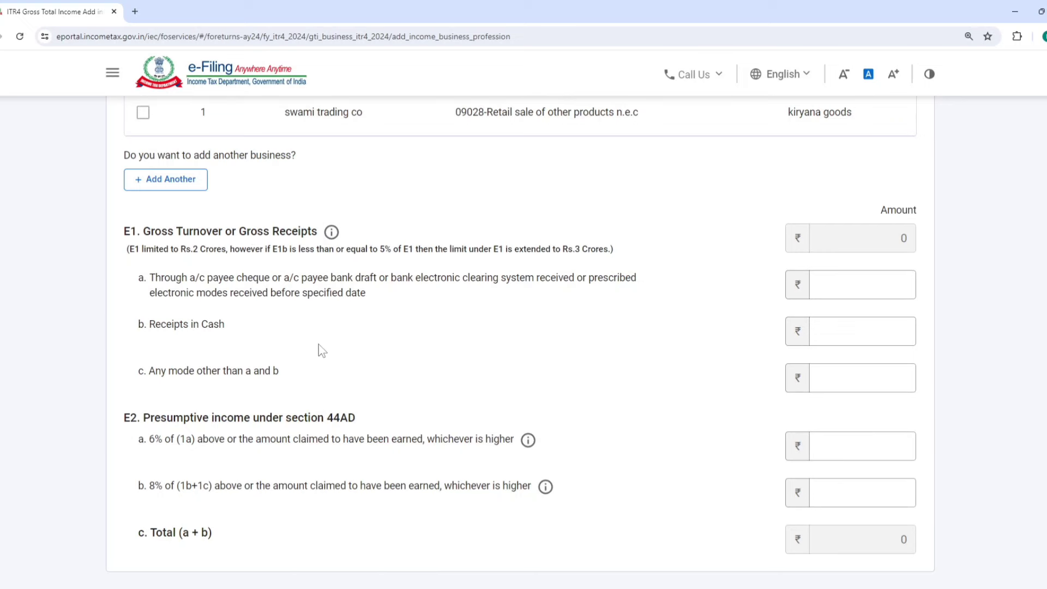
# Step: Look at the Profession (section 44ADA) and Goods Carriage (section 44AE) forms, and return to the Business form
pyautogui.scroll(5, 320, 361)
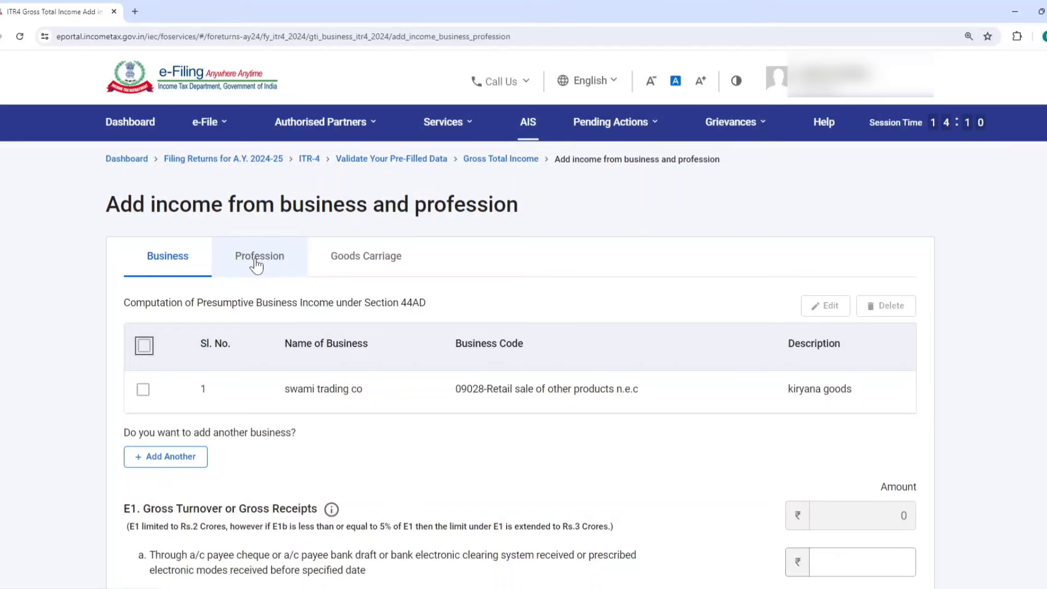
pyautogui.click(257, 265)
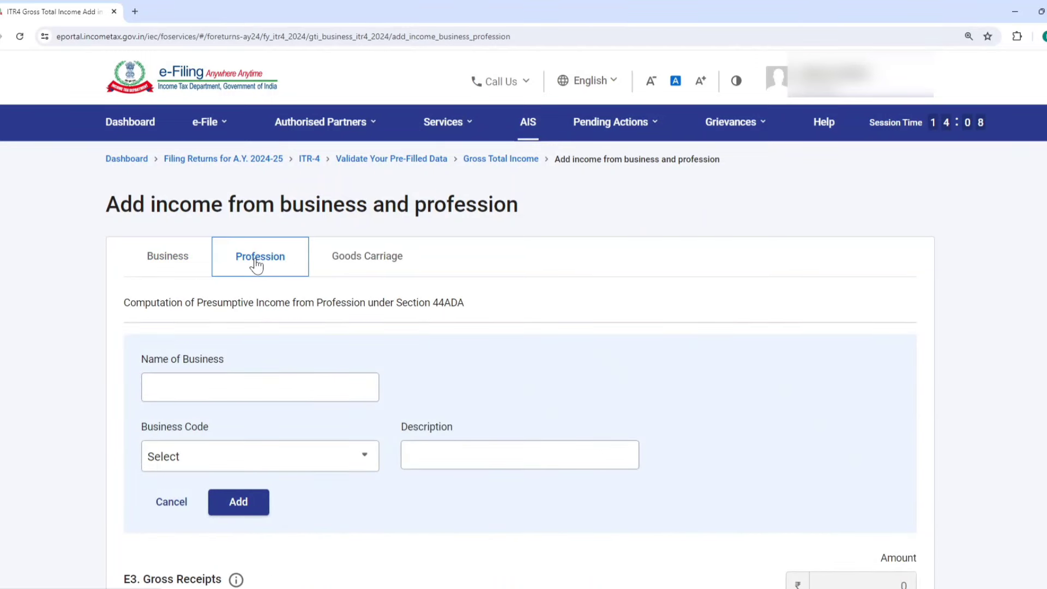
pyautogui.click(382, 266)
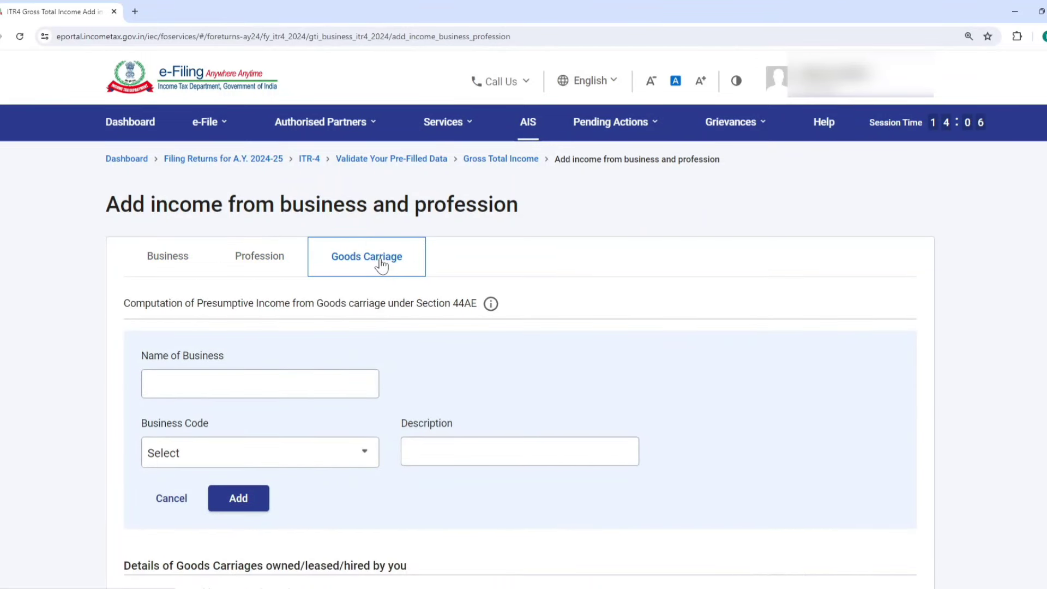
pyautogui.click(164, 260)
# Step: Read the note on the turnover limits and cash receipts condition under E1 Gross Turnover or Gross Receipts
pyautogui.scroll(-1, 381, 231)
pyautogui.scroll(-2, 382, 232)
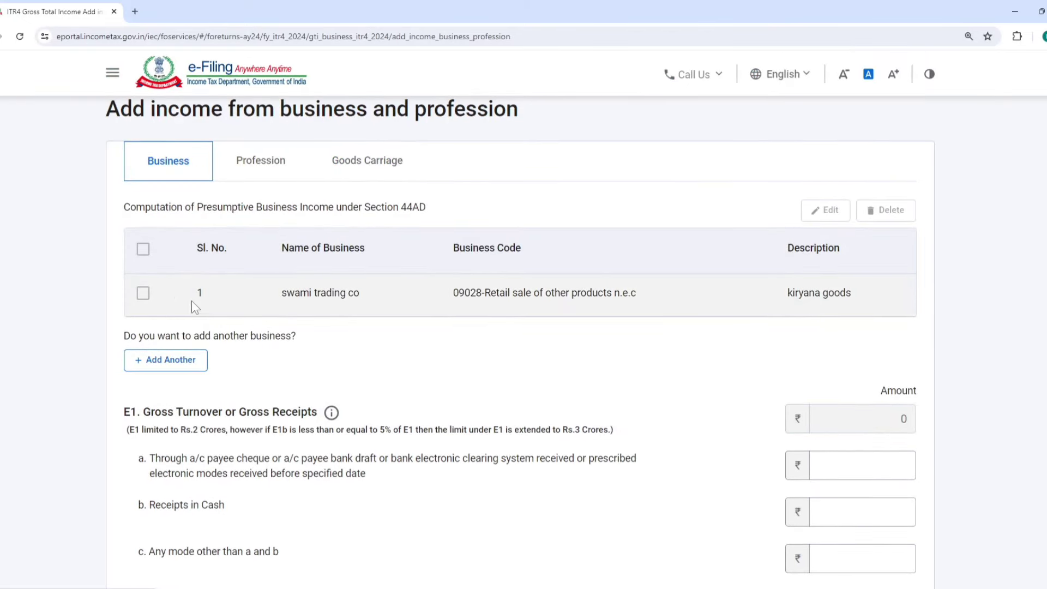
pyautogui.scroll(-2, 564, 305)
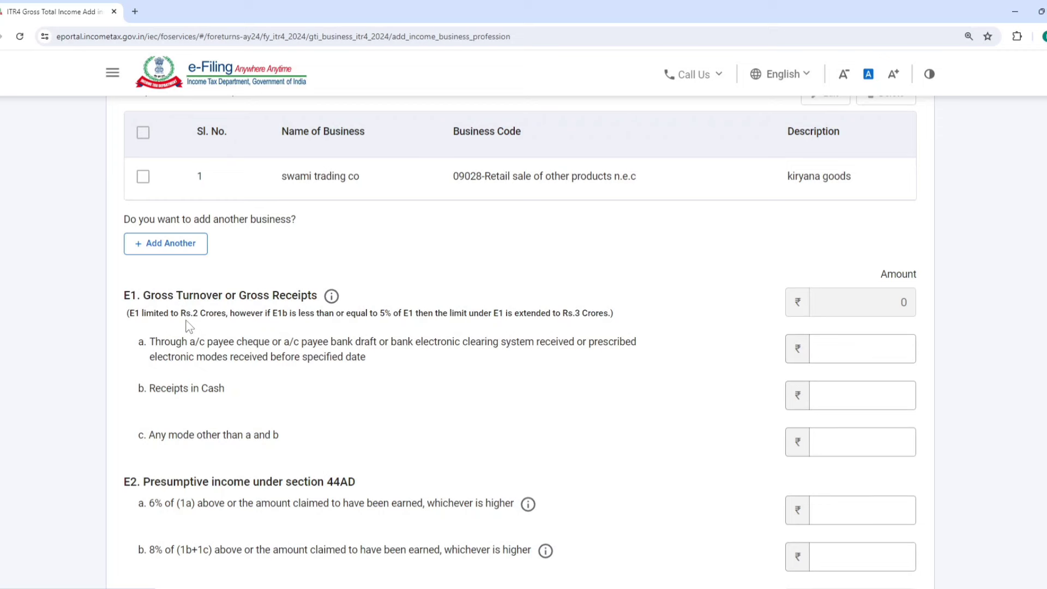
pyautogui.moveTo(186, 313); pyautogui.dragTo(236, 317)
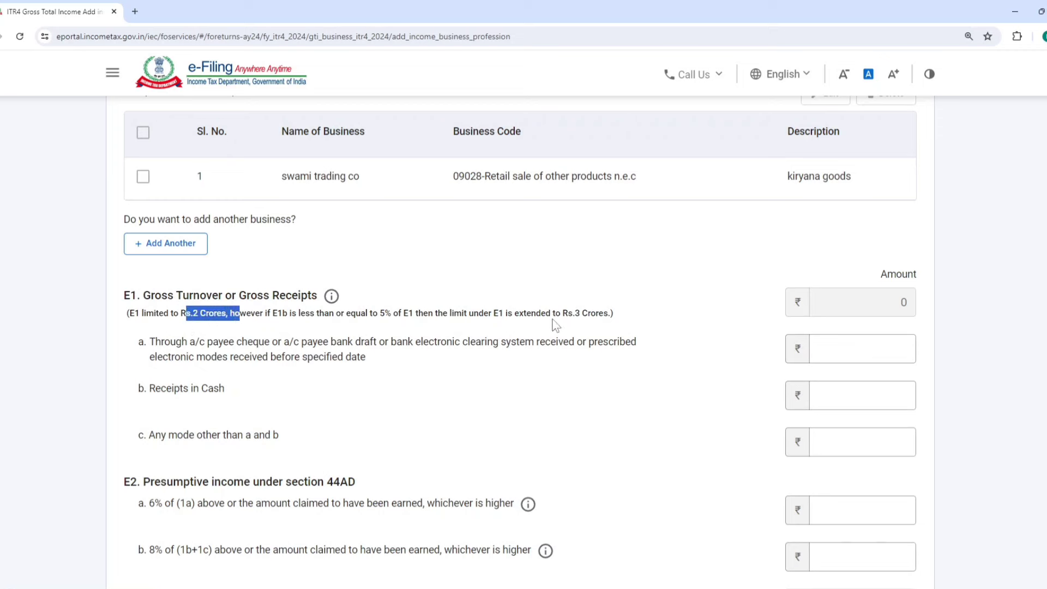
pyautogui.moveTo(555, 316); pyautogui.dragTo(586, 316)
pyautogui.moveTo(371, 315); pyautogui.dragTo(391, 322)
pyautogui.scroll(-1, 391, 317)
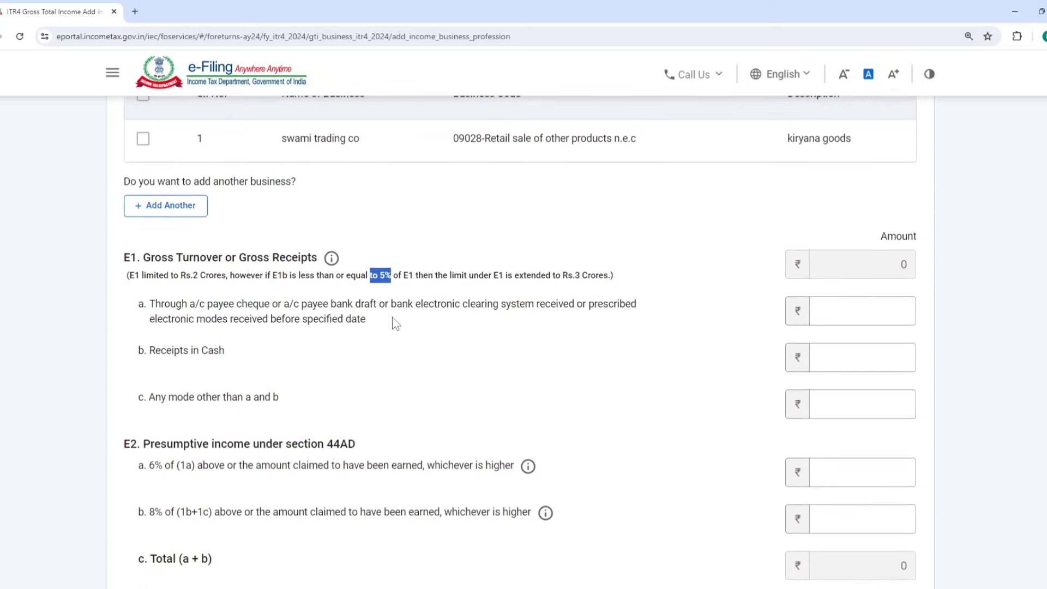
# Step: Under E1 Gross Turnover, enter 30,00,000 as receipts in cash and 5,00,000 as receipts through cheque, bank draft or electronic modes
pyautogui.moveTo(144, 334); pyautogui.dragTo(234, 334)
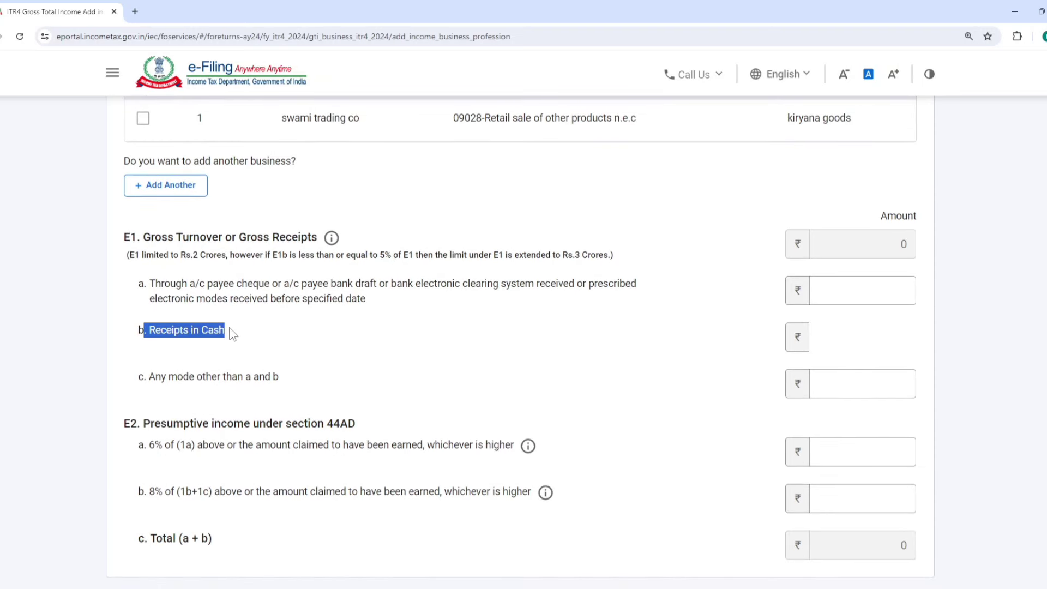
pyautogui.click(830, 333)
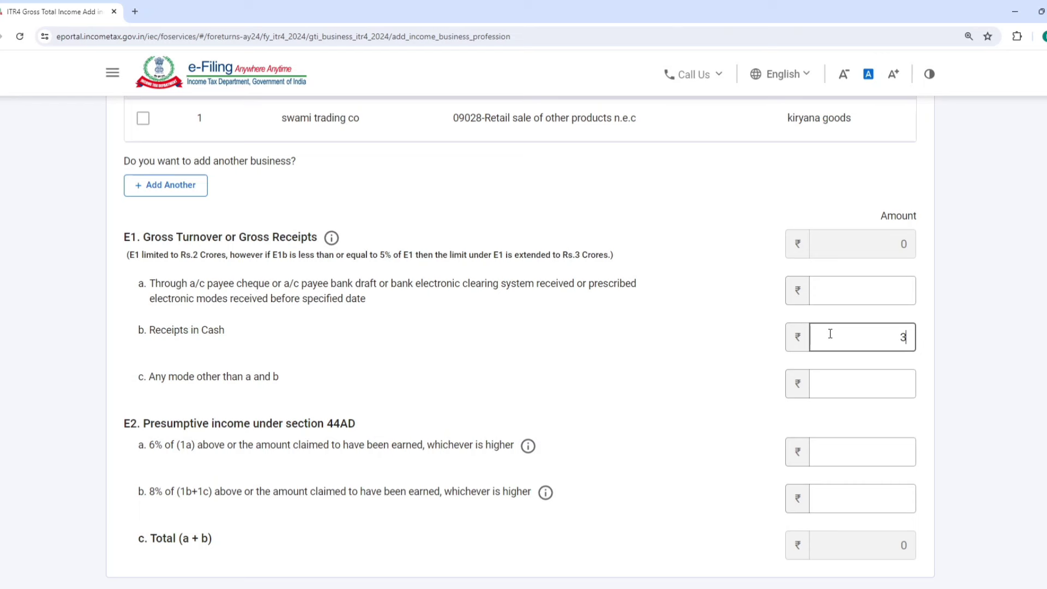
pyautogui.write('3000000')
pyautogui.click(686, 348)
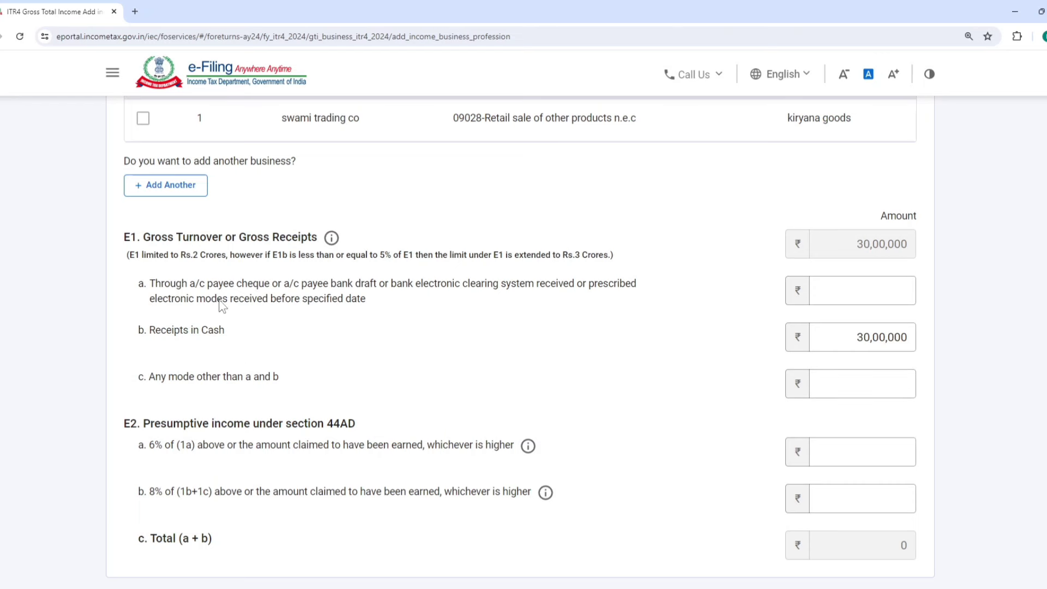
pyautogui.click(853, 291)
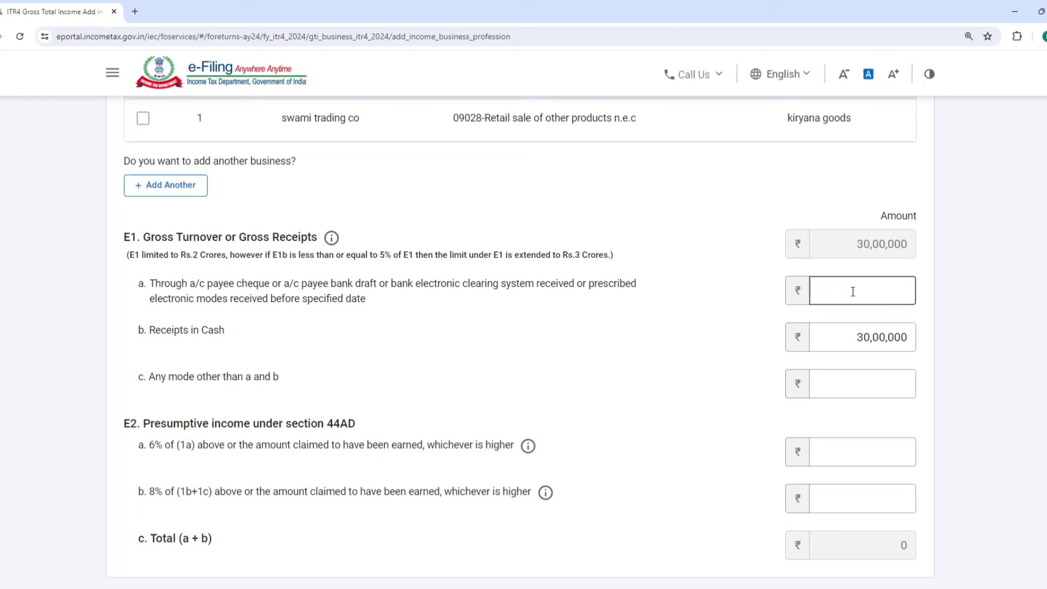
pyautogui.write('5,00,000')
pyautogui.click(764, 293)
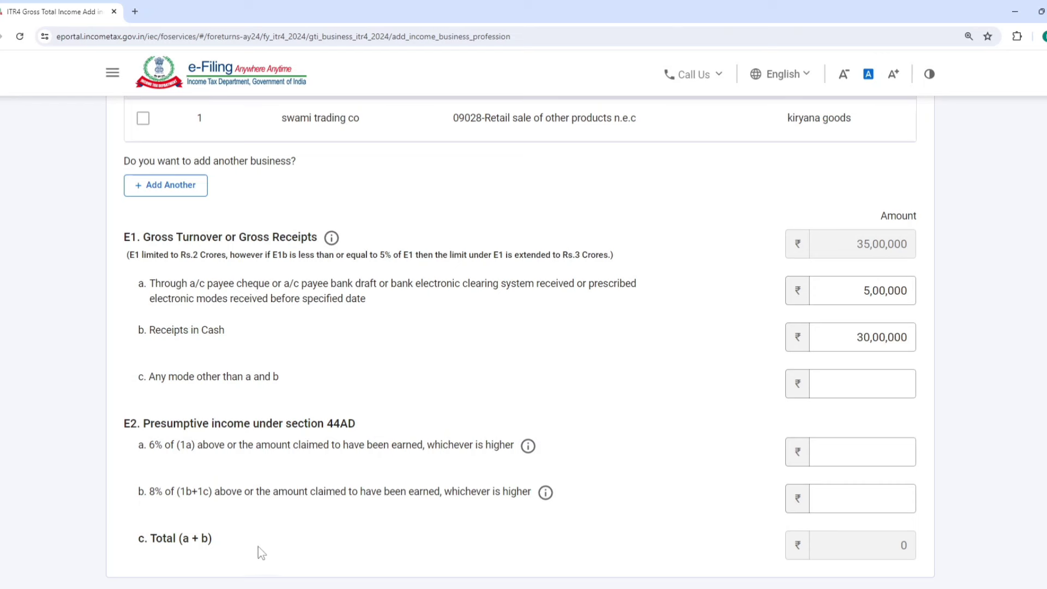
# Step: Try 25,000 as the E2a presumptive income at 6% of the non-cash receipts
pyautogui.moveTo(151, 456); pyautogui.dragTo(210, 452)
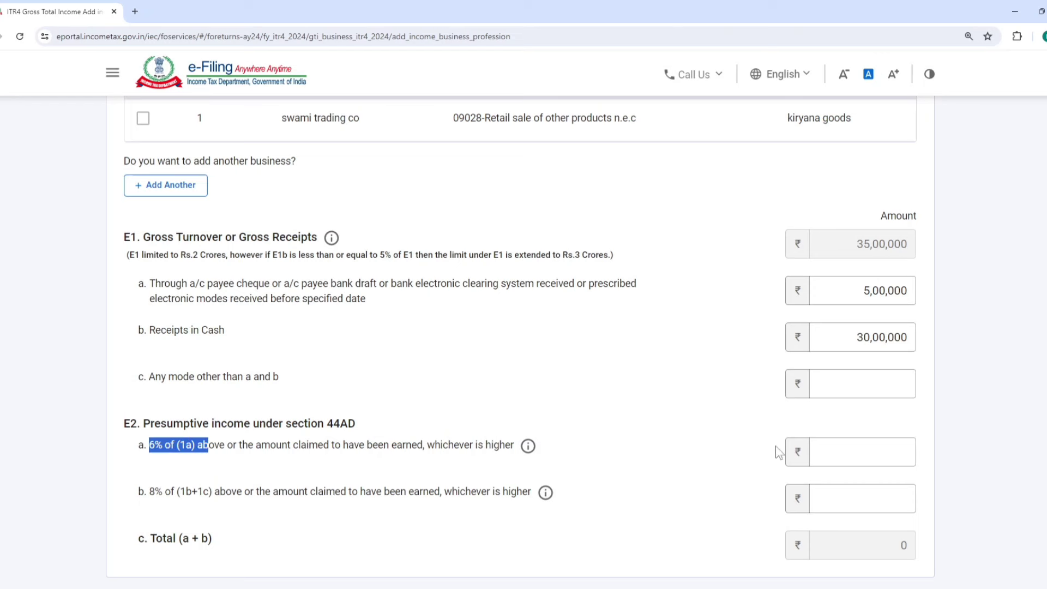
pyautogui.click(829, 451)
pyautogui.write('25,000')
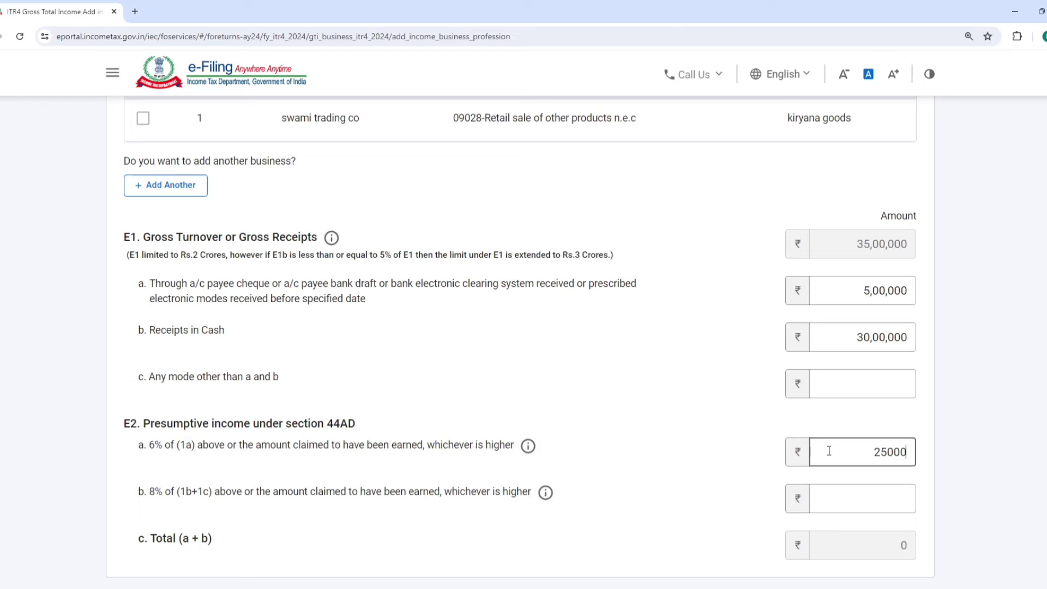
pyautogui.click(711, 423)
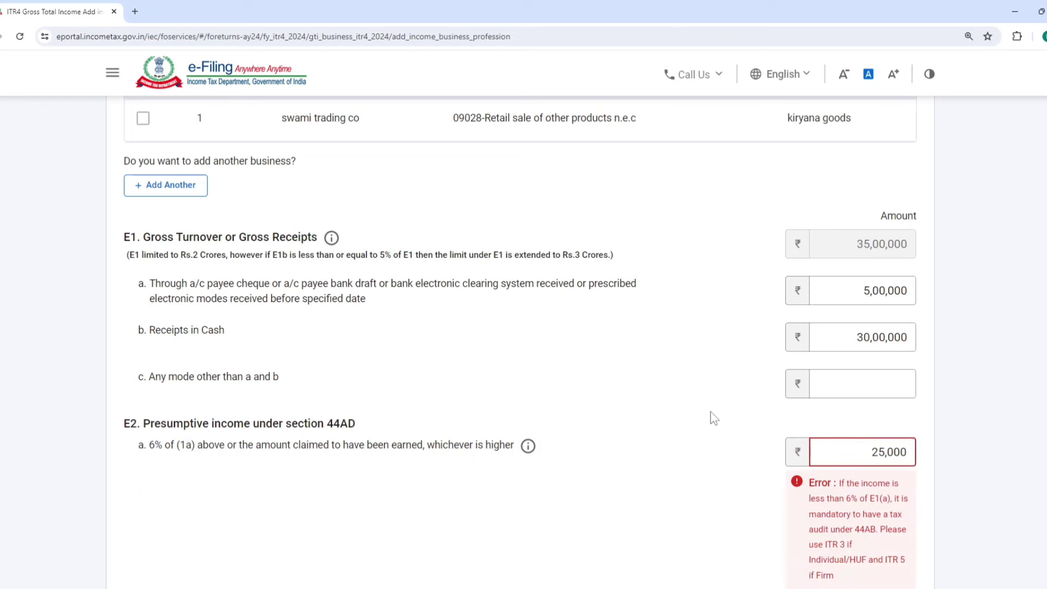
# Step: Set the E2a presumptive income at 6% under section 44AD to 50,000
pyautogui.moveTo(866, 451); pyautogui.dragTo(999, 461)
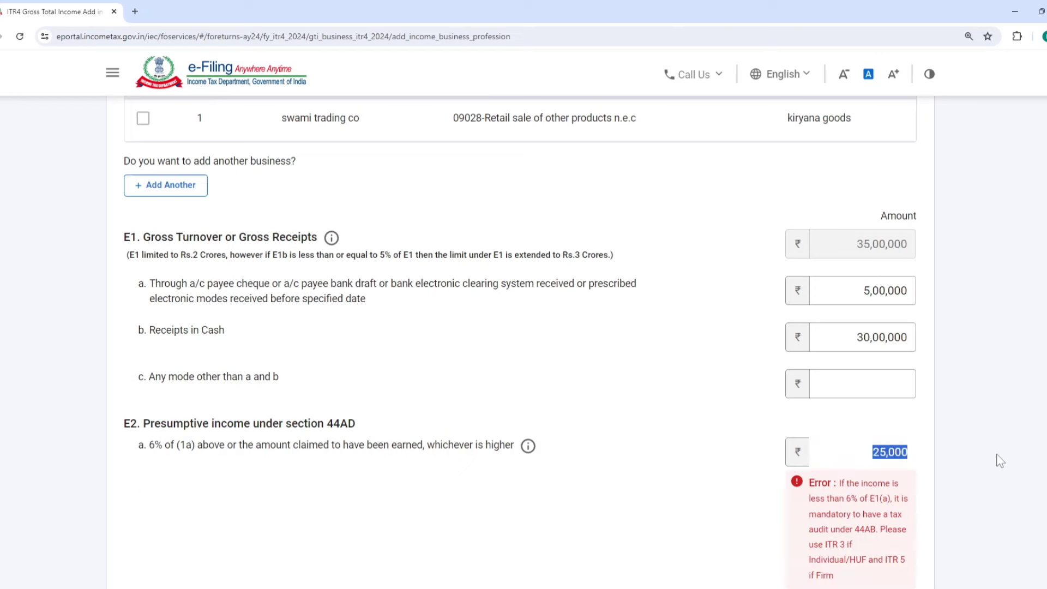
pyautogui.write('50000')
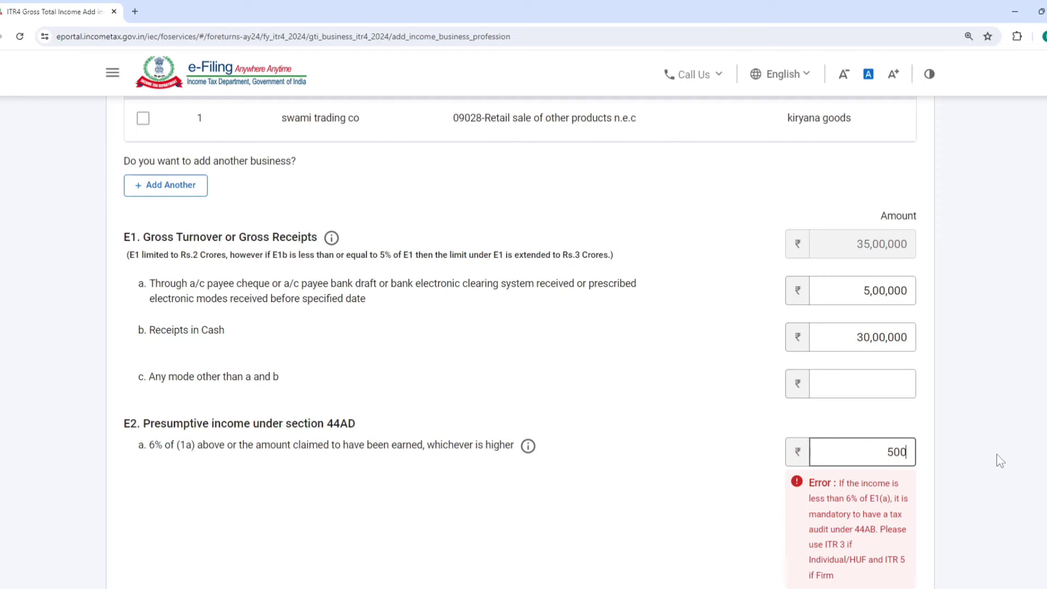
pyautogui.click(747, 427)
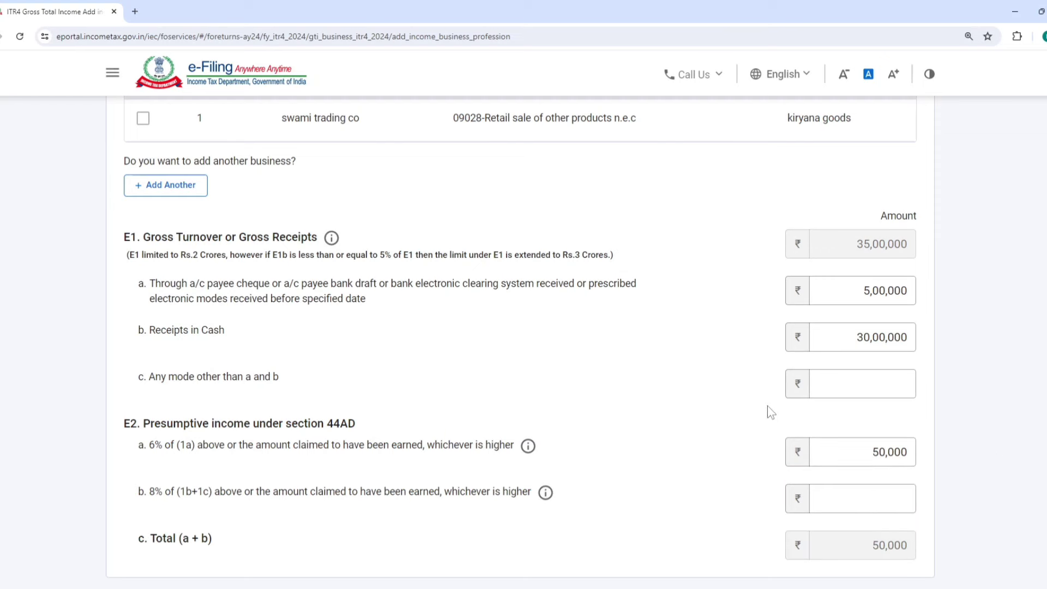
# Step: Try 2,39,000 as the E2b presumptive income at 8% of the cash receipts
pyautogui.click(857, 338)
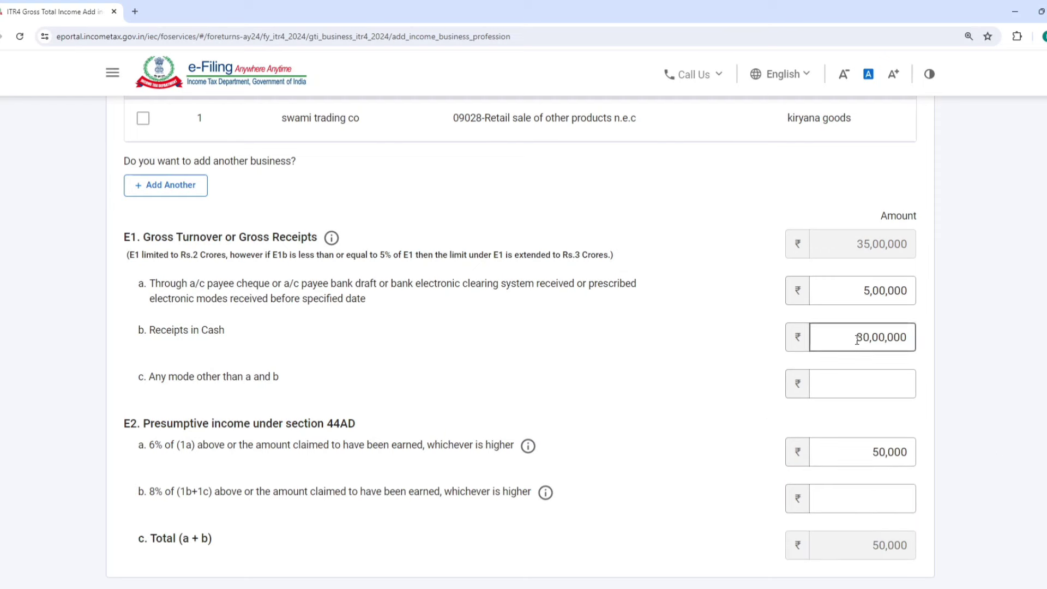
pyautogui.click(880, 503)
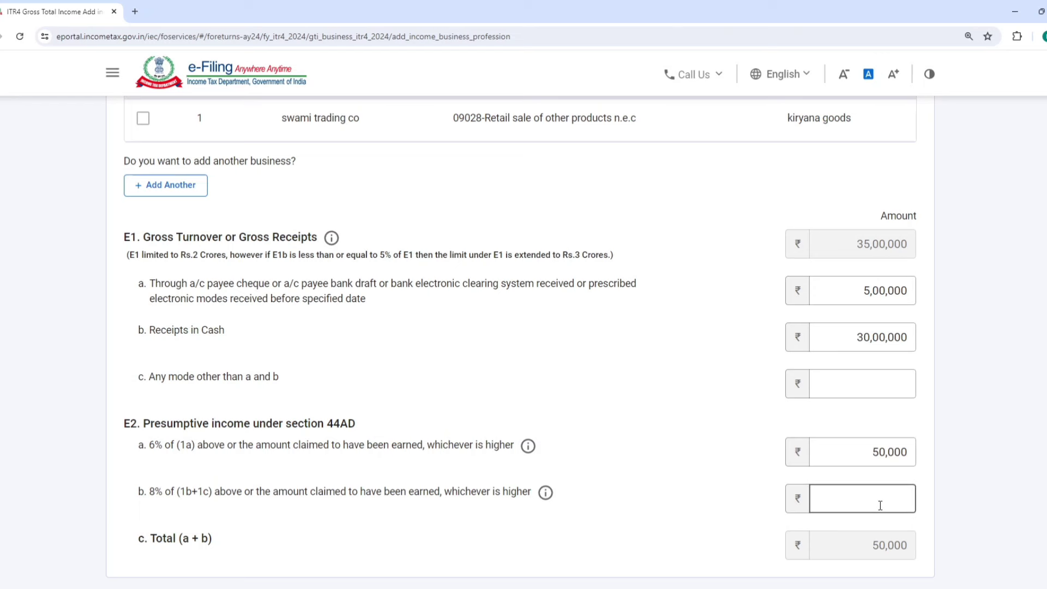
pyautogui.write('239000')
pyautogui.click(683, 450)
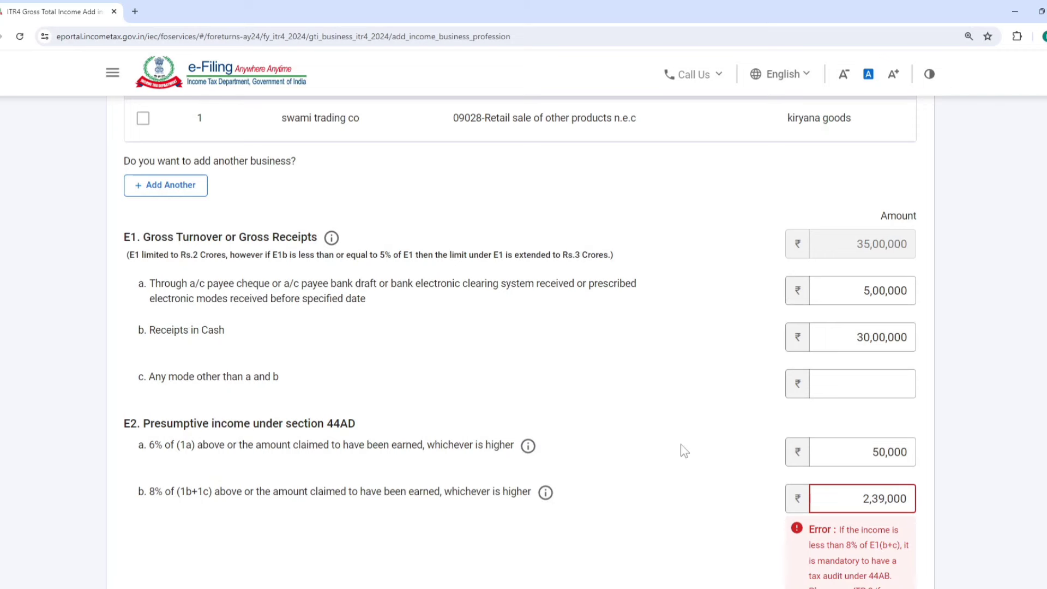
# Step: Set the E2b presumptive income at 8% to 6,25,000 and add the business income details to the return
pyautogui.moveTo(861, 500); pyautogui.dragTo(1008, 506)
pyautogui.write('6250000')
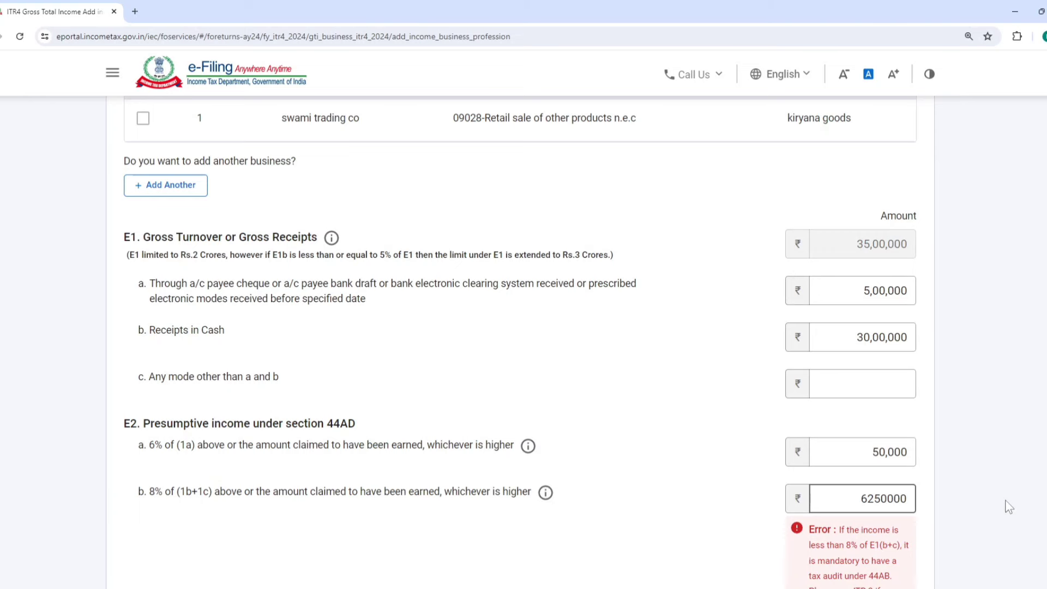
pyautogui.press('BackSpace')
pyautogui.click(605, 436)
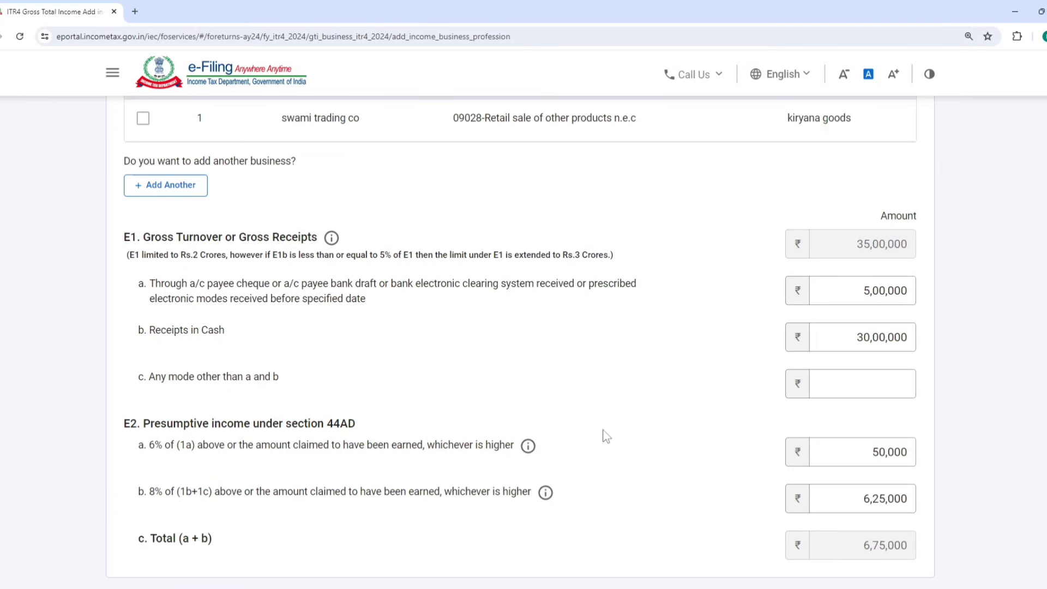
pyautogui.scroll(-2, 655, 415)
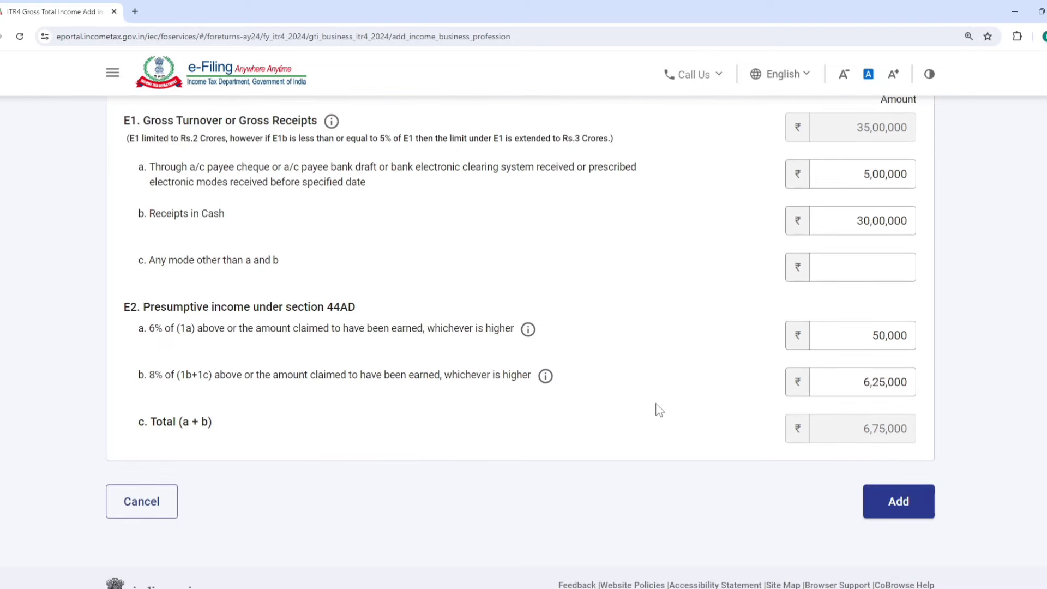
pyautogui.click(897, 501)
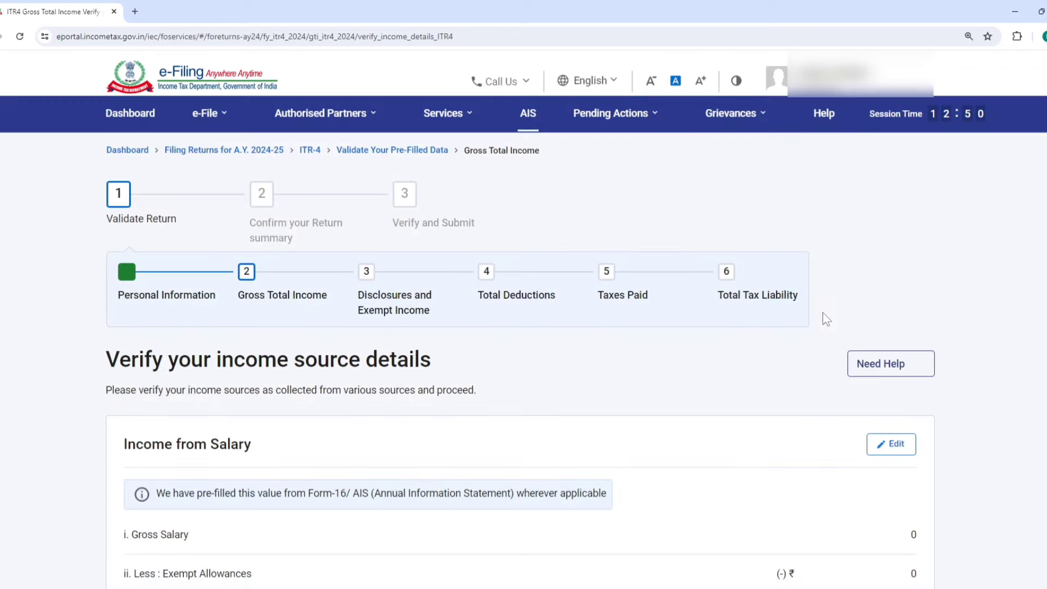
# Step: Open the questions for adding income from other sources and set the savings bank account interest to 1,000
pyautogui.scroll(-5, 826, 319)
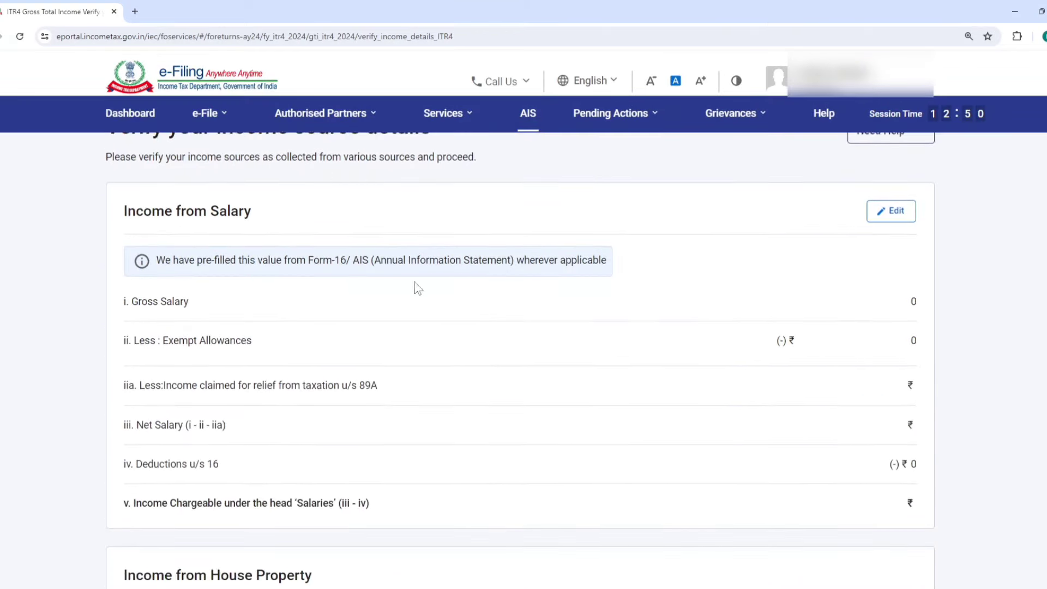
pyautogui.scroll(-6, 371, 272)
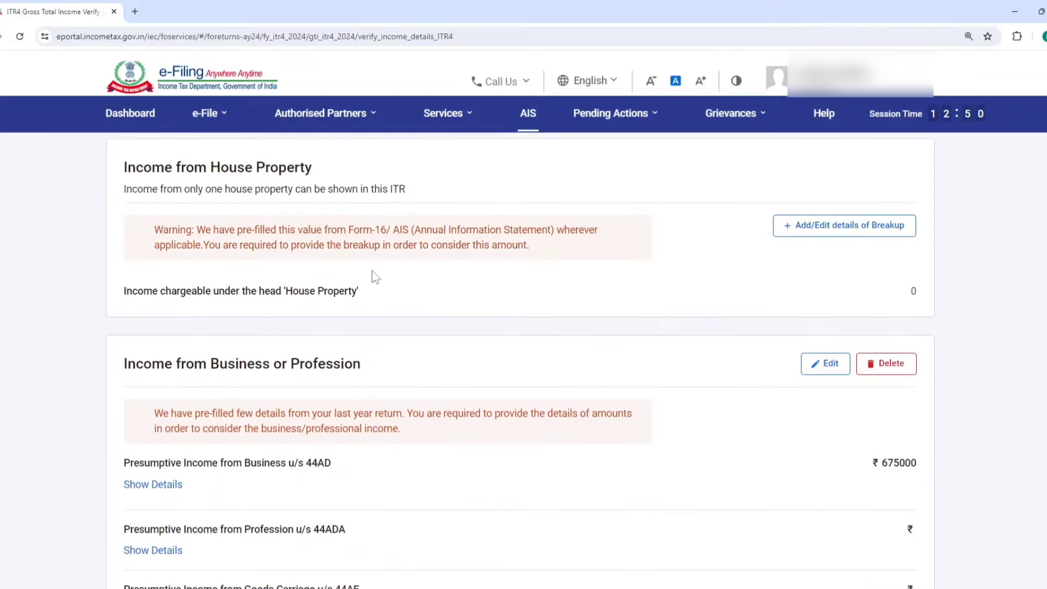
pyautogui.scroll(-8, 391, 267)
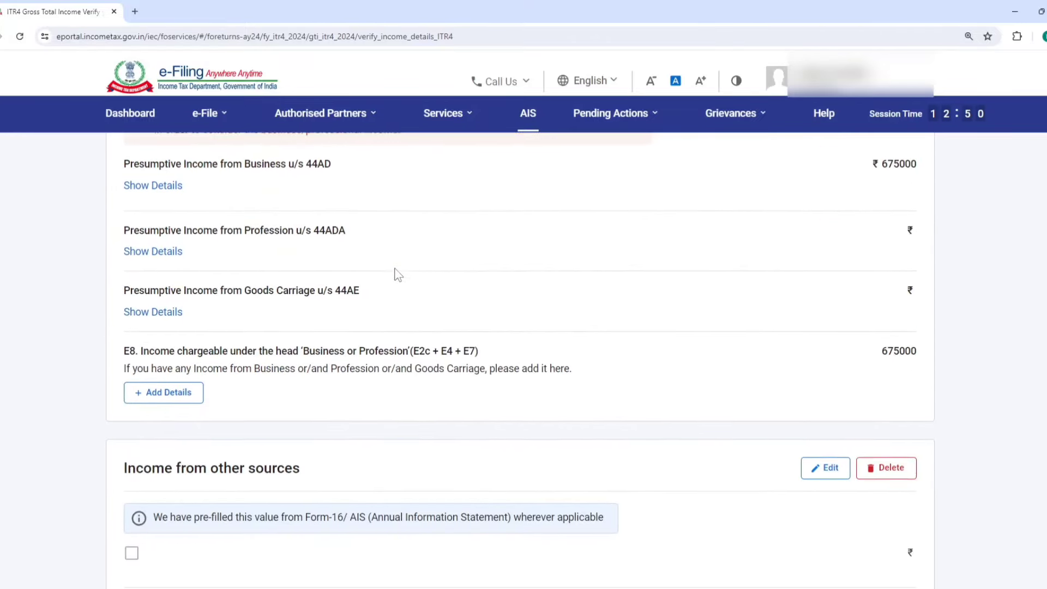
pyautogui.scroll(-2, 255, 322)
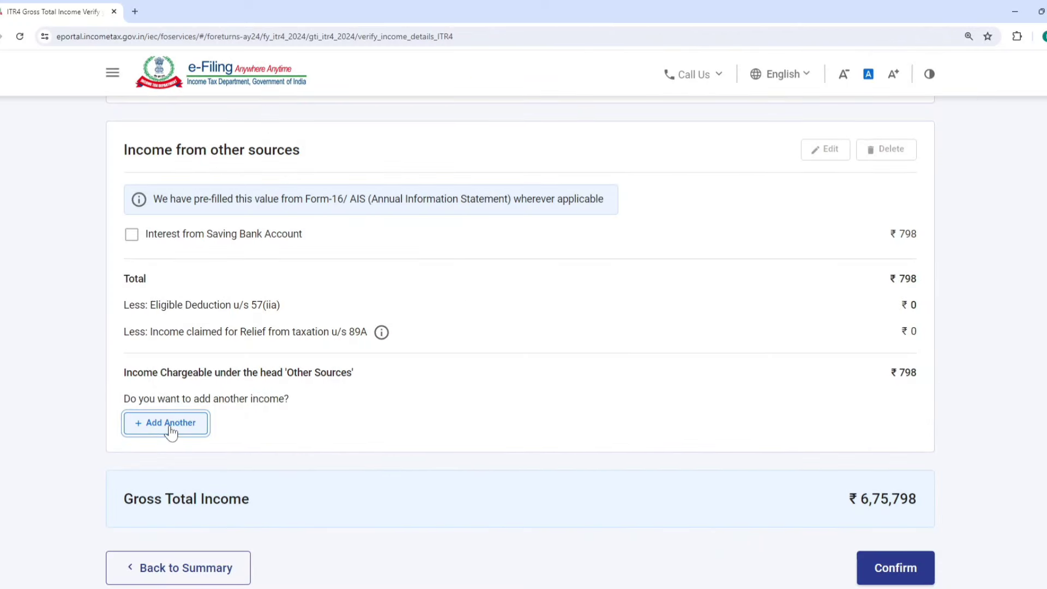
pyautogui.click(164, 422)
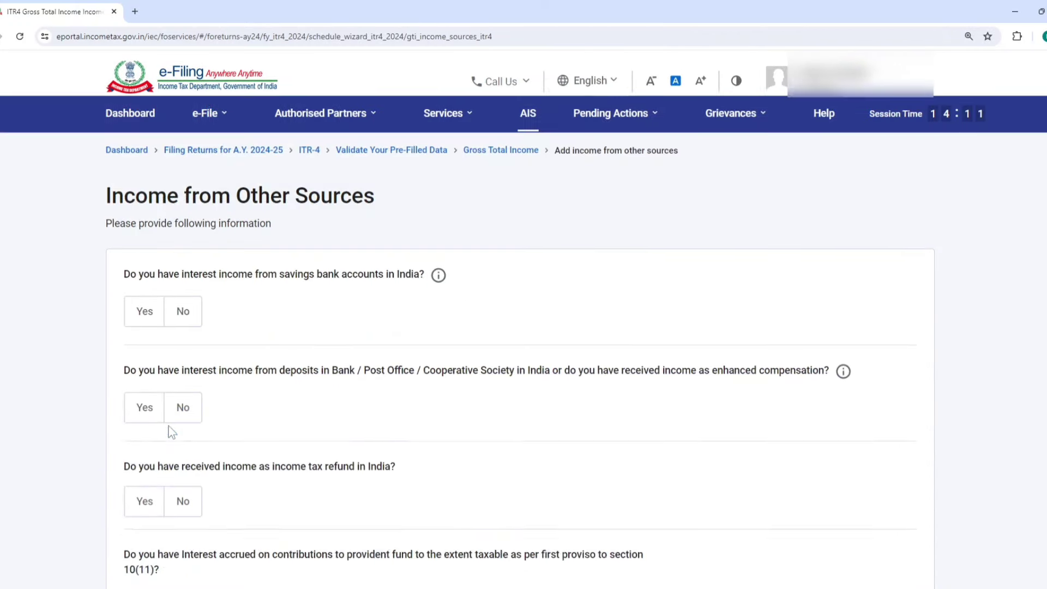
pyautogui.moveTo(205, 371); pyautogui.dragTo(486, 355)
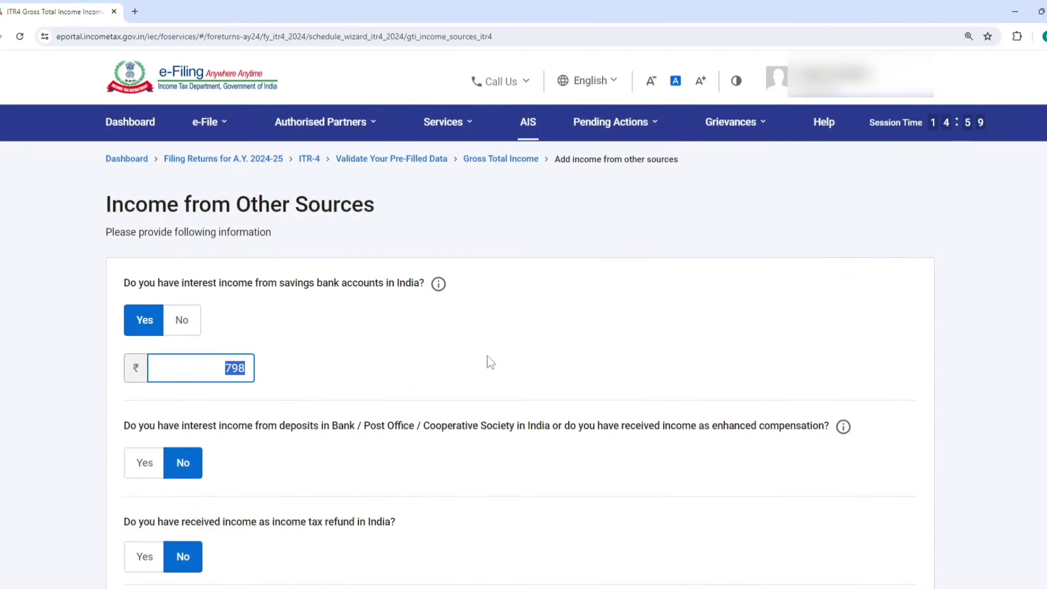
pyautogui.write('1000')
pyautogui.click(486, 355)
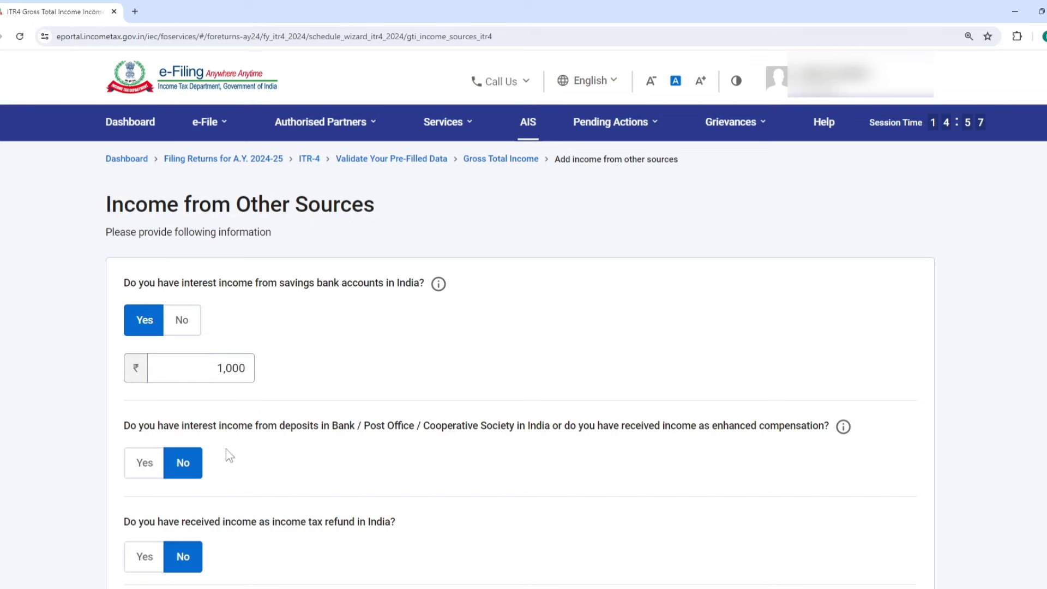
# Step: Answer Yes to interest income from bank, post office or cooperative society deposits and enter 5,000
pyautogui.click(145, 463)
pyautogui.click(205, 511)
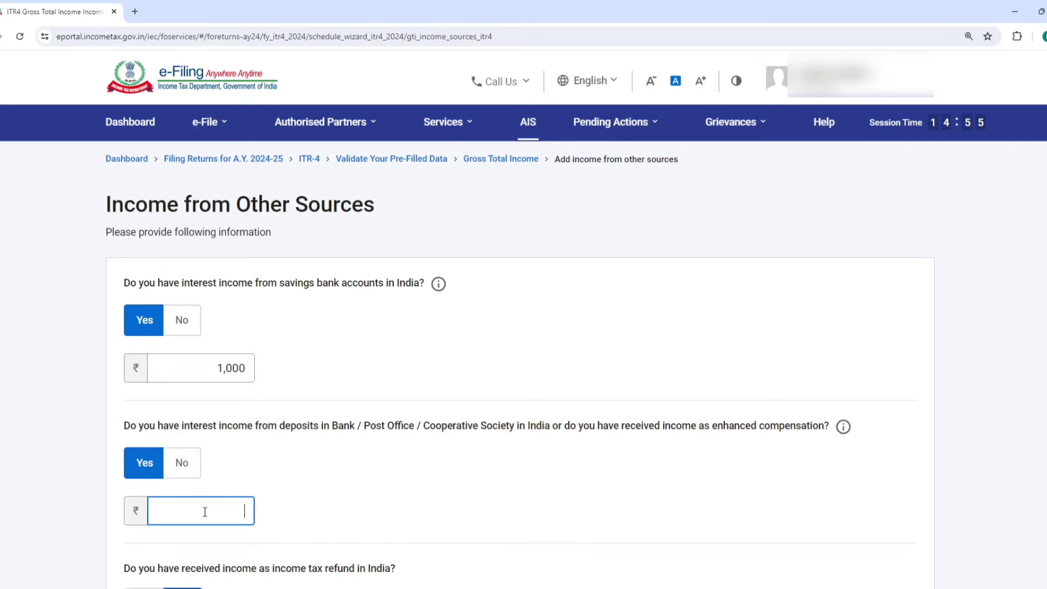
pyautogui.write('5000')
pyautogui.click(480, 319)
# Step: Declare any other income of 15,000 with the description "tution income" and continue to the income source details
pyautogui.scroll(-12, 486, 338)
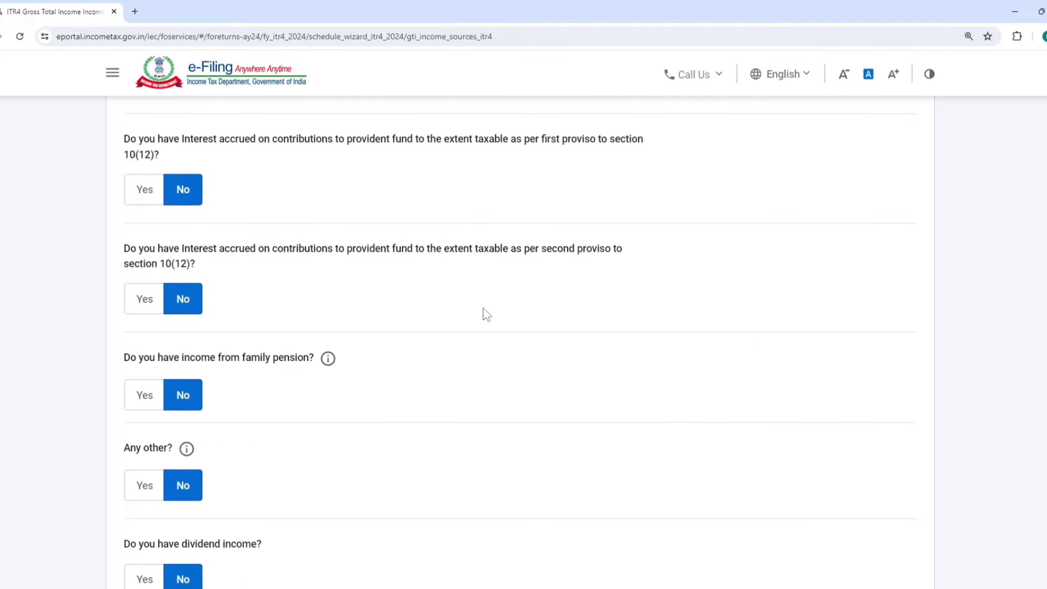
pyautogui.scroll(-4, 486, 315)
pyautogui.click(145, 253)
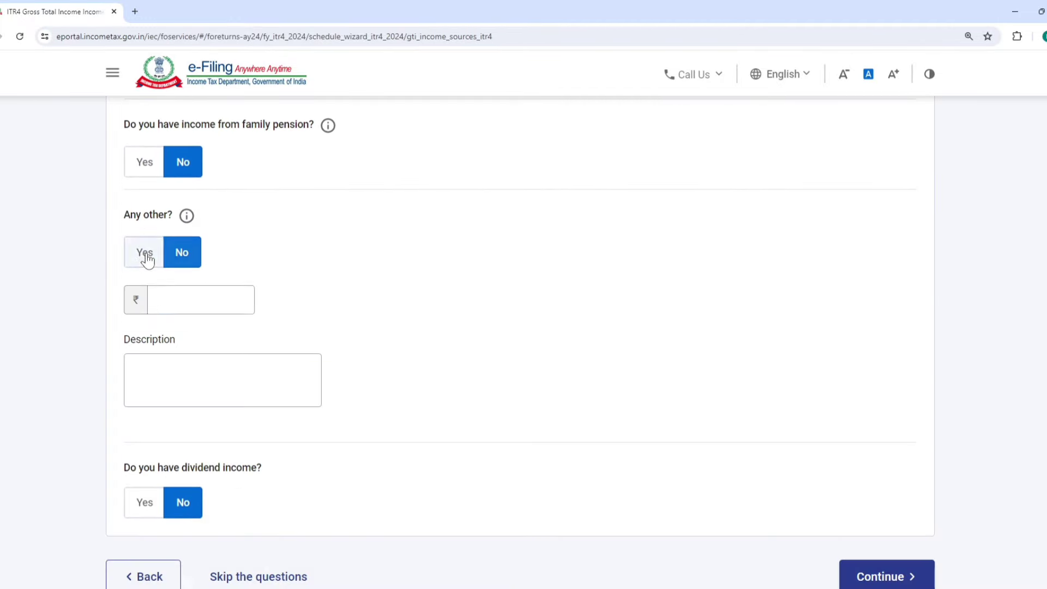
pyautogui.click(218, 299)
pyautogui.write('15')
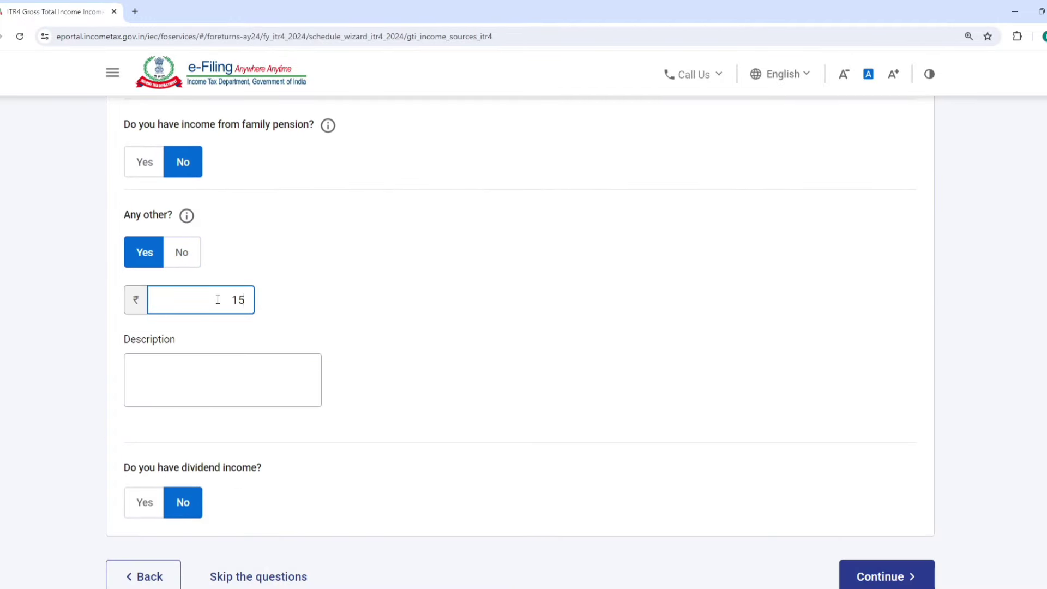
pyautogui.write(',000')
pyautogui.click(186, 391)
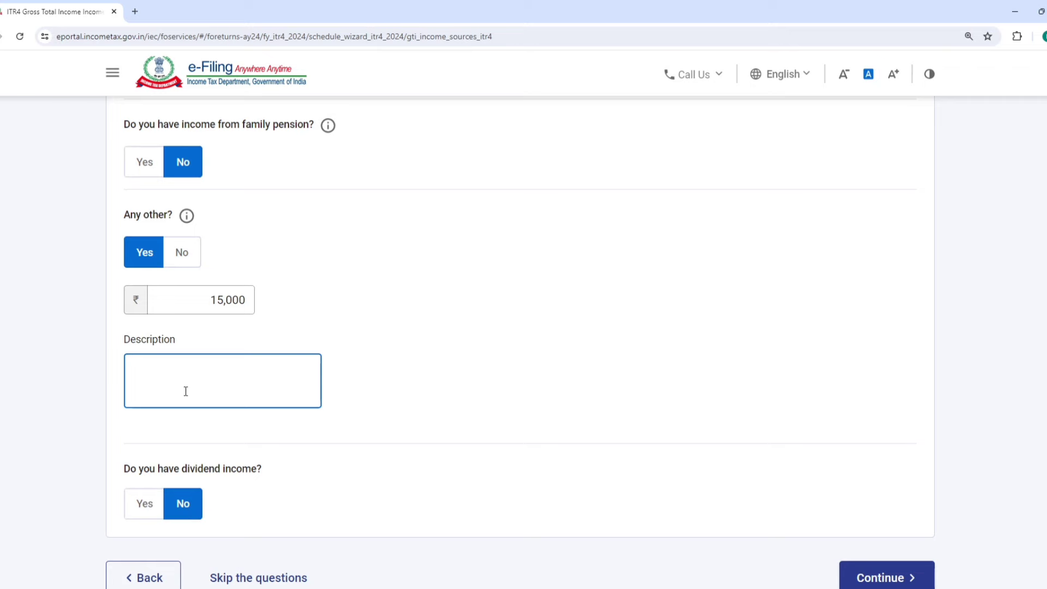
pyautogui.write('tution income')
pyautogui.click(885, 577)
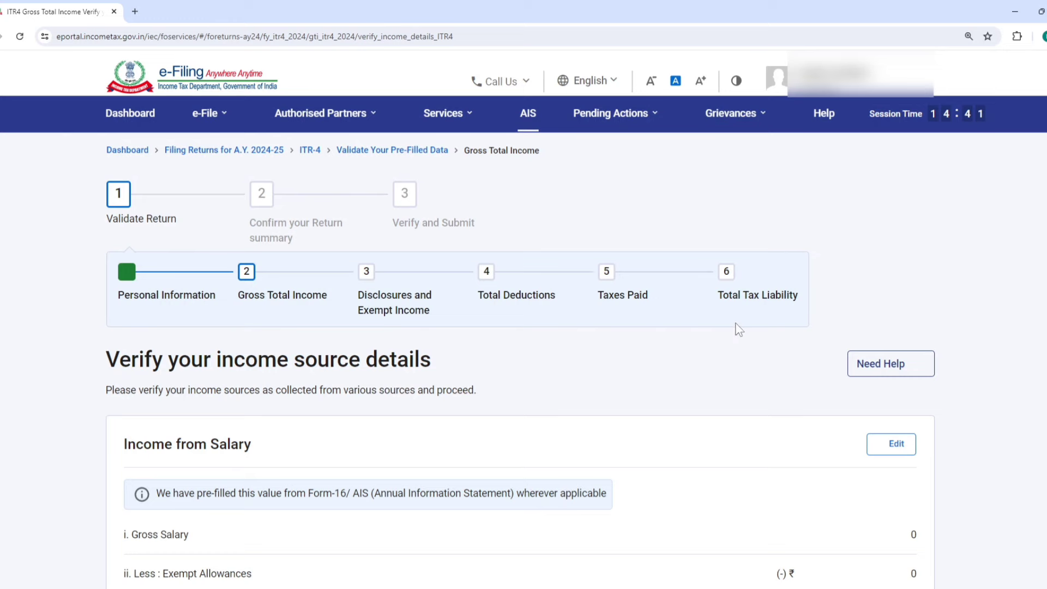
# Step: Confirm the Gross Total Income section of the return
pyautogui.scroll(-20, 739, 329)
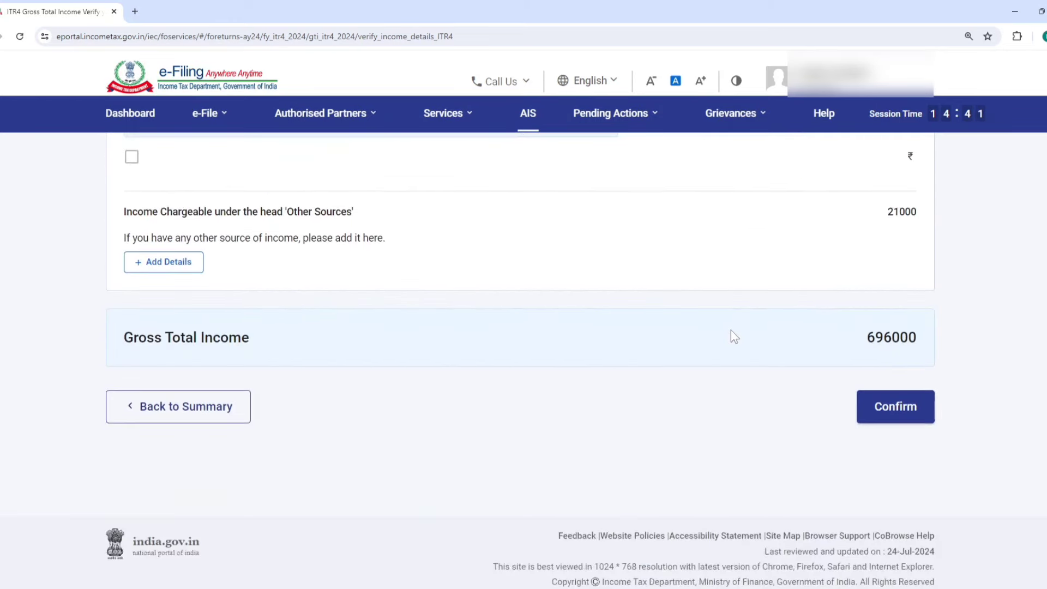
pyautogui.click(897, 406)
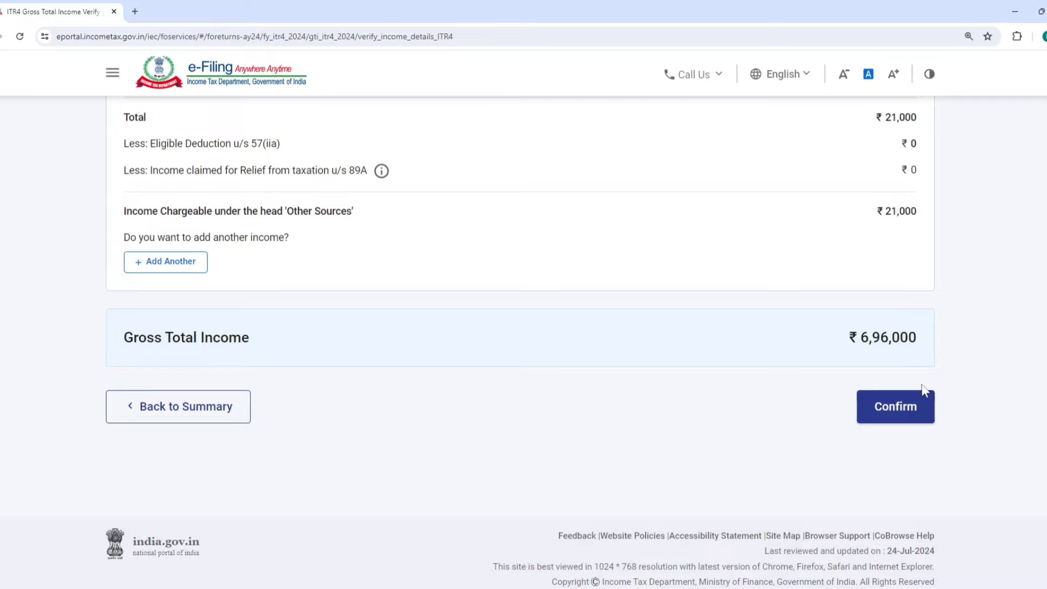
pyautogui.click(900, 408)
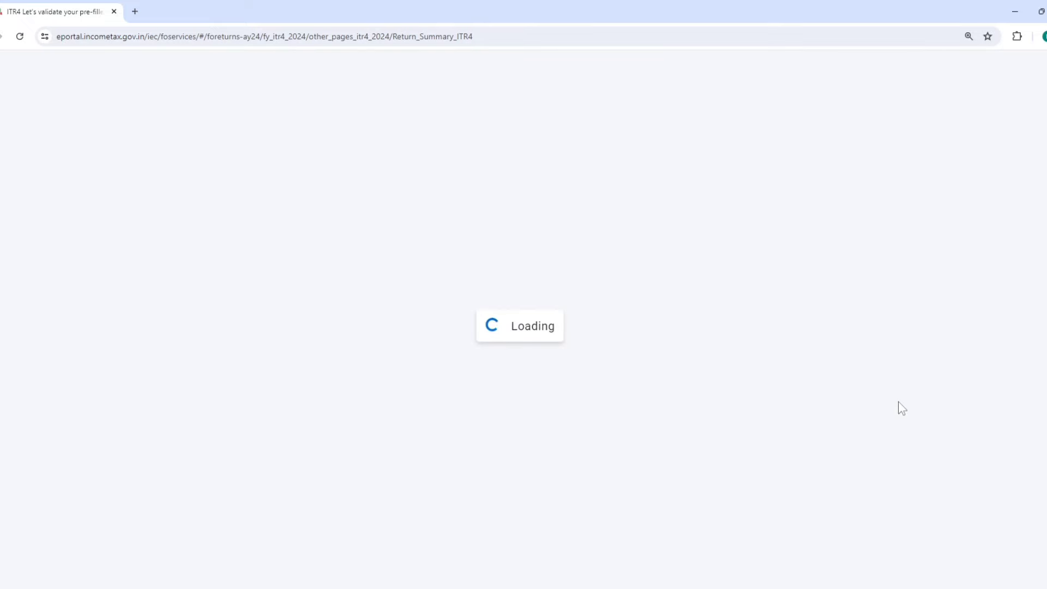
# Step: Open the Disclosures and Exempt Income section and start adding details for Financial Particulars of the business
pyautogui.scroll(-5, 696, 338)
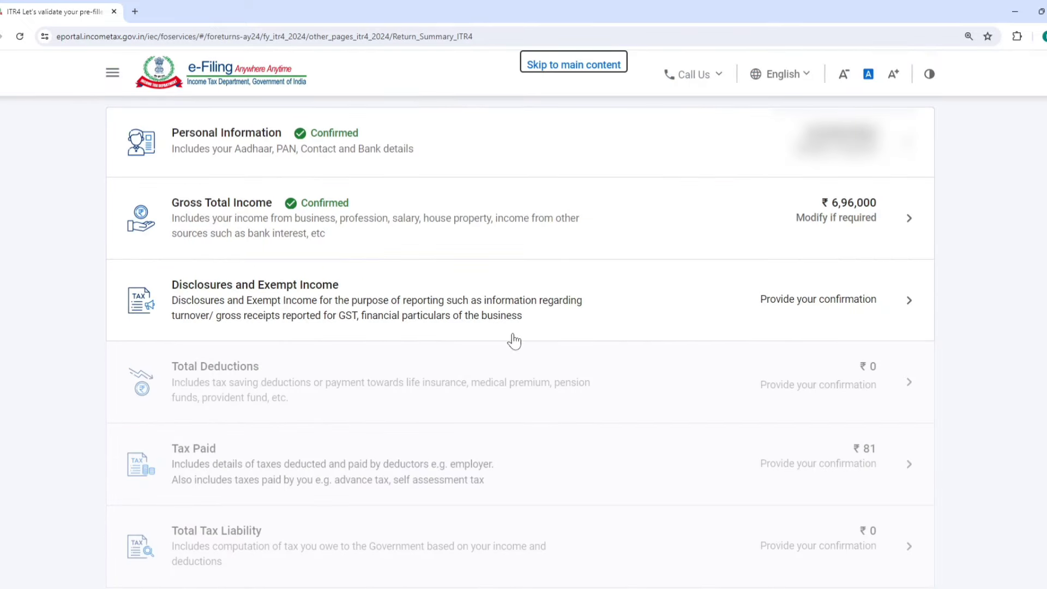
pyautogui.click(313, 295)
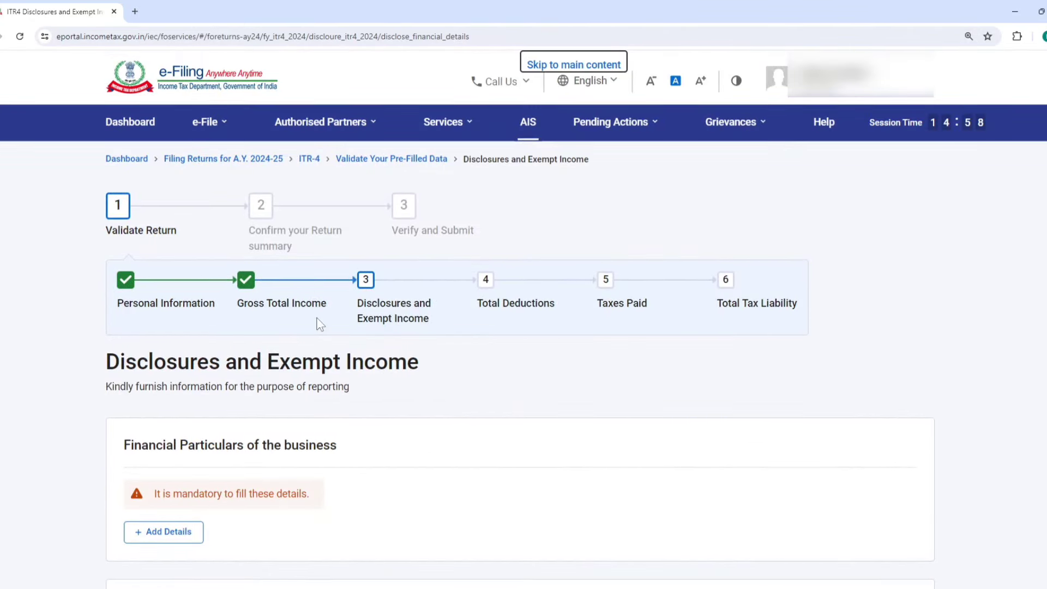
pyautogui.scroll(-3, 320, 326)
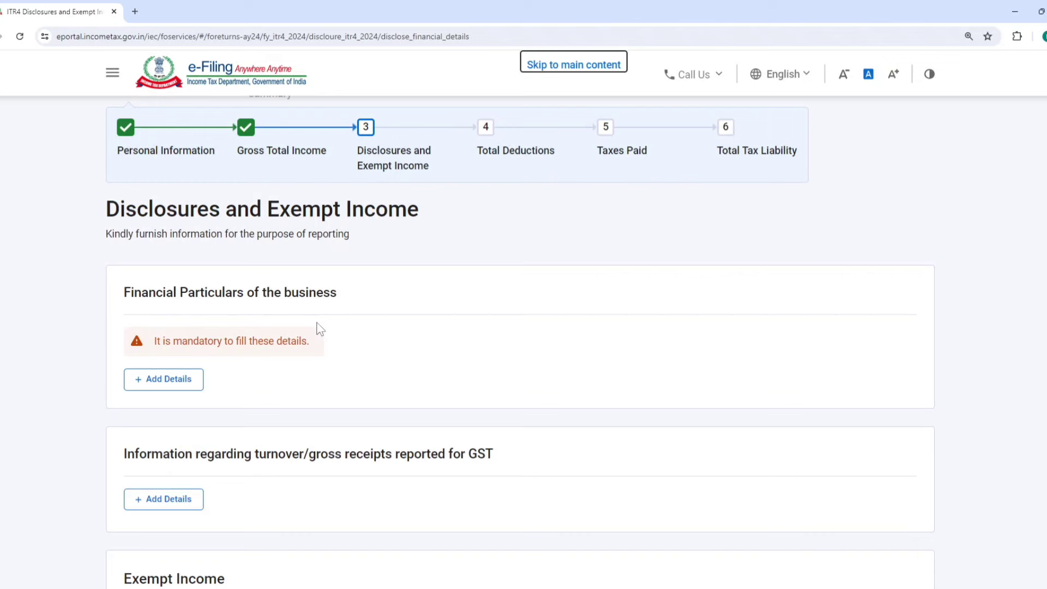
pyautogui.click(192, 386)
pyautogui.scroll(-4, 215, 385)
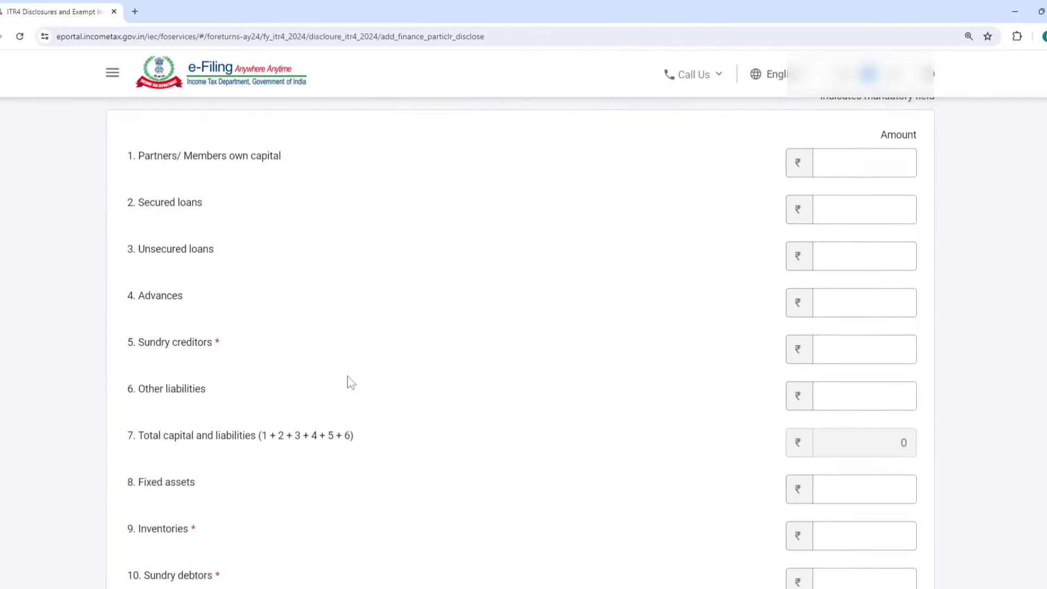
# Step: Enter 25,000 as sundry creditors in the business's financial particulars
pyautogui.click(869, 295)
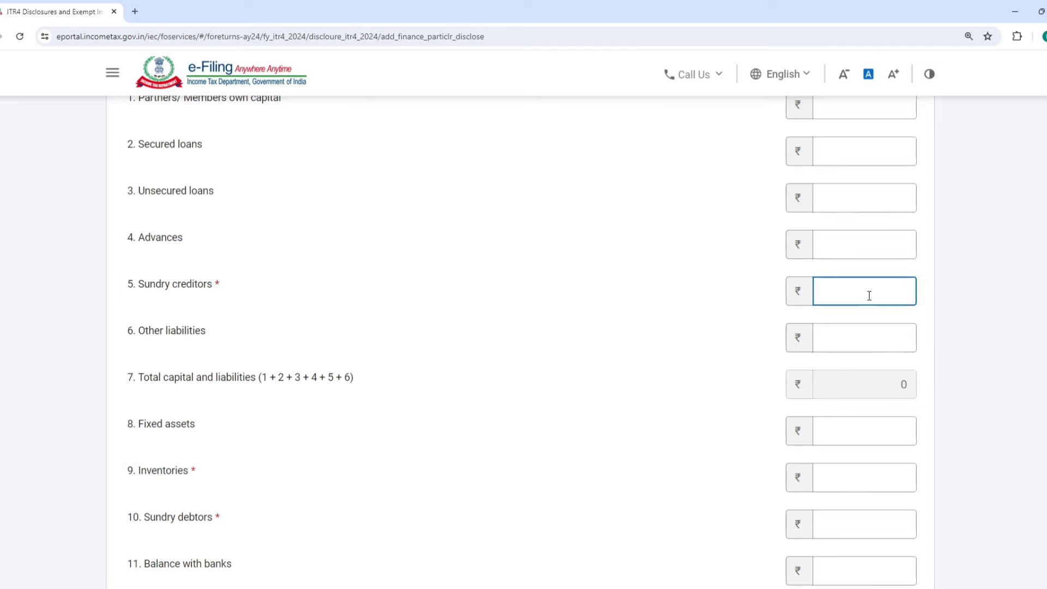
pyautogui.write('25000')
pyautogui.click(682, 285)
pyautogui.scroll(-2, 675, 290)
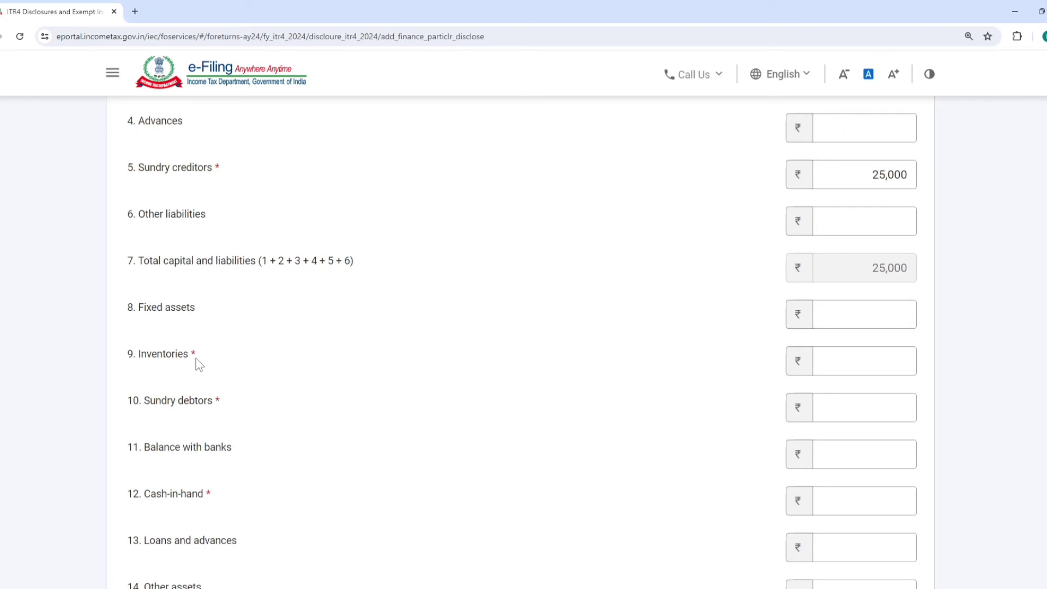
# Step: Enter 2,00,000 as inventories and 3,00,000 as sundry debtors in the business's financial particulars
pyautogui.click(846, 367)
pyautogui.write('2,00,00')
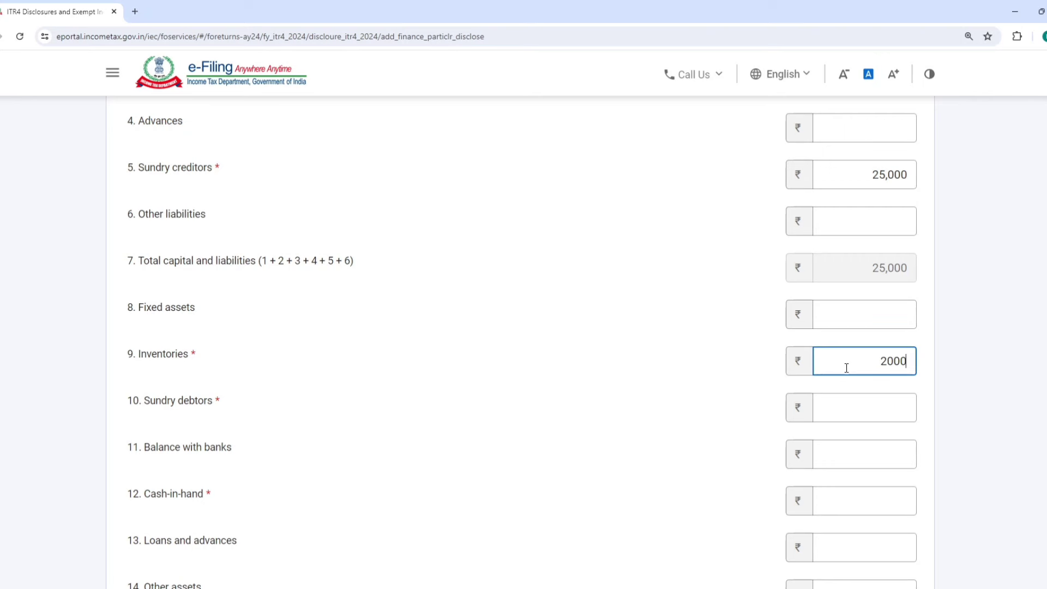
pyautogui.write('00')
pyautogui.click(650, 355)
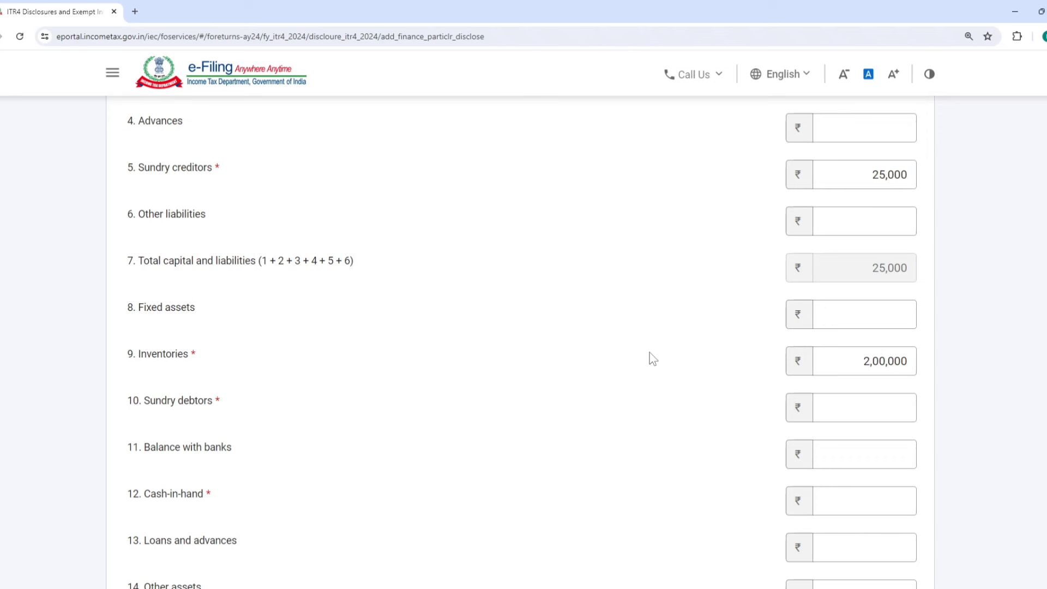
pyautogui.click(900, 408)
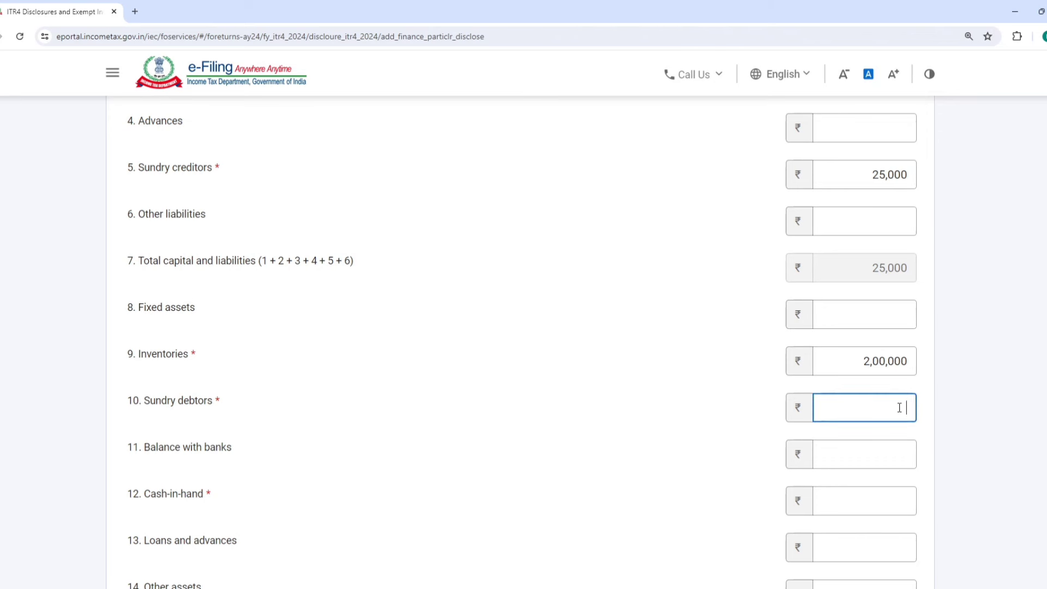
pyautogui.write('3,00,00')
pyautogui.write('0')
pyautogui.click(615, 374)
# Step: Enter 25,000 as cash-in-hand and 35,000 as balance with banks
pyautogui.scroll(-3, 615, 374)
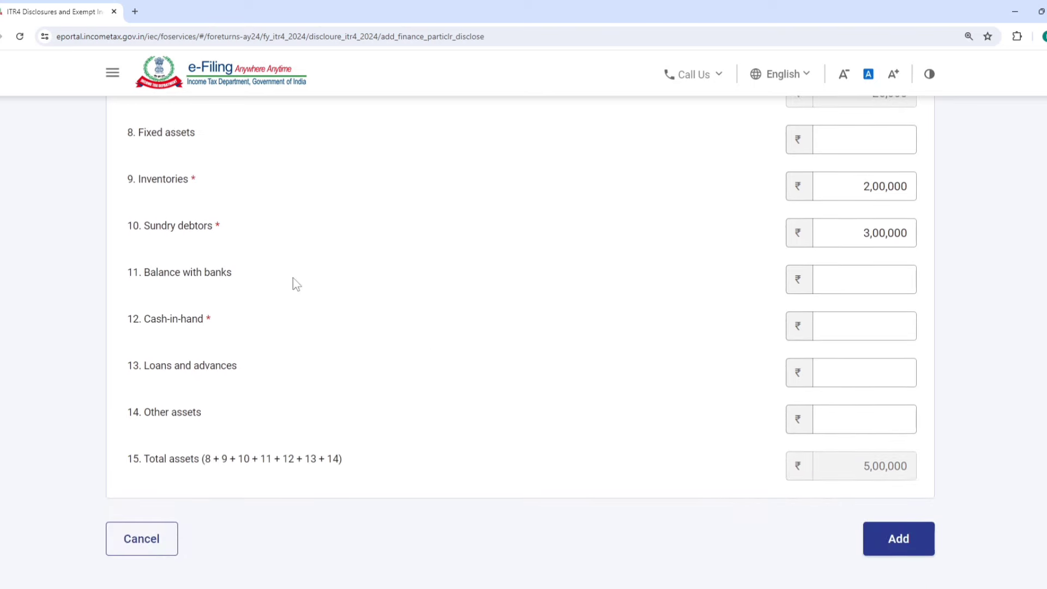
pyautogui.click(841, 324)
pyautogui.write('250000')
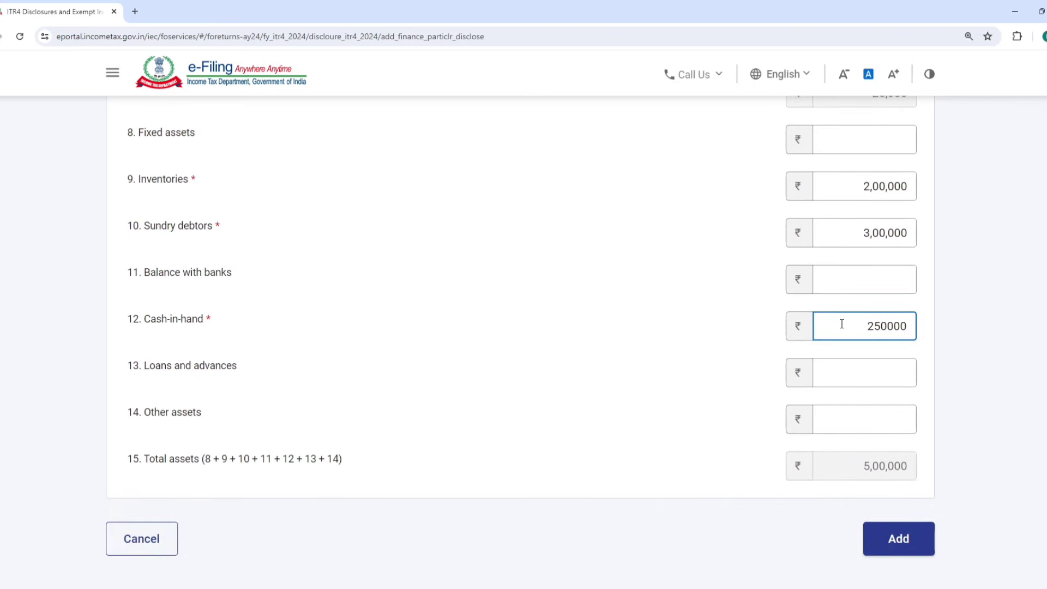
pyautogui.press('BackSpace')
pyautogui.click(657, 321)
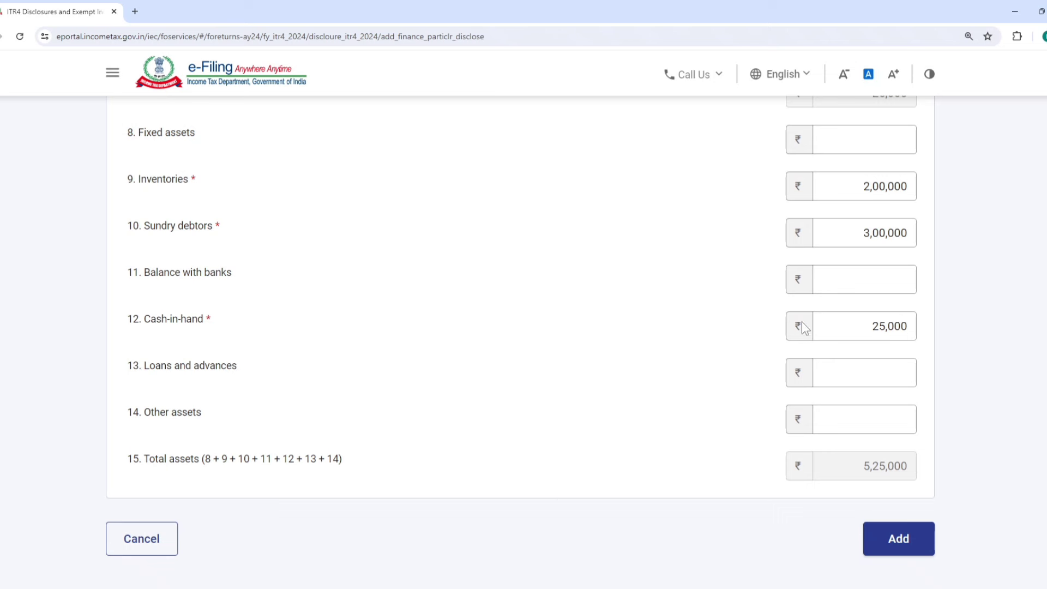
pyautogui.click(846, 279)
pyautogui.write('35000')
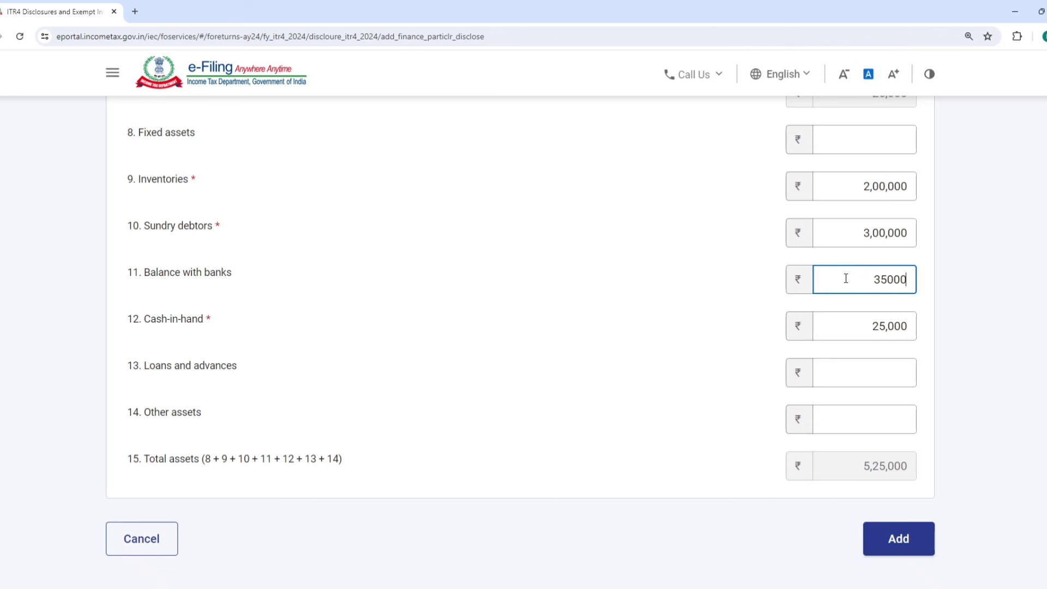
pyautogui.click(694, 252)
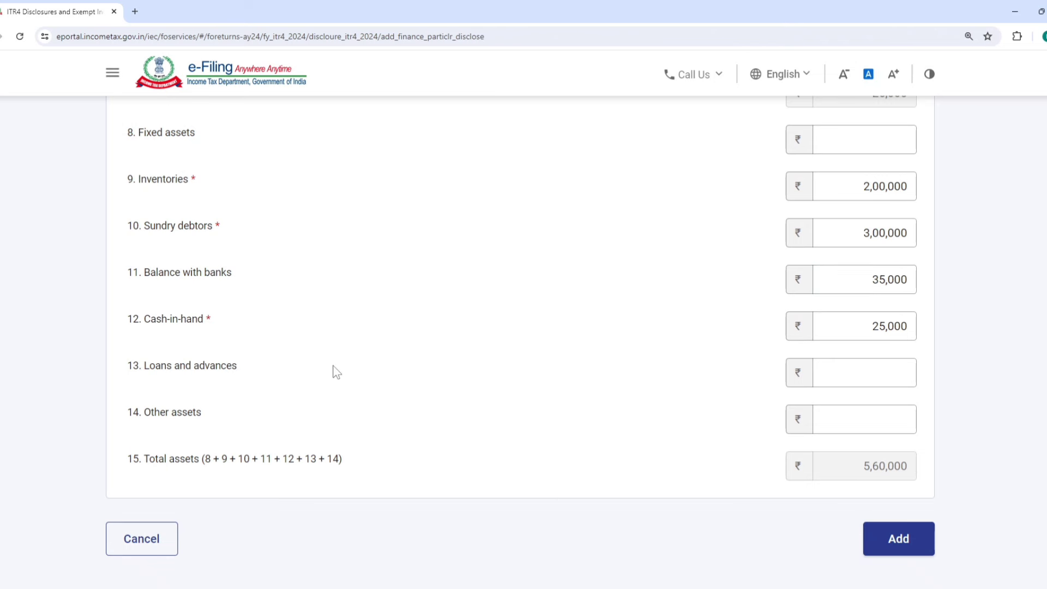
# Step: Enter 35,000 as fixed assets in the business's financial particulars
pyautogui.scroll(1, 335, 327)
pyautogui.click(822, 191)
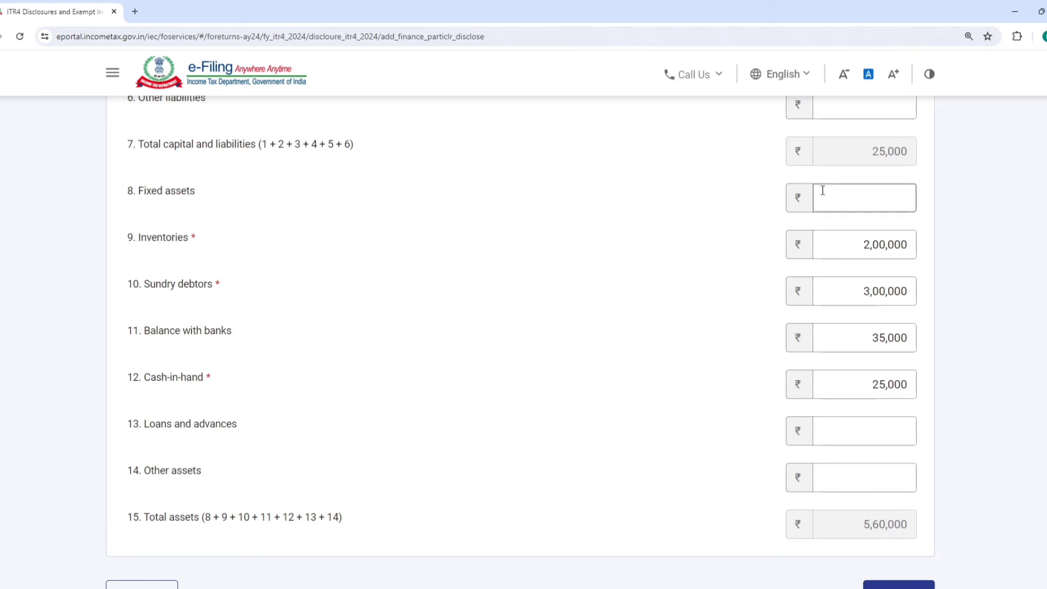
pyautogui.click(869, 195)
pyautogui.write('35,00')
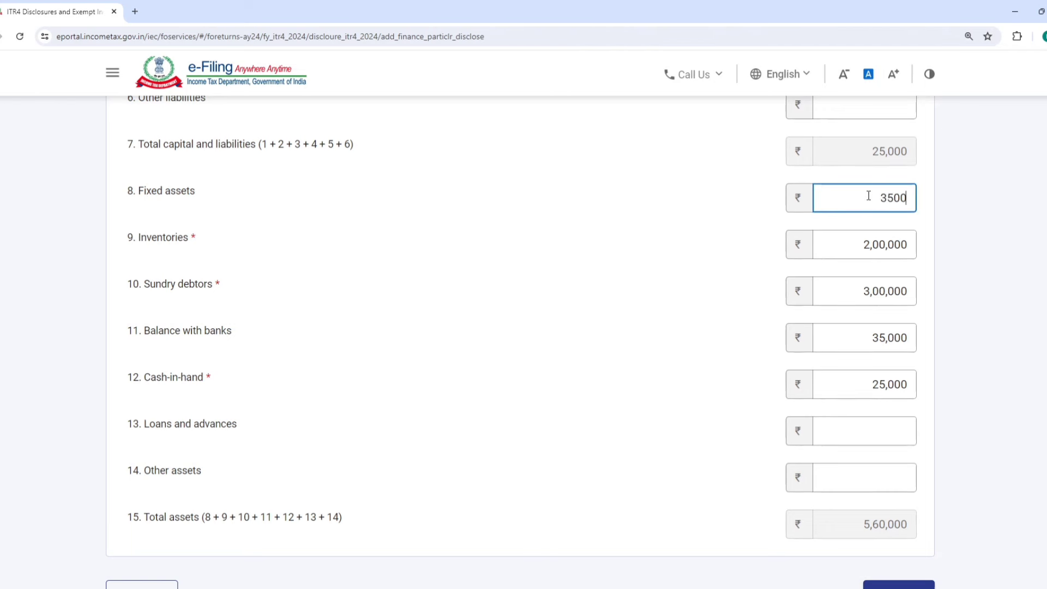
pyautogui.write('0')
pyautogui.click(679, 255)
# Step: Enter 5,95,000 as the partners/members own capital
pyautogui.scroll(-3, 679, 255)
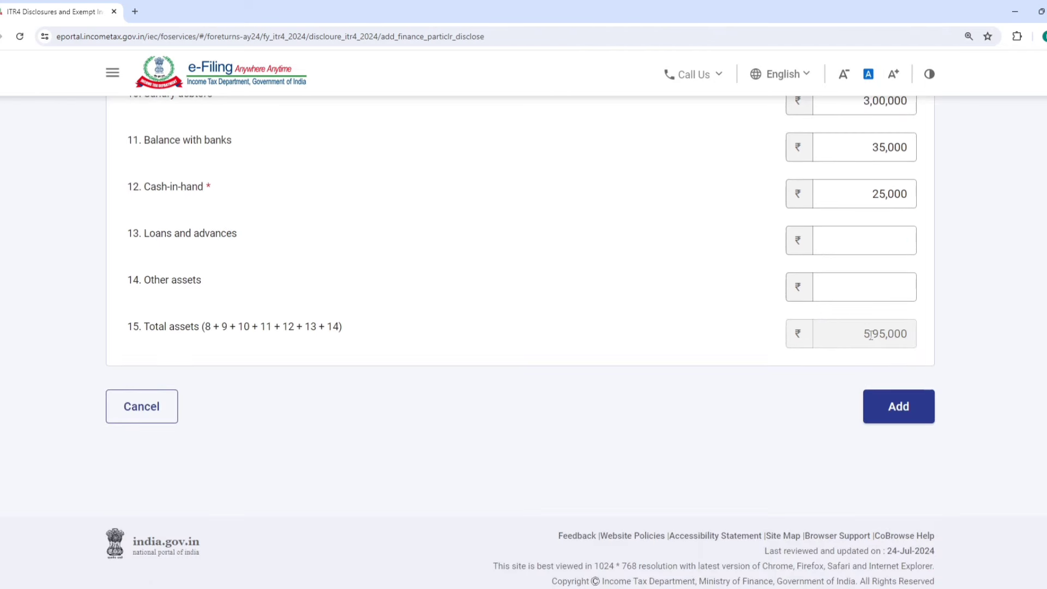
pyautogui.scroll(10, 855, 345)
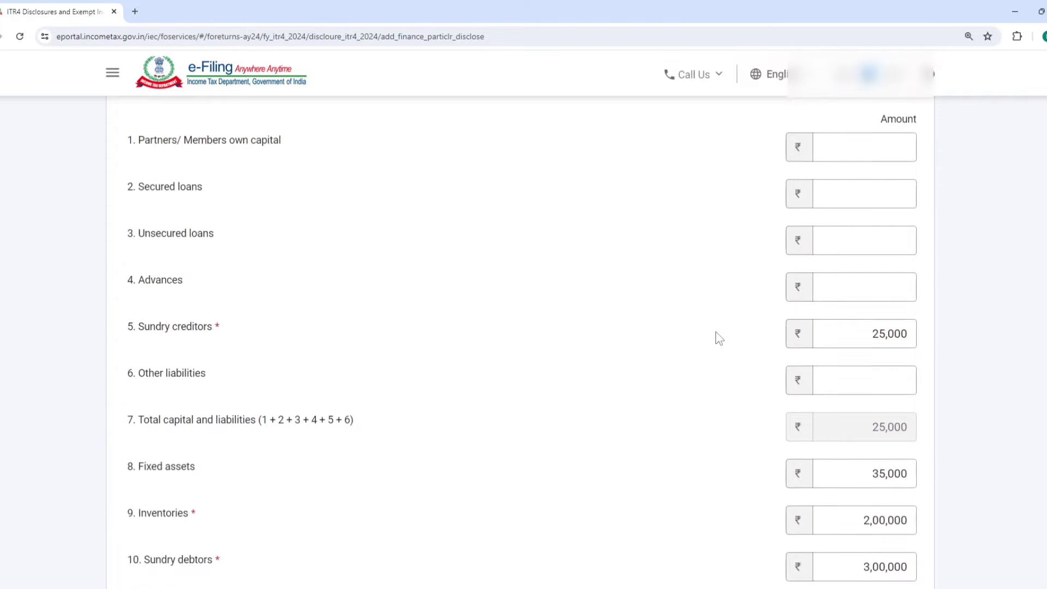
pyautogui.click(838, 327)
pyautogui.write('5,9')
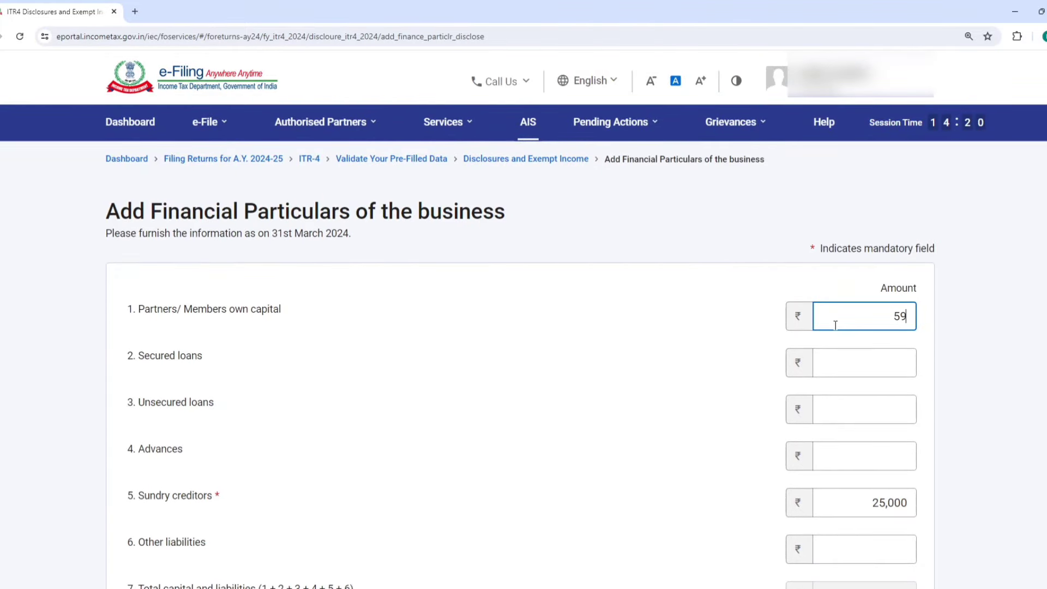
pyautogui.write('5,000')
pyautogui.click(654, 325)
# Step: Enter 25,000 as other assets to balance total assets with total capital and liabilities
pyautogui.scroll(-2, 660, 325)
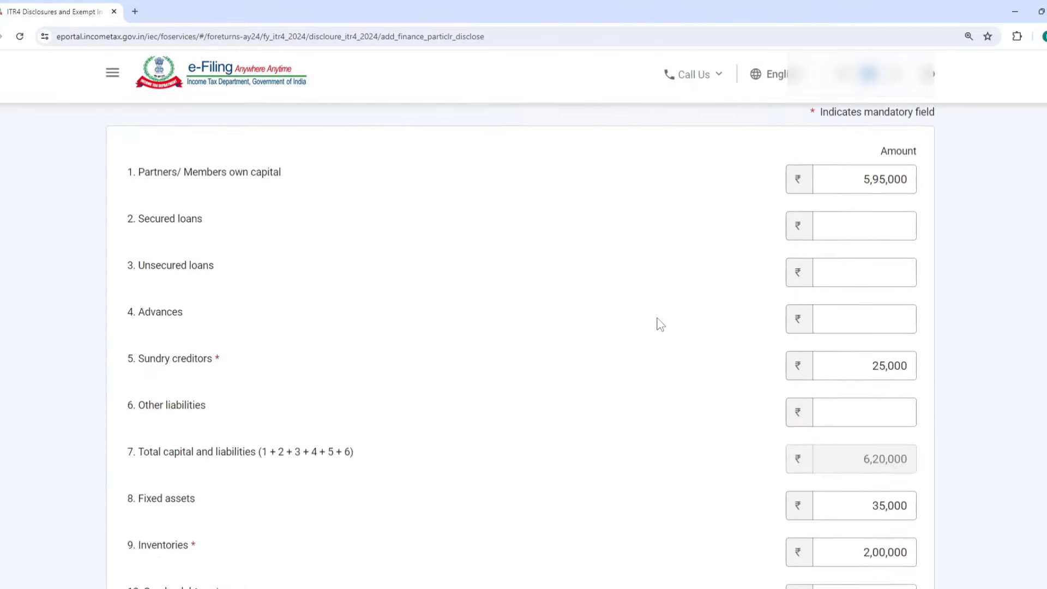
pyautogui.scroll(-5, 661, 324)
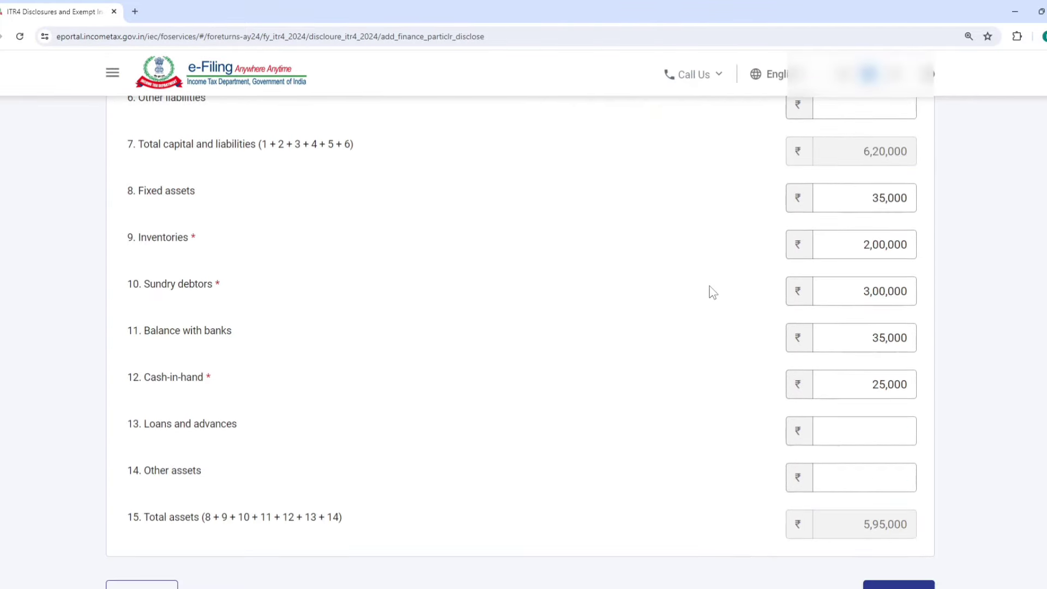
pyautogui.click(851, 475)
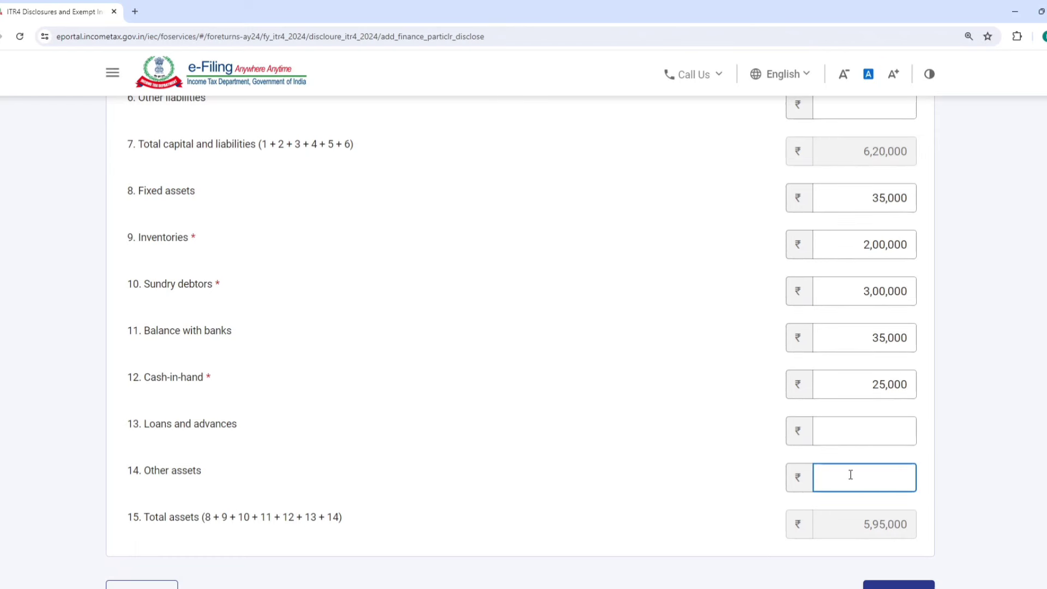
pyautogui.write('25000')
pyautogui.click(539, 452)
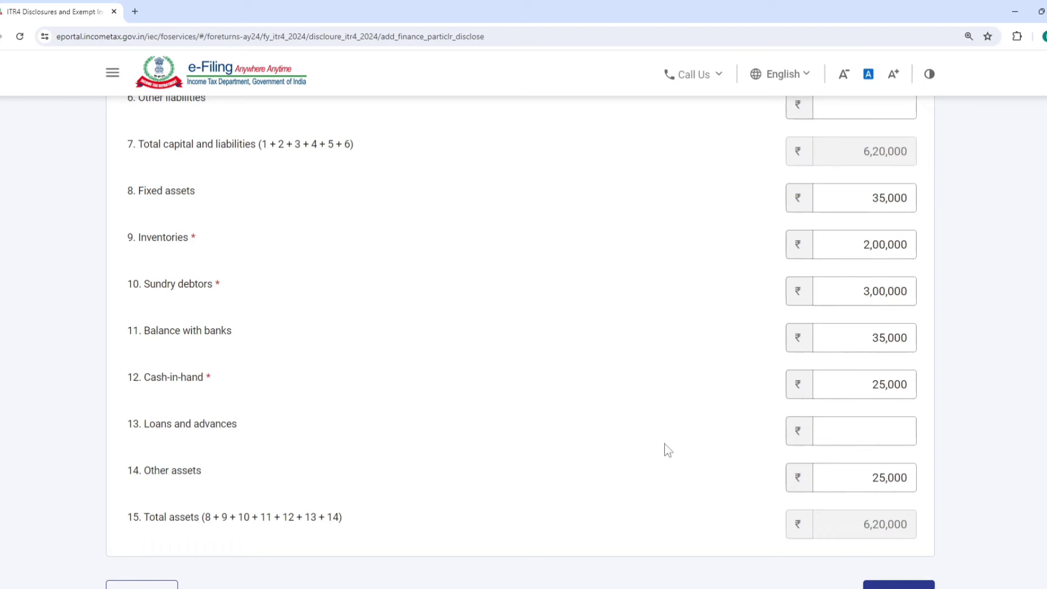
# Step: Compare total assets with total capital and liabilities, and add the financial particulars to the return
pyautogui.moveTo(833, 520); pyautogui.dragTo(912, 523)
pyautogui.scroll(4, 865, 440)
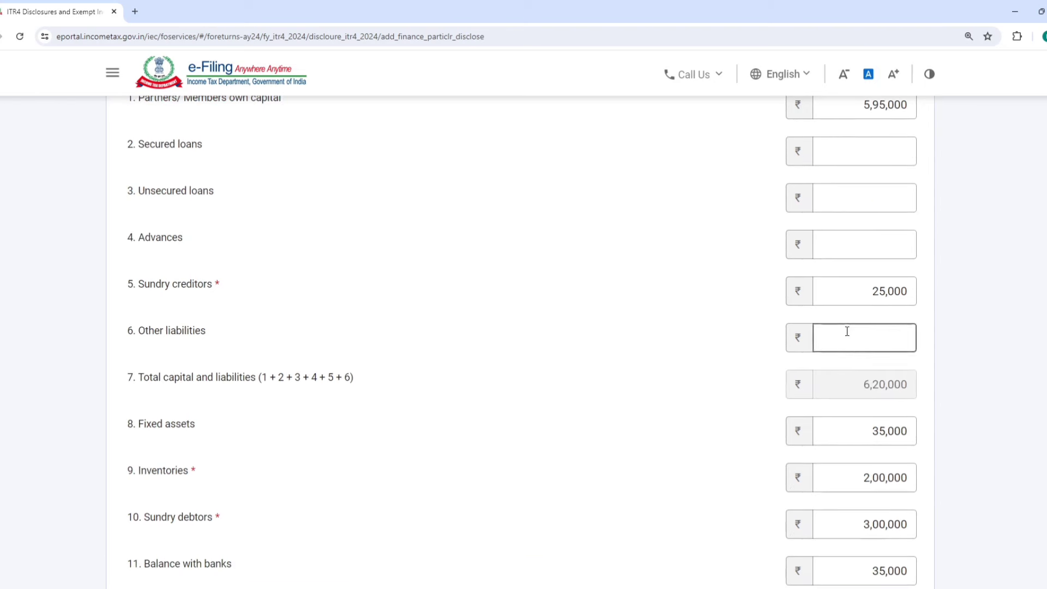
pyautogui.moveTo(857, 385); pyautogui.dragTo(993, 379)
pyautogui.click(685, 348)
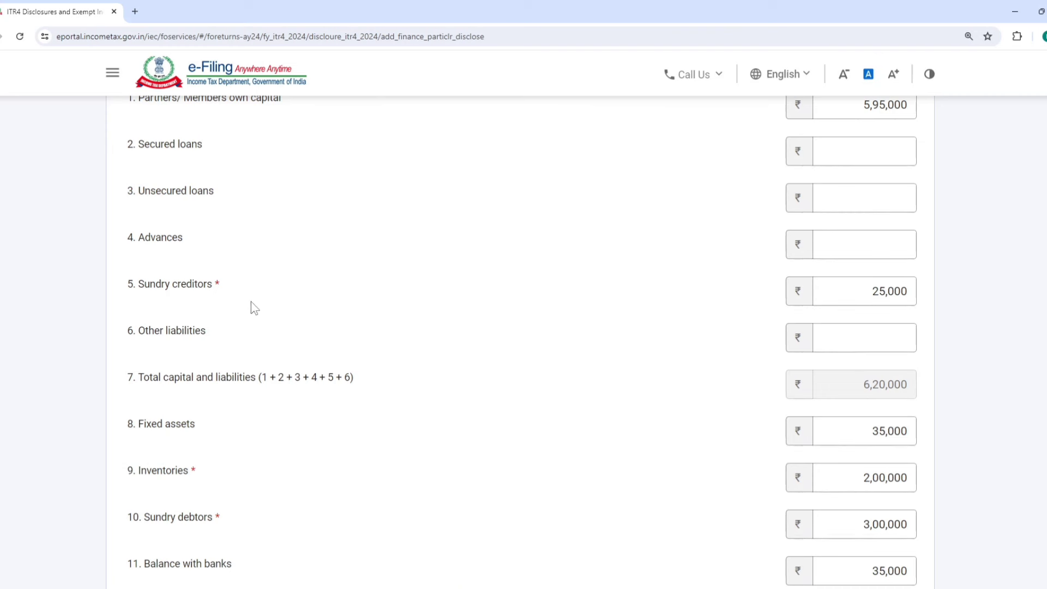
pyautogui.tripleClick(214, 286)
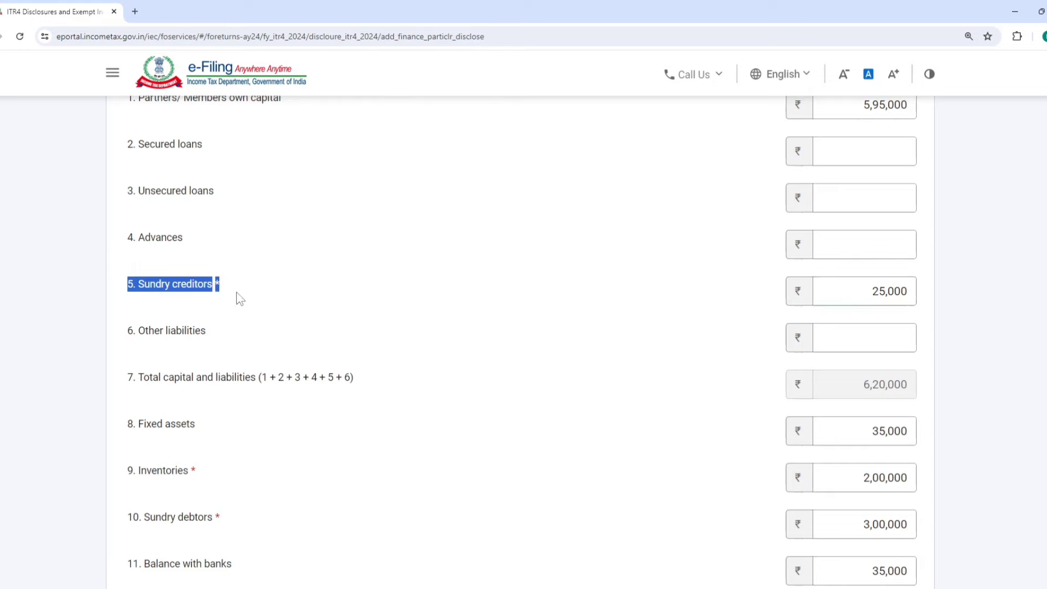
pyautogui.scroll(-1, 237, 299)
pyautogui.click(237, 298)
pyautogui.scroll(-5, 200, 409)
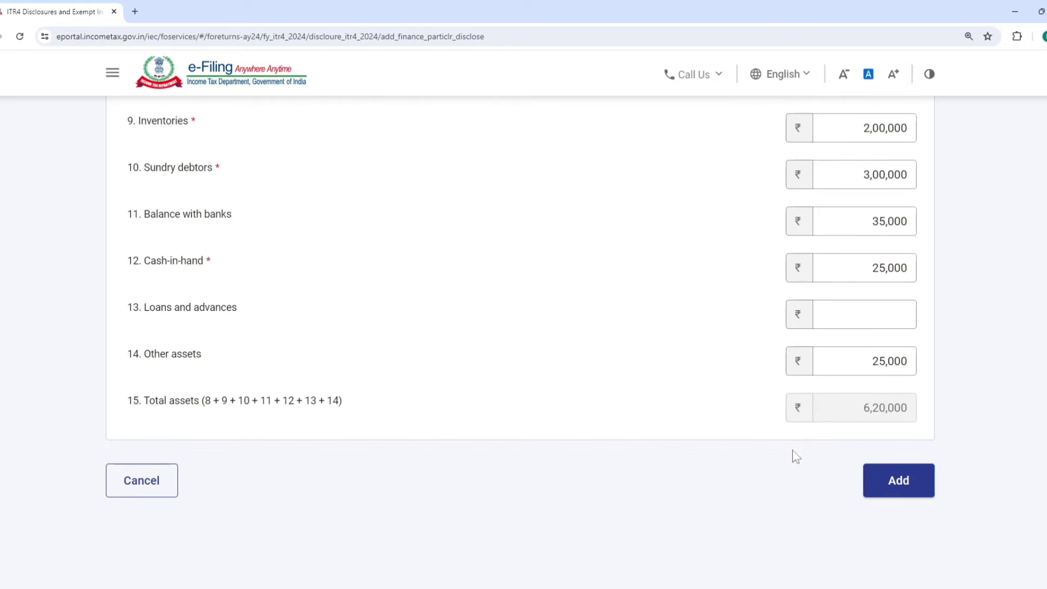
pyautogui.click(898, 480)
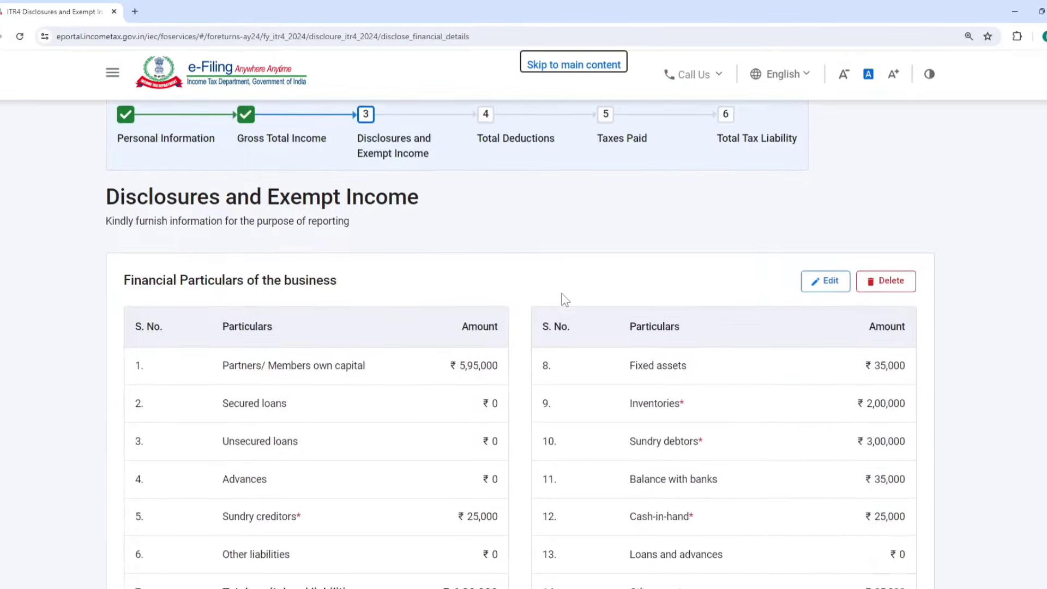
pyautogui.scroll(-8, 565, 299)
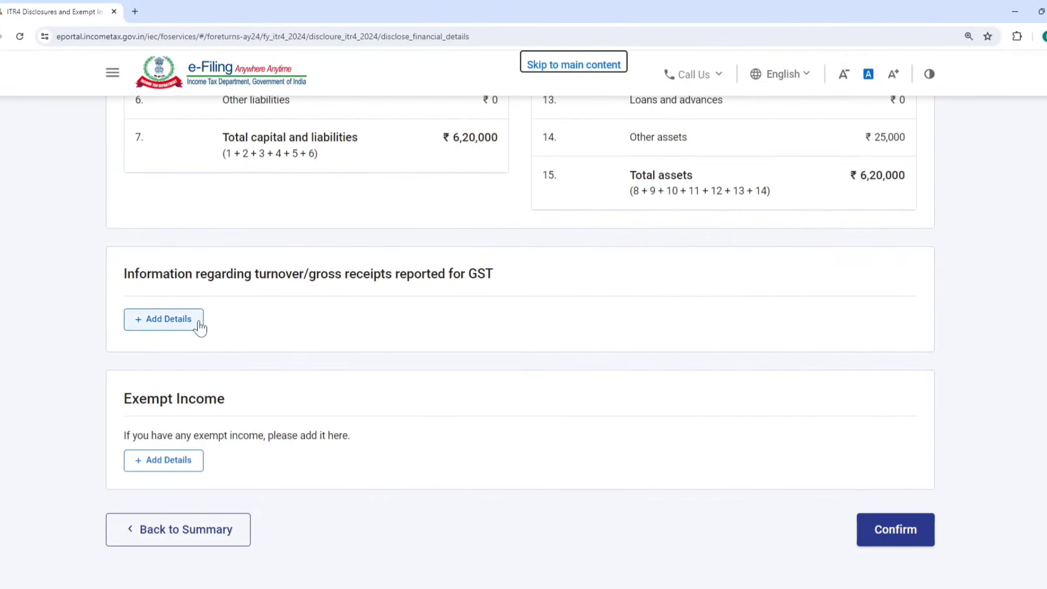
pyautogui.click(182, 321)
pyautogui.click(274, 335)
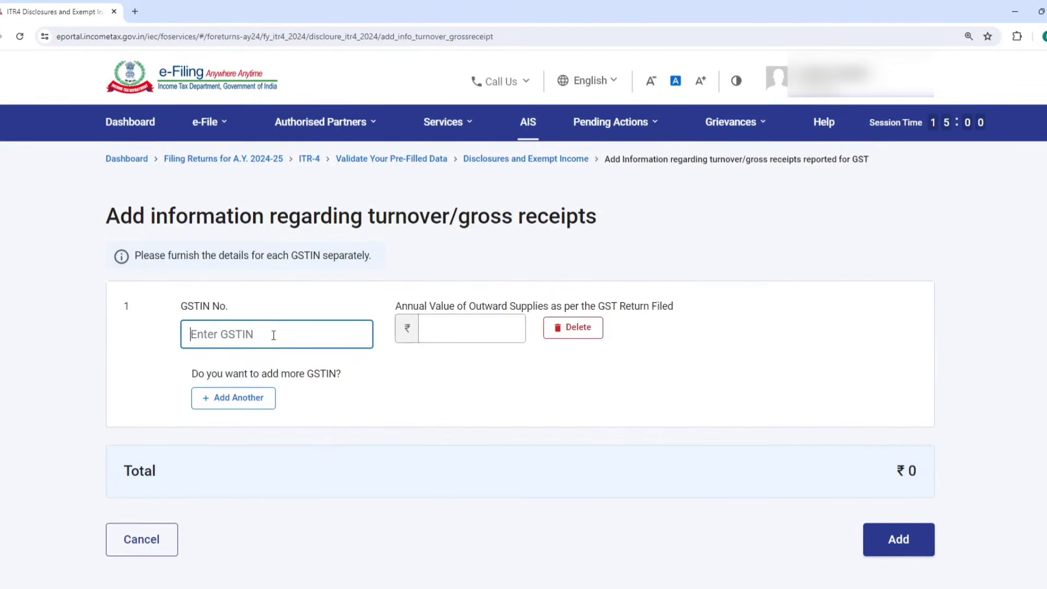
pyautogui.click(459, 332)
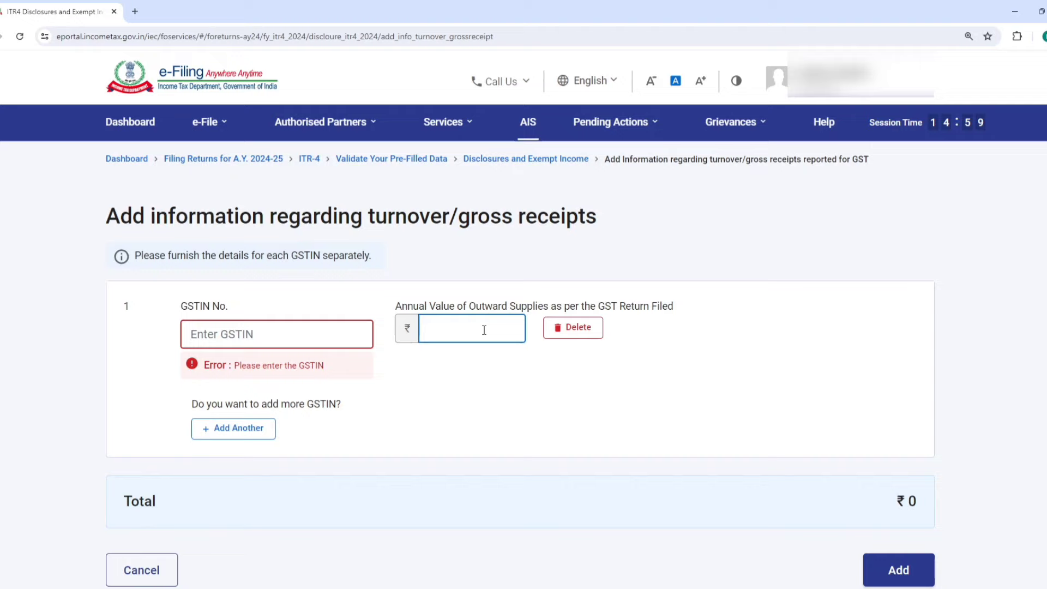
pyautogui.click(143, 571)
# Step: Confirm the Disclosures and Exempt Income section without adding GST turnover or exempt income details
pyautogui.scroll(-3, 397, 374)
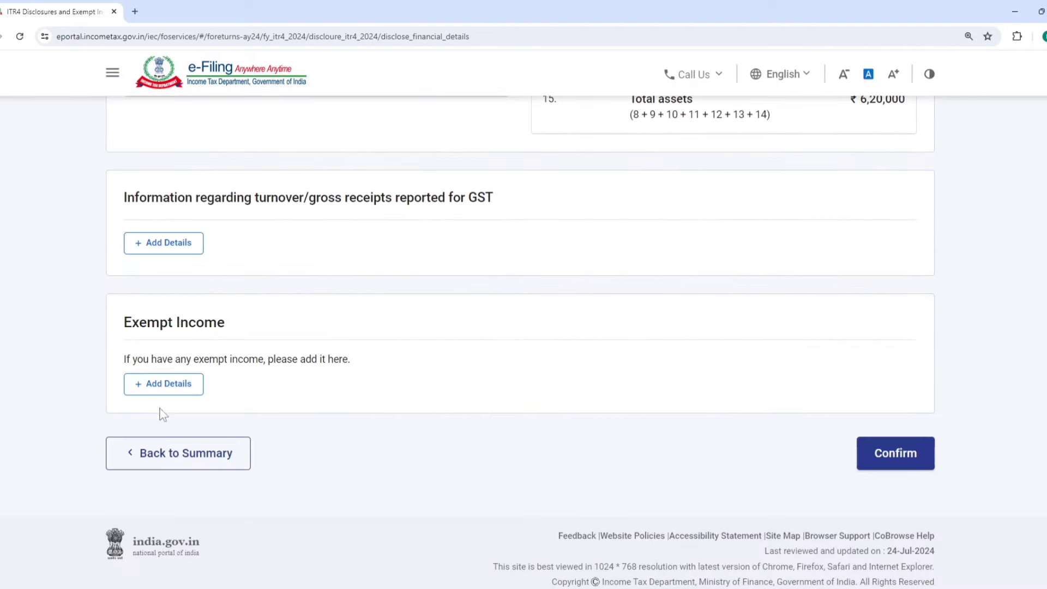
pyautogui.click(885, 456)
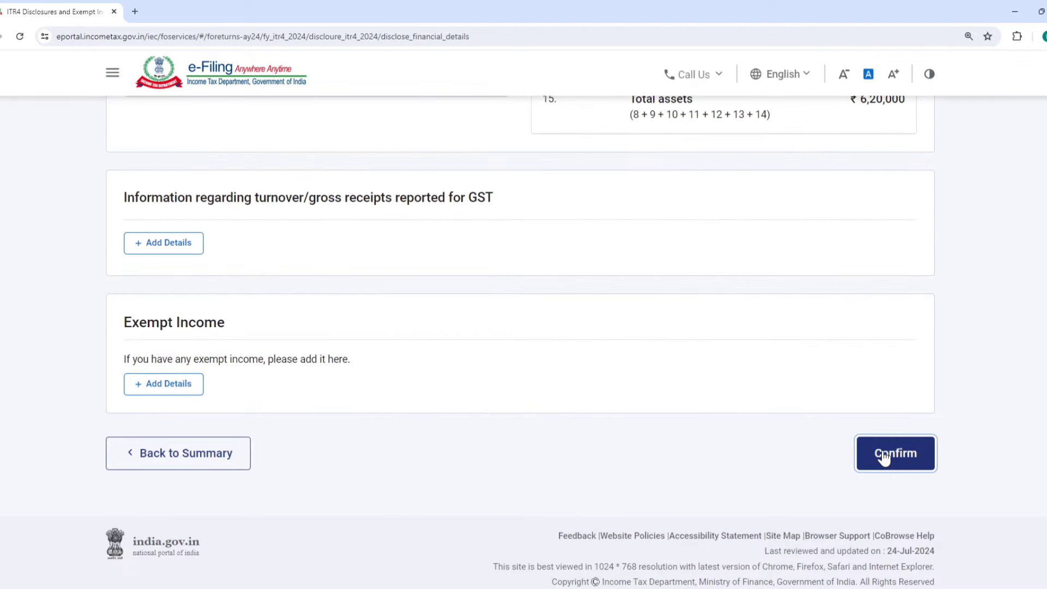
# Step: Open the Total Deductions section, skip its eligibility questions and confirm it without claiming any deduction
pyautogui.scroll(-10, 502, 374)
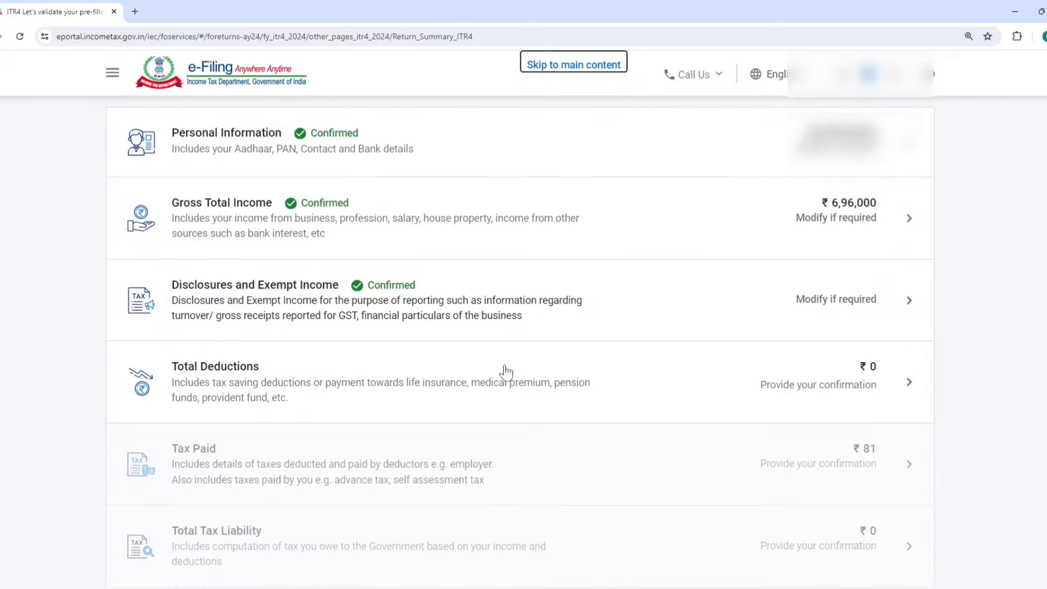
pyautogui.click(280, 264)
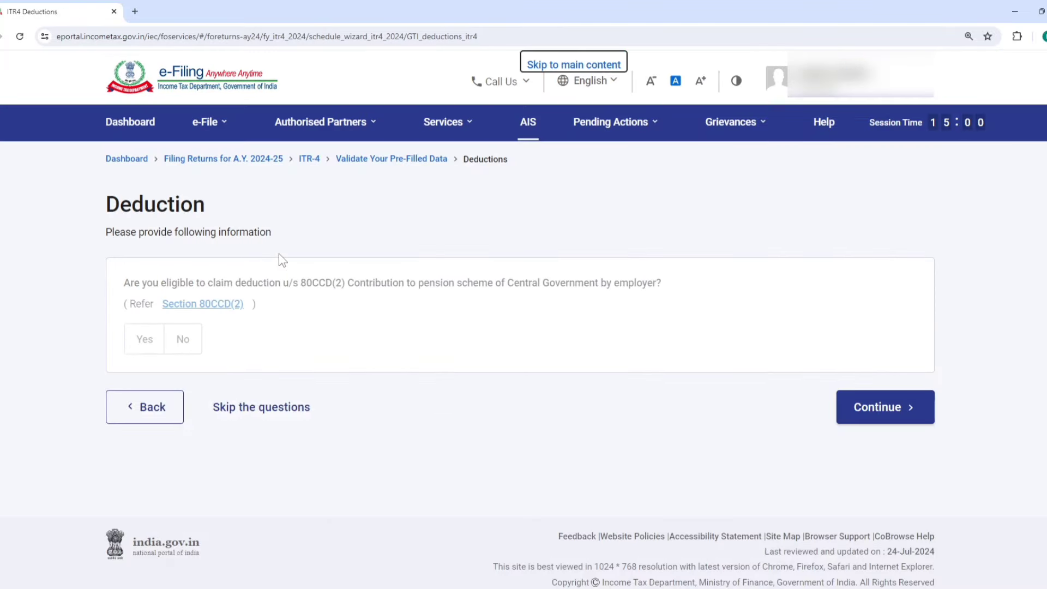
pyautogui.click(264, 410)
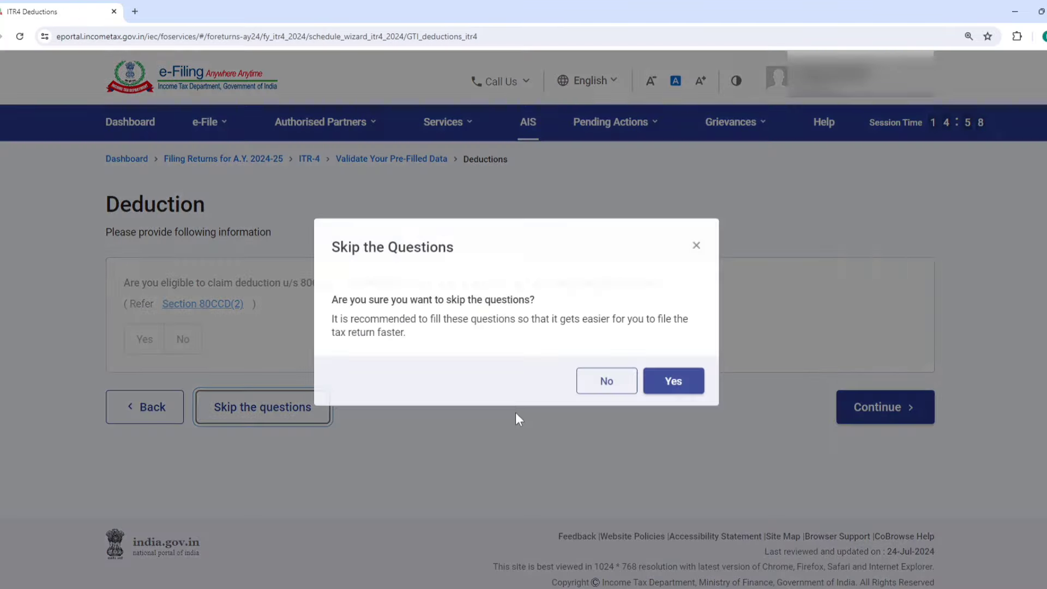
pyautogui.click(664, 407)
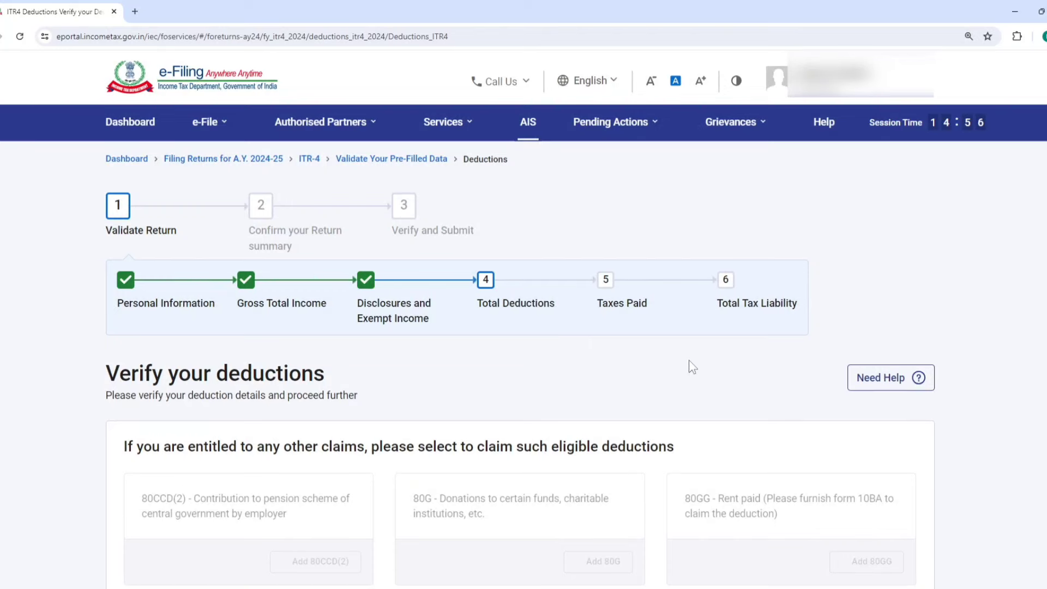
pyautogui.scroll(-10, 691, 367)
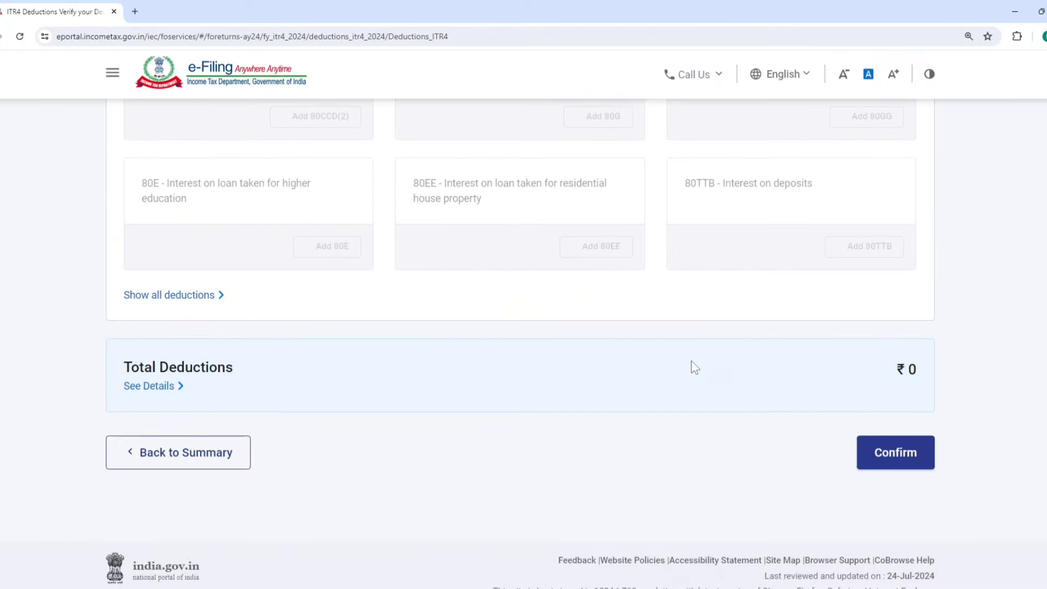
pyautogui.click(895, 434)
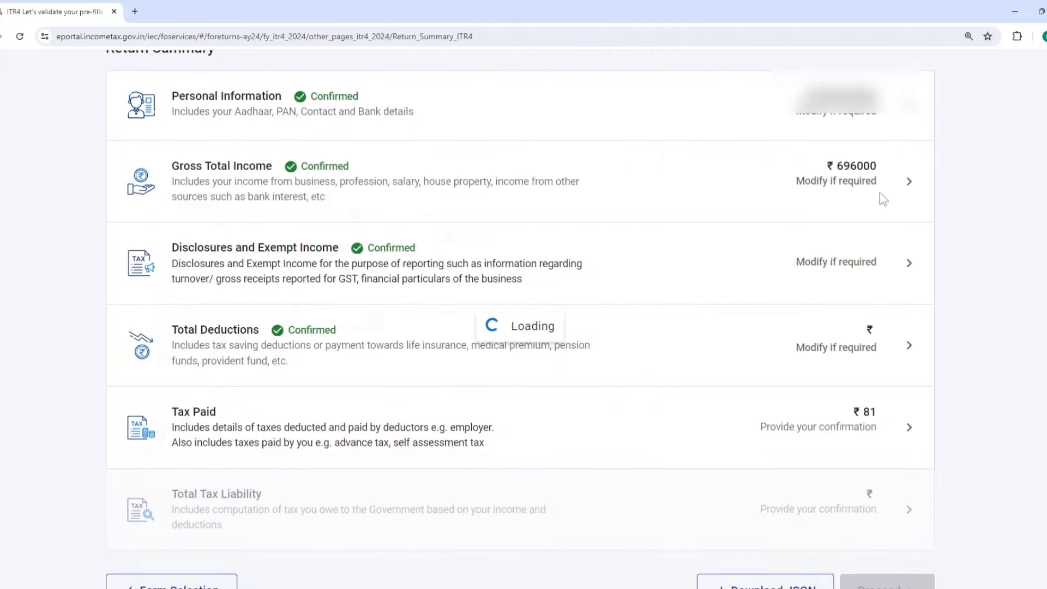
# Step: Open the Tax Paid section of the return and review the categories of taxes paid
pyautogui.scroll(-8, 294, 382)
pyautogui.click(275, 368)
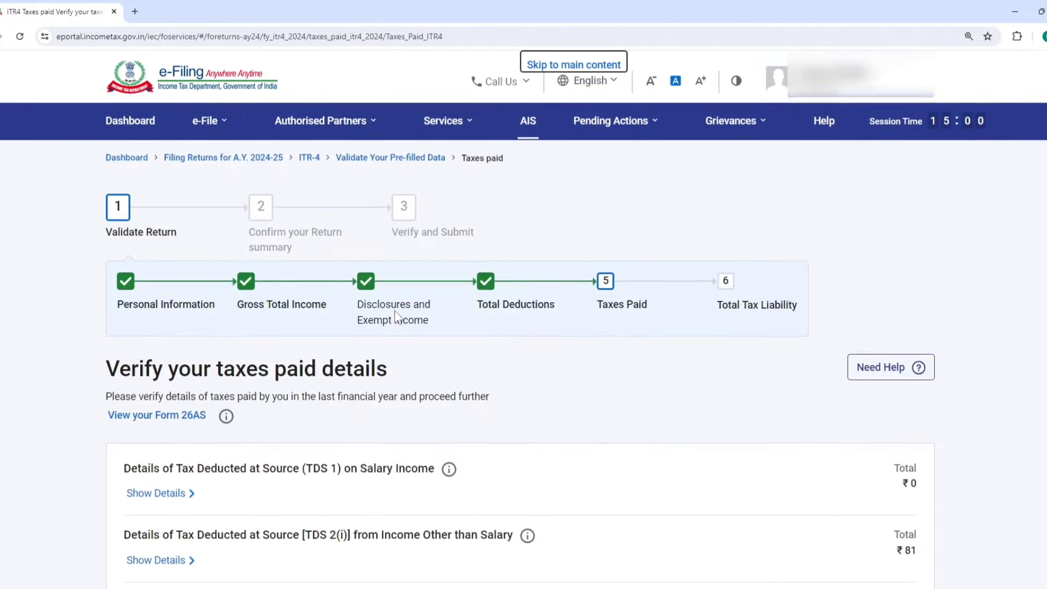
pyautogui.scroll(-4, 393, 382)
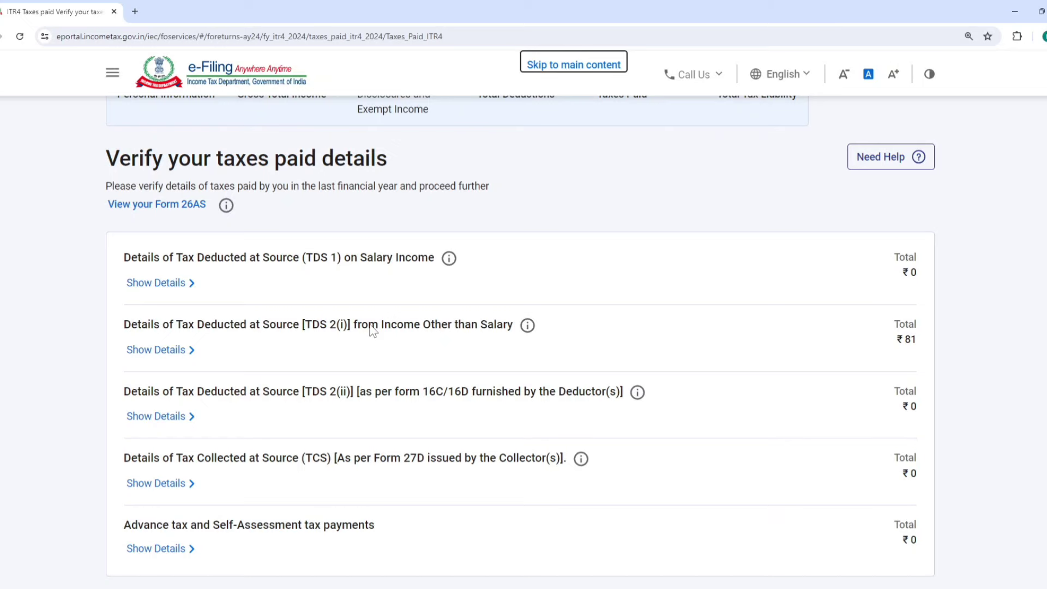
# Step: Confirm the taxes paid details without adding any payment, and open the Total Tax Liability section
pyautogui.scroll(-2, 406, 475)
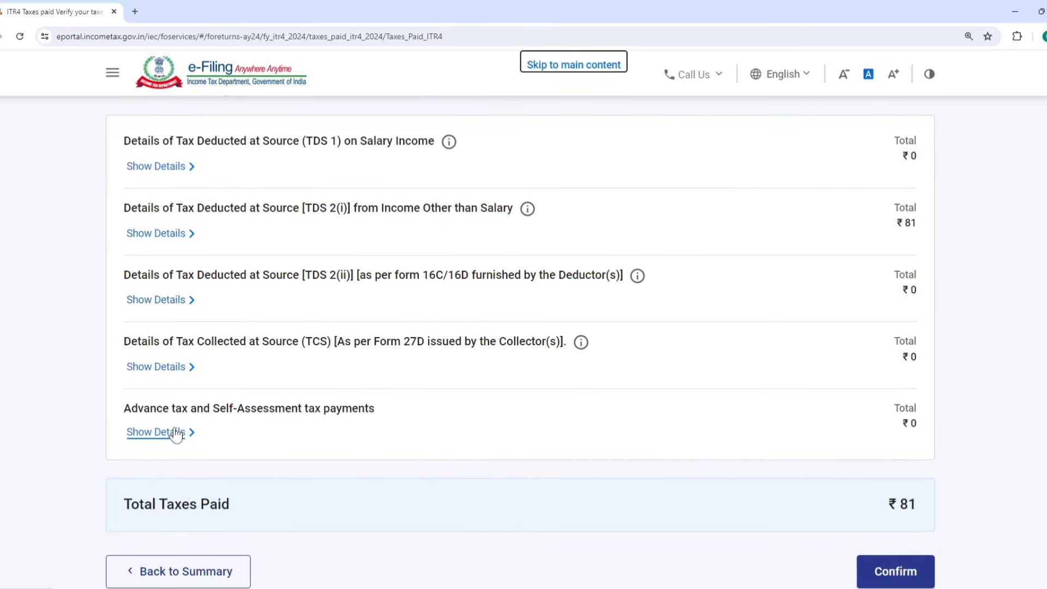
pyautogui.click(886, 570)
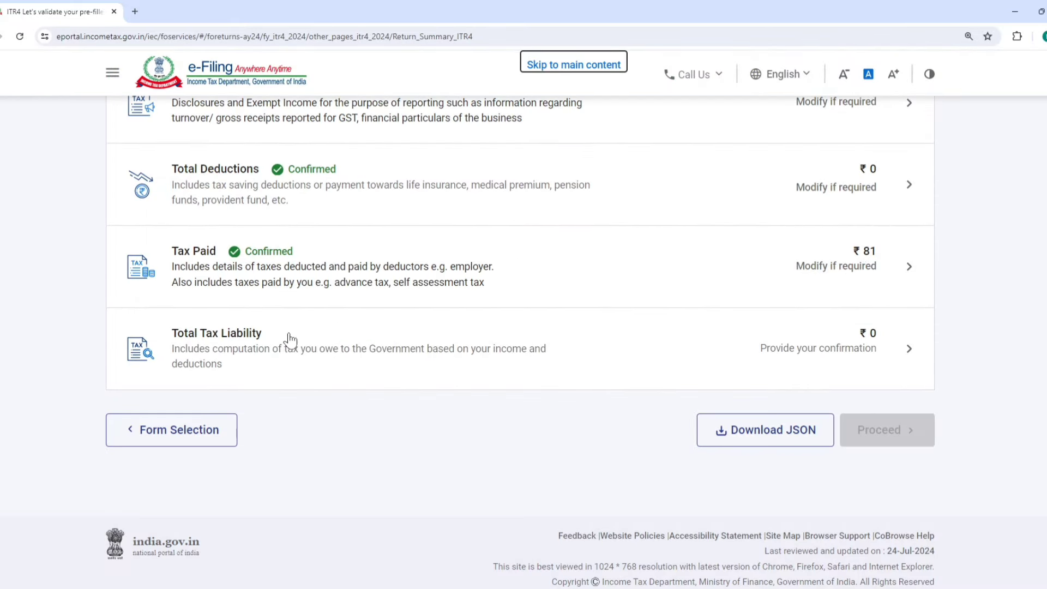
pyautogui.click(287, 342)
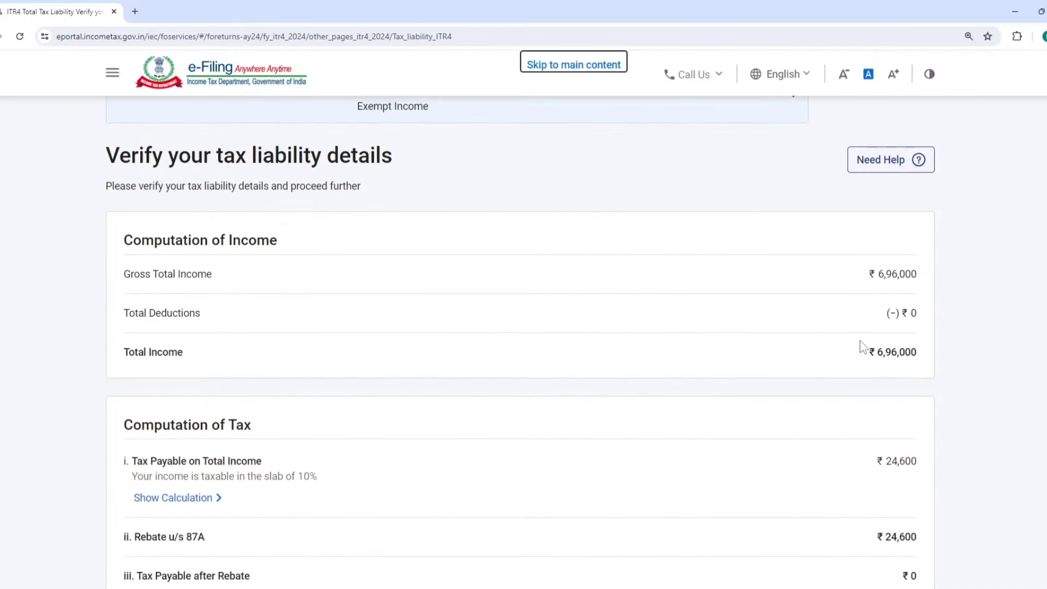
# Step: Review the computation of tax, including the section 87A rebate, interest and fees, and confirm the Total Tax Liability section
pyautogui.scroll(-4, 861, 342)
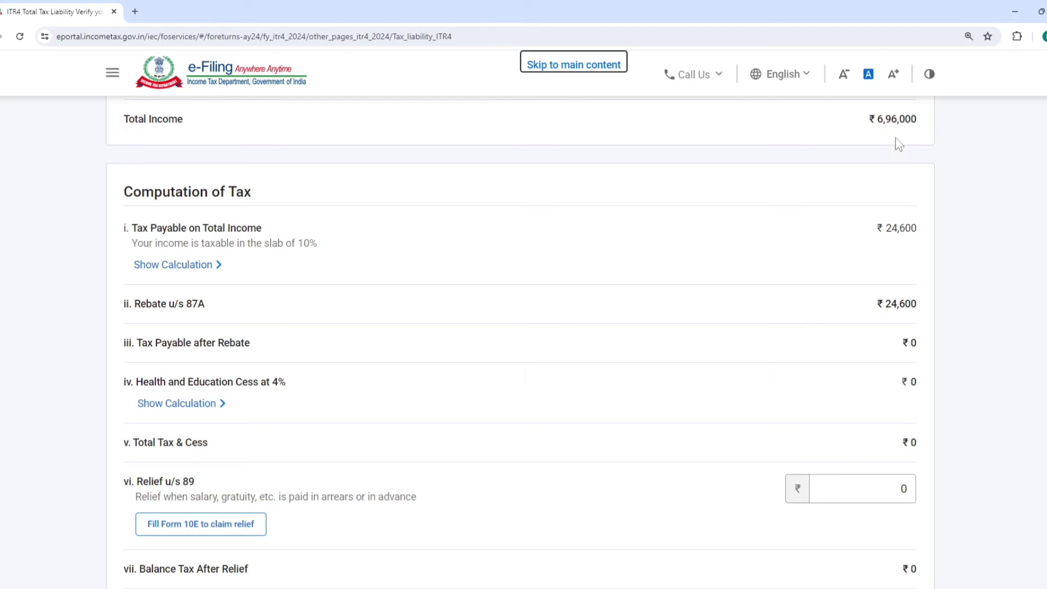
pyautogui.moveTo(885, 228); pyautogui.dragTo(917, 229)
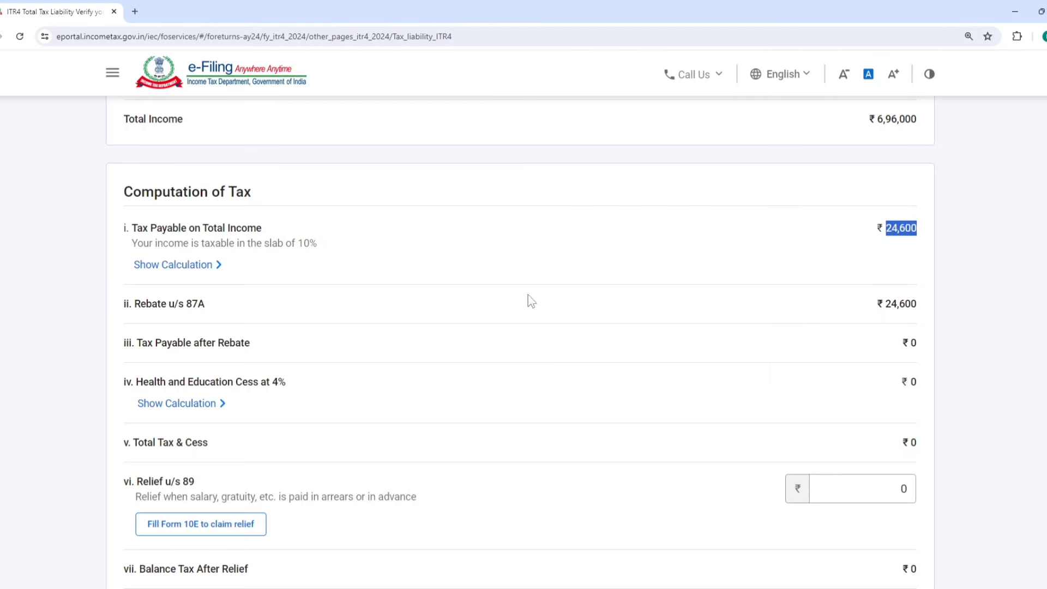
pyautogui.moveTo(213, 304); pyautogui.dragTo(133, 309)
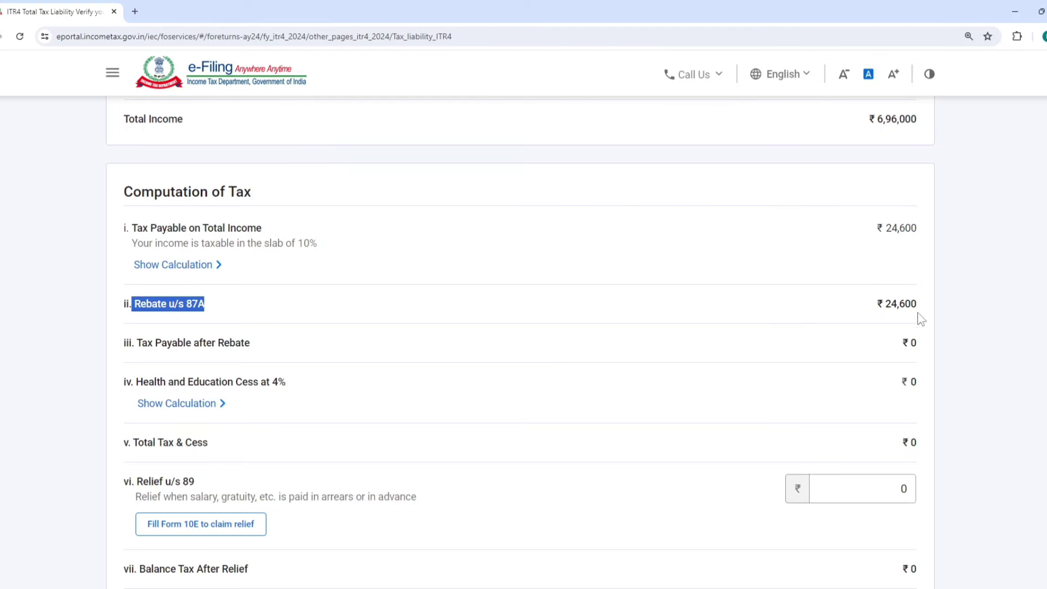
pyautogui.scroll(-8, 856, 297)
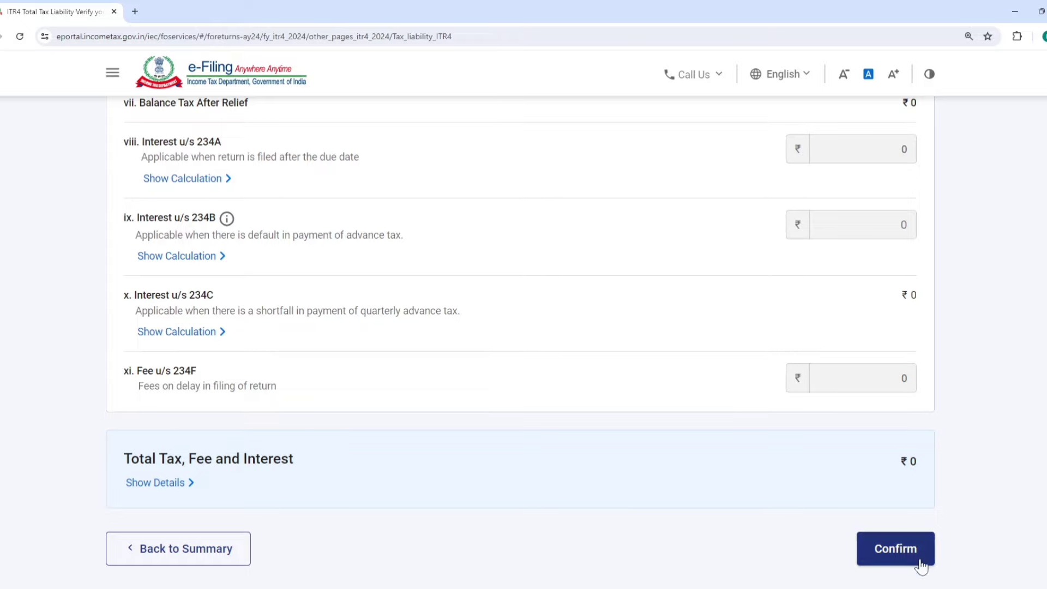
pyautogui.click(917, 556)
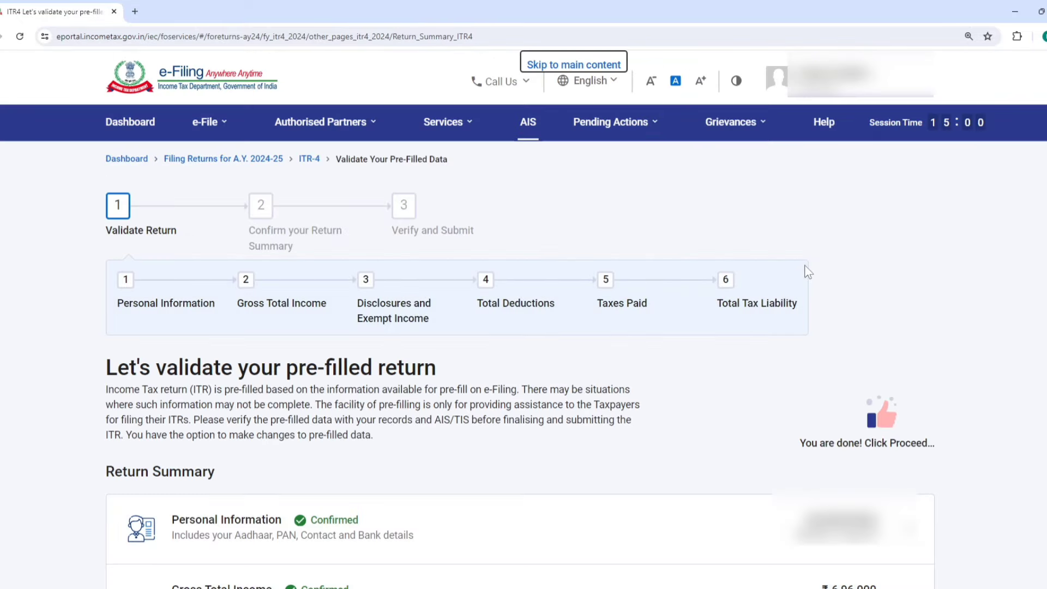
# Step: Proceed from the confirmed return sections to the tax summary, and continue from it to the return preview stage
pyautogui.scroll(-10, 772, 292)
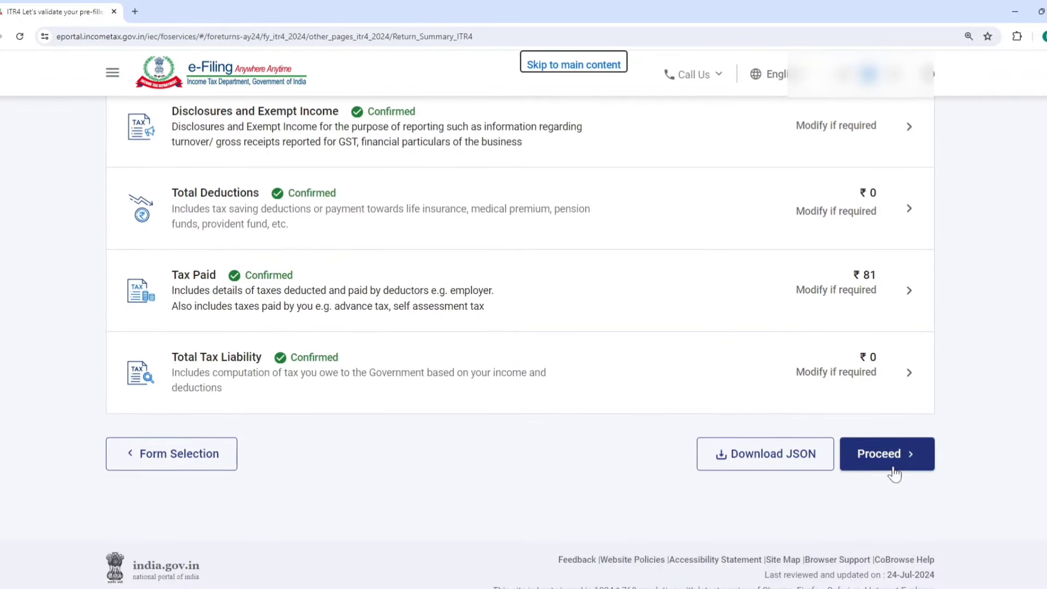
pyautogui.click(888, 482)
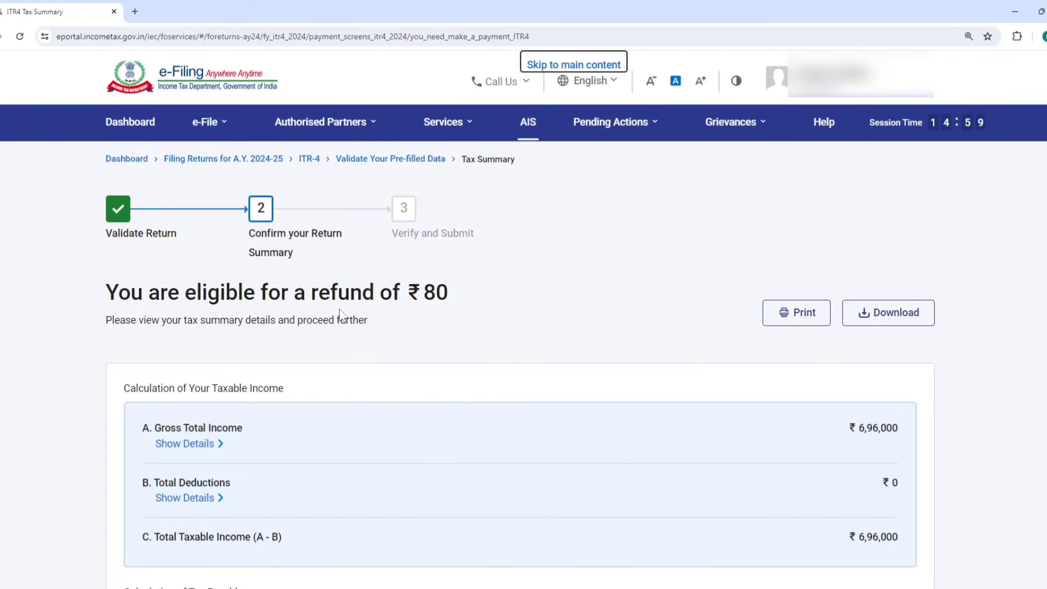
pyautogui.scroll(-8, 413, 308)
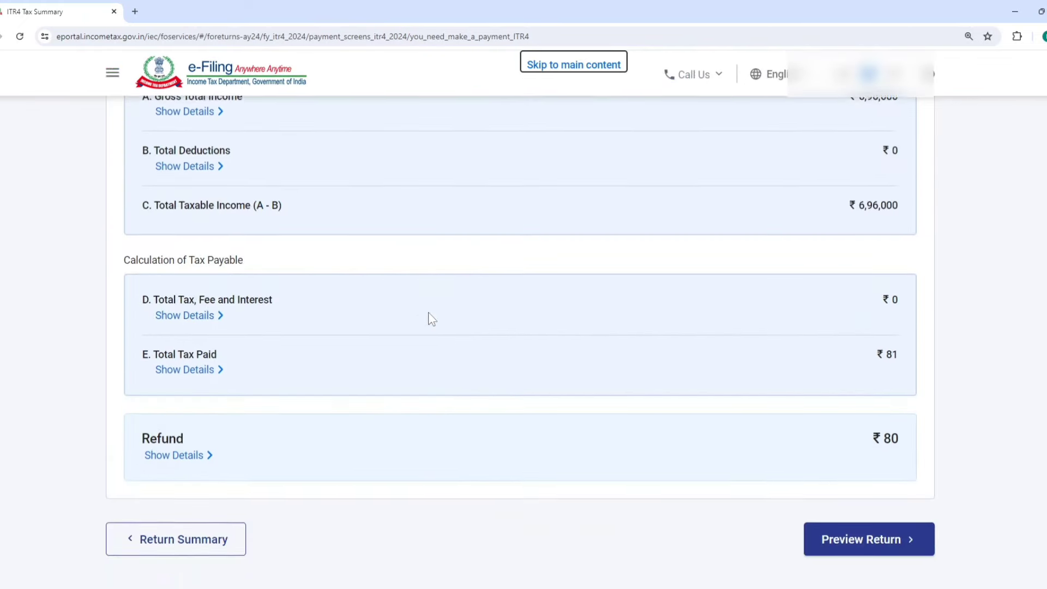
pyautogui.click(848, 431)
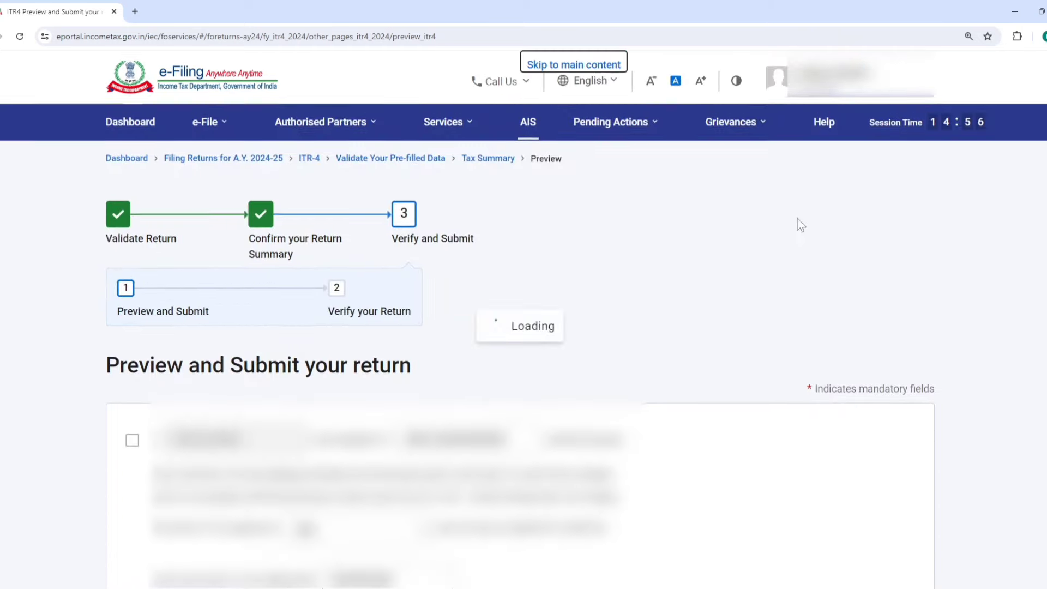
# Step: Accept the declaration for the return and continue to the preview of the full ITR-4 form
pyautogui.click(131, 442)
pyautogui.scroll(-10, 689, 434)
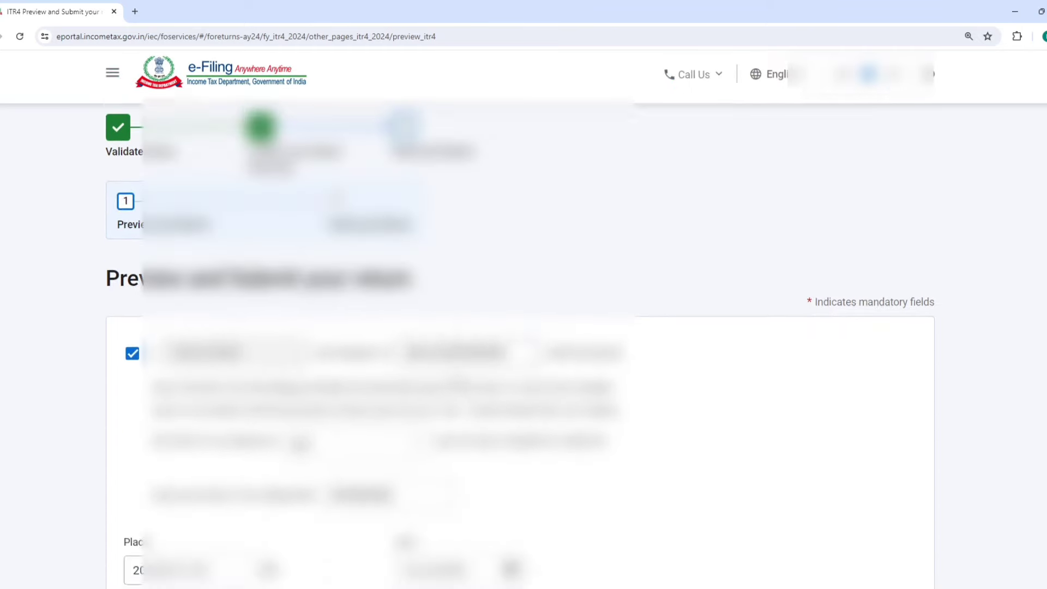
pyautogui.click(849, 415)
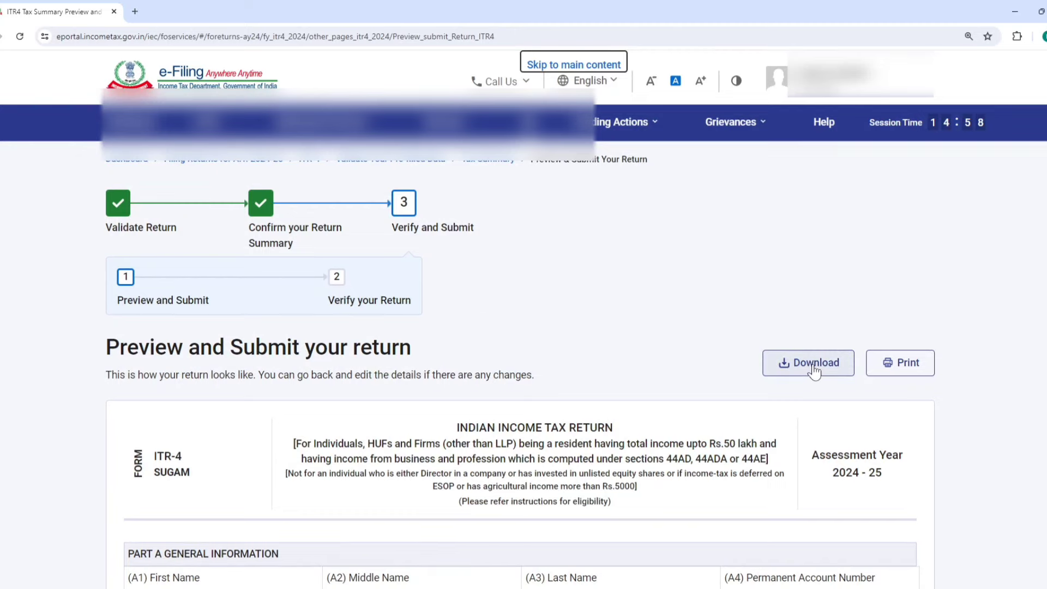
# Step: Validate the previewed ITR-4 return for errors and proceed to its verification
pyautogui.moveTo(1046, 68); pyautogui.dragTo(1046, 586)
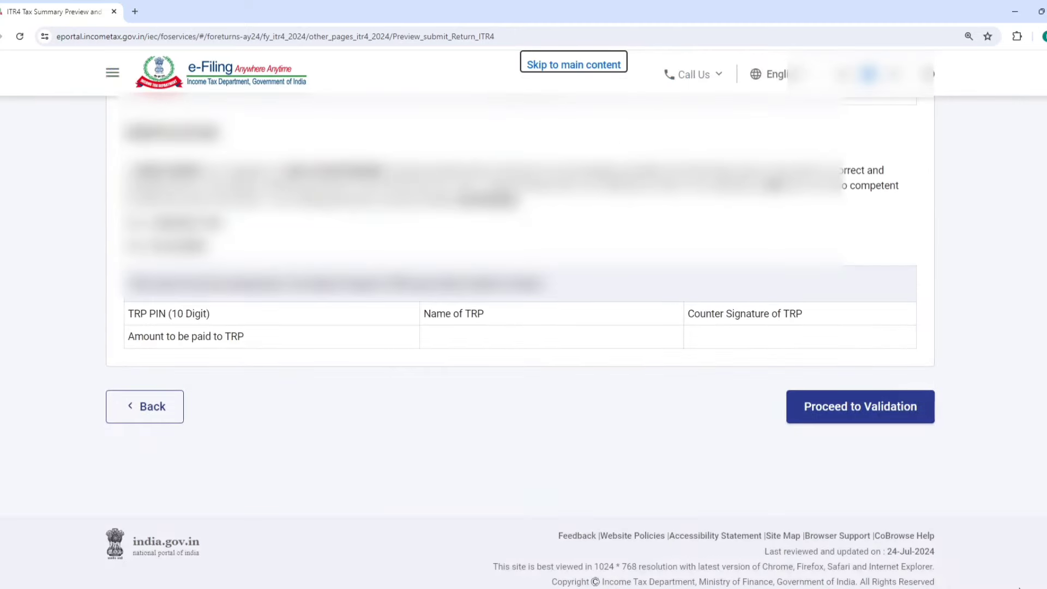
pyautogui.click(843, 418)
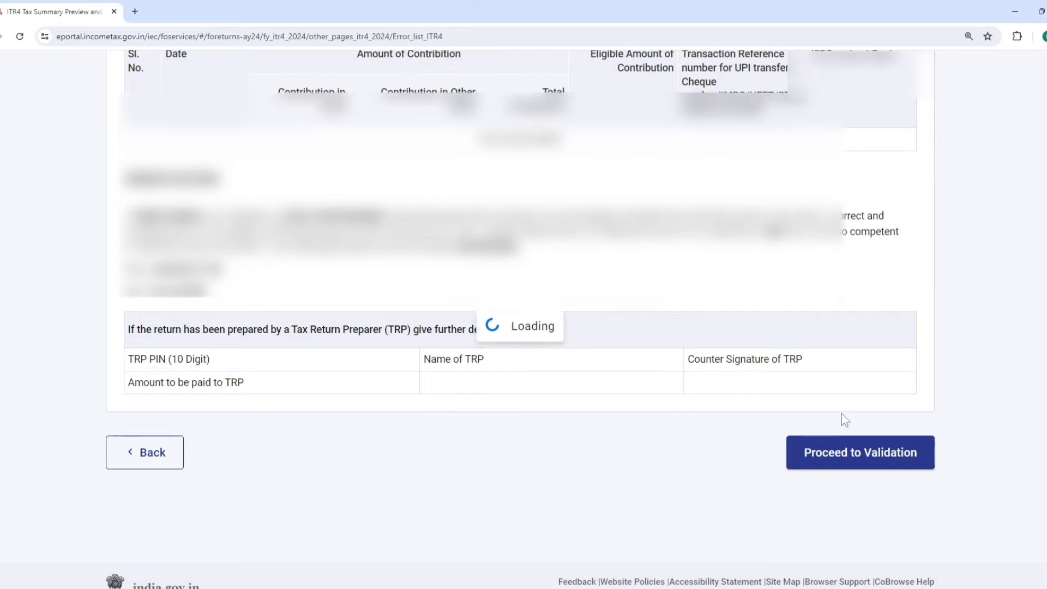
pyautogui.scroll(-2, 844, 253)
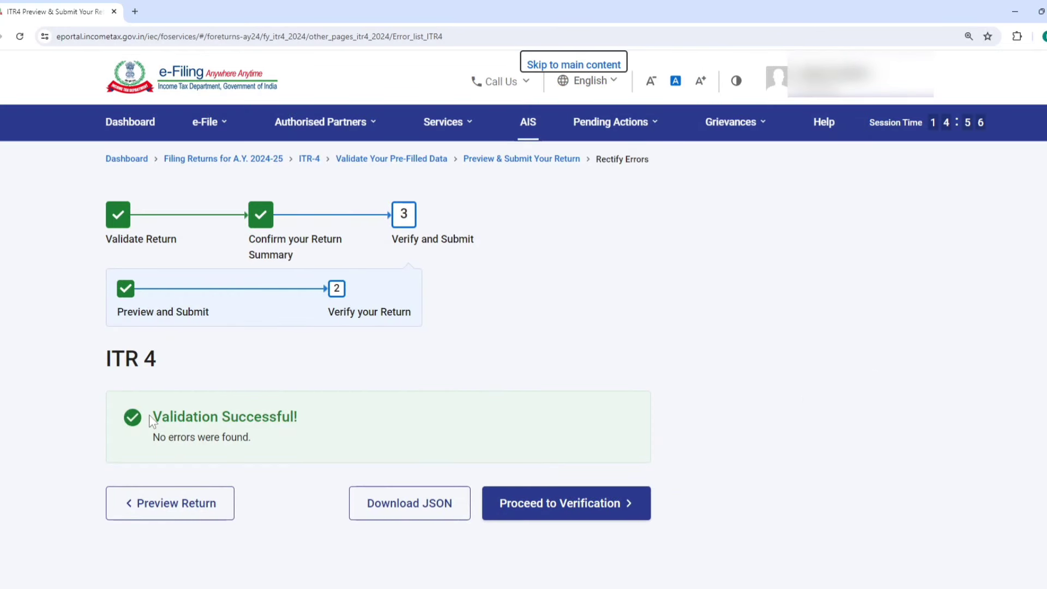
pyautogui.click(575, 504)
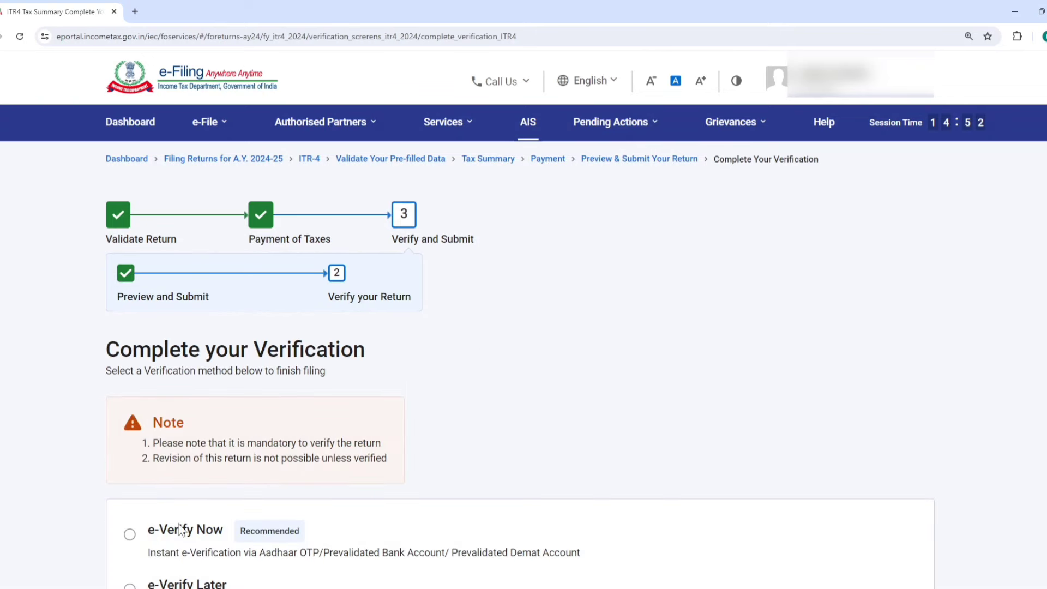
# Step: Choose e-Verify Now as the verification method for the return and continue
pyautogui.click(129, 534)
pyautogui.scroll(-5, 263, 282)
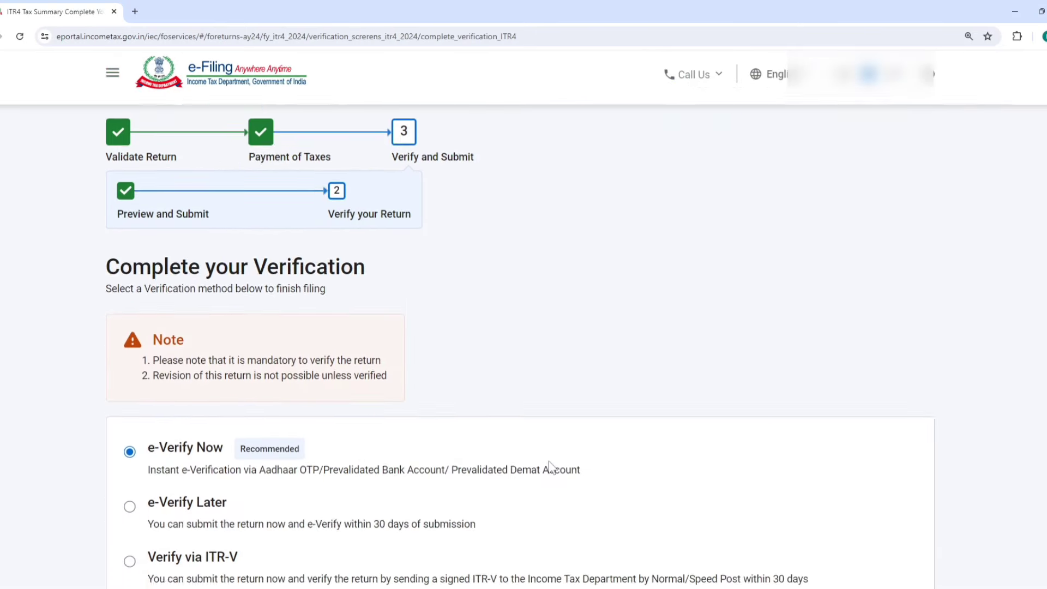
pyautogui.click(877, 454)
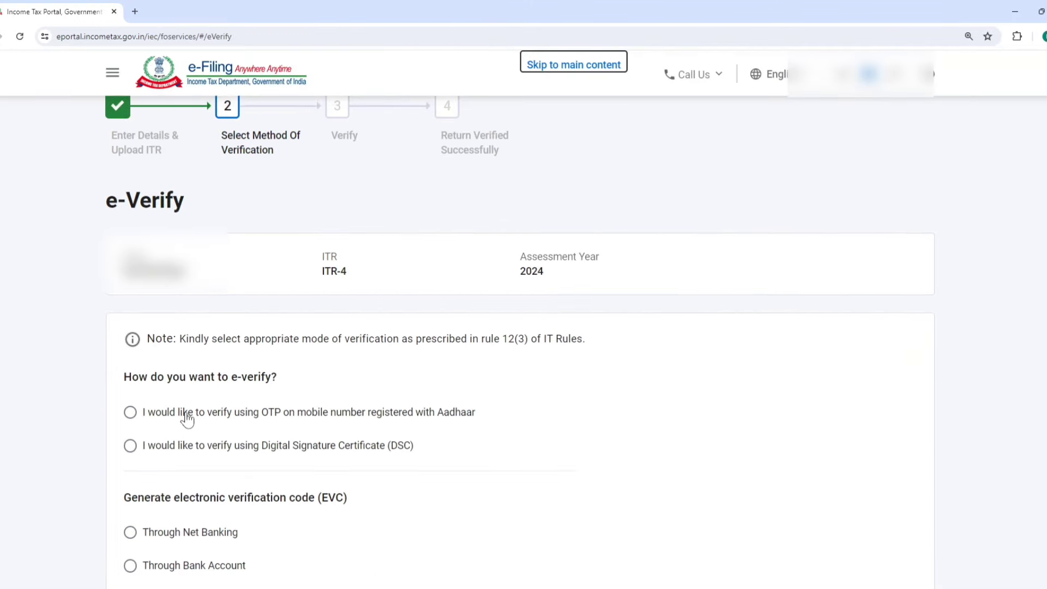
# Step: Select e-verification using an OTP on the mobile number registered with Aadhaar, and continue
pyautogui.click(187, 419)
pyautogui.scroll(-5, 362, 416)
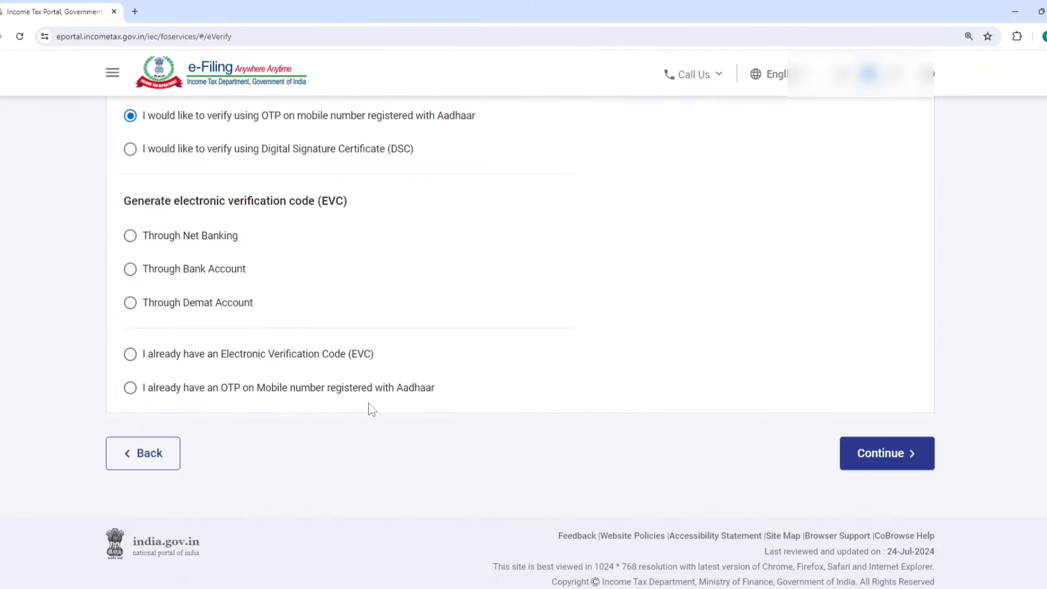
pyautogui.click(870, 445)
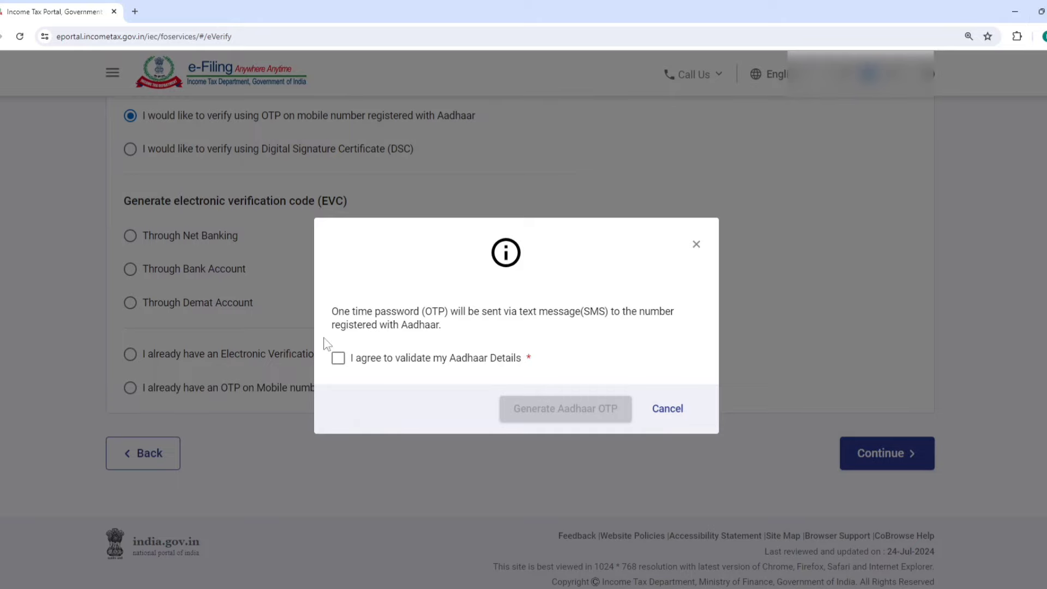
# Step: Generate an Aadhaar OTP after agreeing to validate the Aadhaar details, and enter the received one-time password
pyautogui.click(376, 360)
pyautogui.click(561, 416)
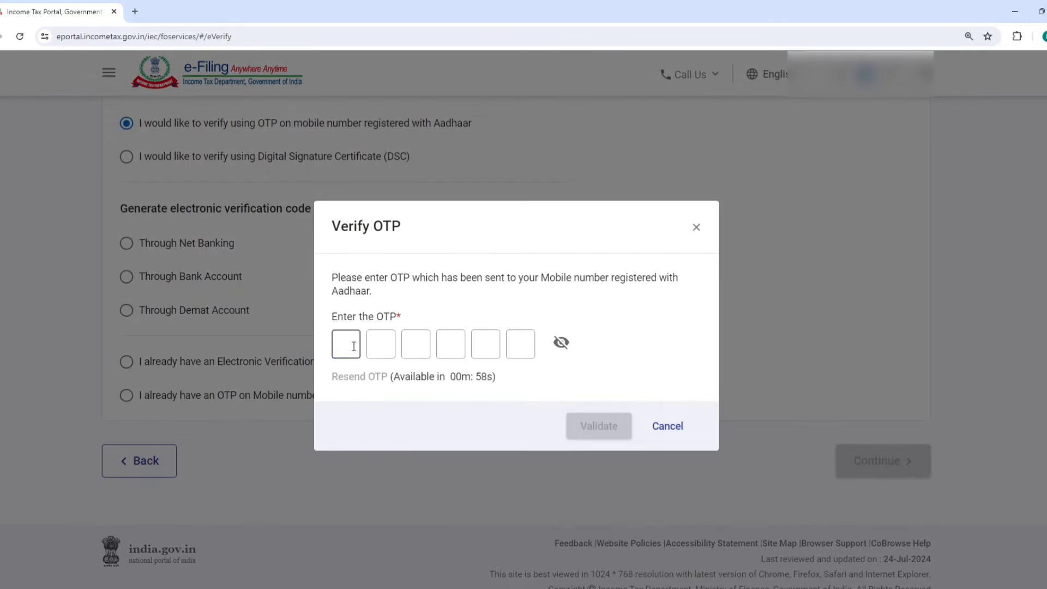
pyautogui.write('******')
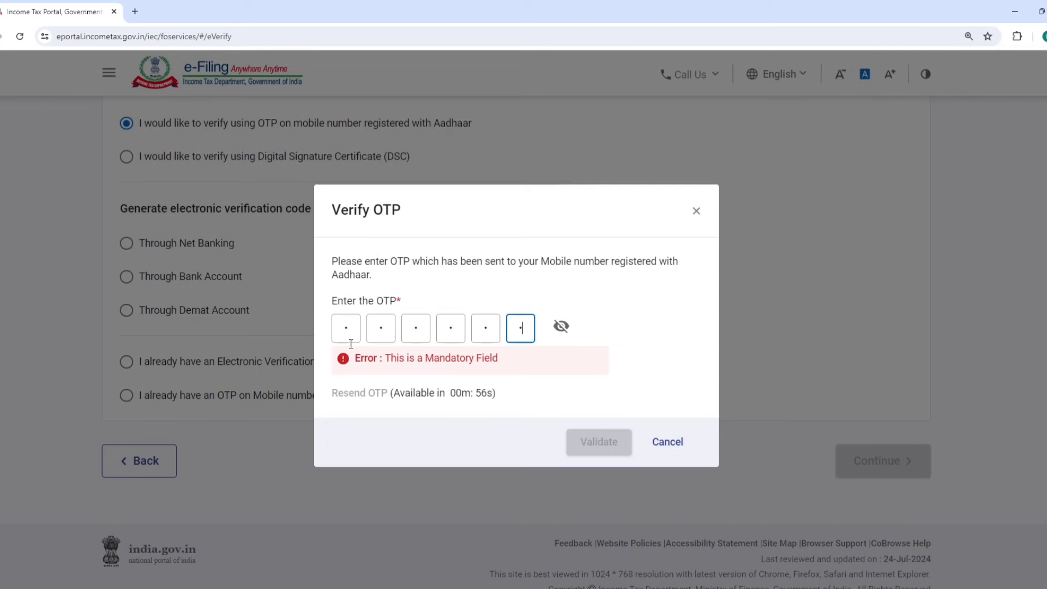